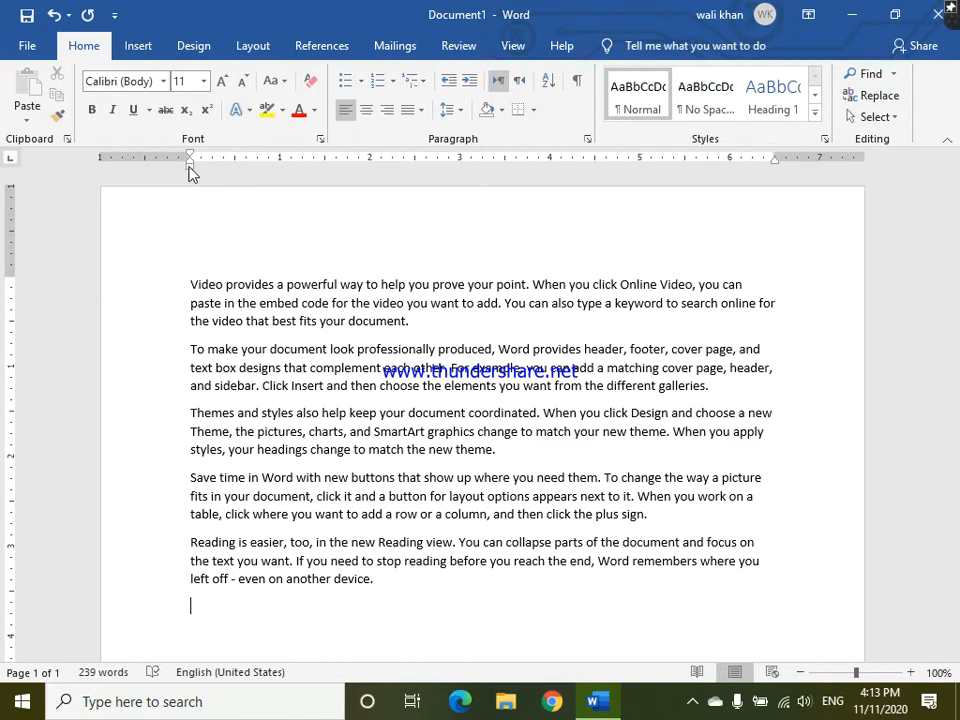
- Left-indent the empty last line and the first paragraph to 2 inches, and set the first paragraph's right indent at the 5-inch mark
{"action": "mouse_move", "coordinate": [190, 168]}
{"action": "left_mouse_down"}
{"action": "mouse_move", "coordinate": [357, 170]}
{"action": "mouse_move", "coordinate": [373, 184]}
{"action": "left_mouse_up"}
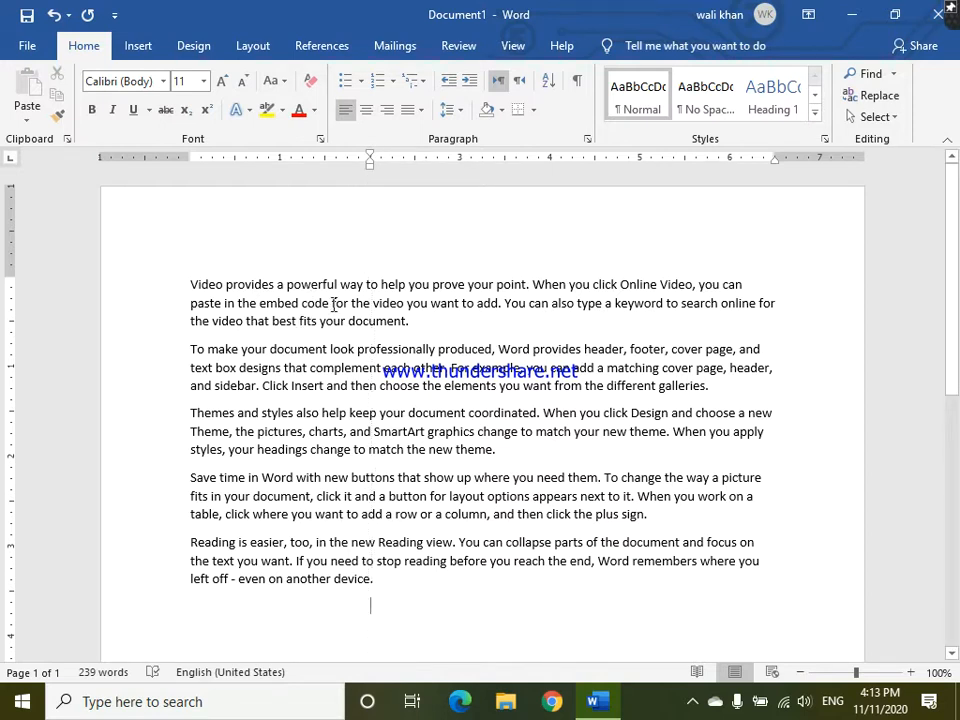
{"action": "left_click", "coordinate": [186, 284]}
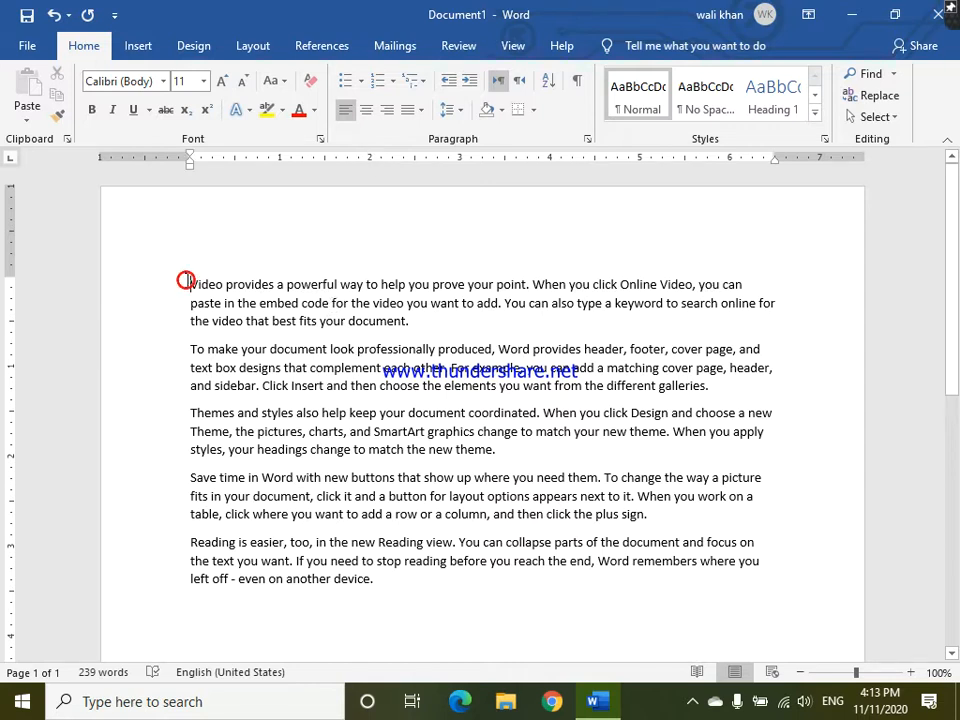
{"action": "double_click", "coordinate": [266, 305]}
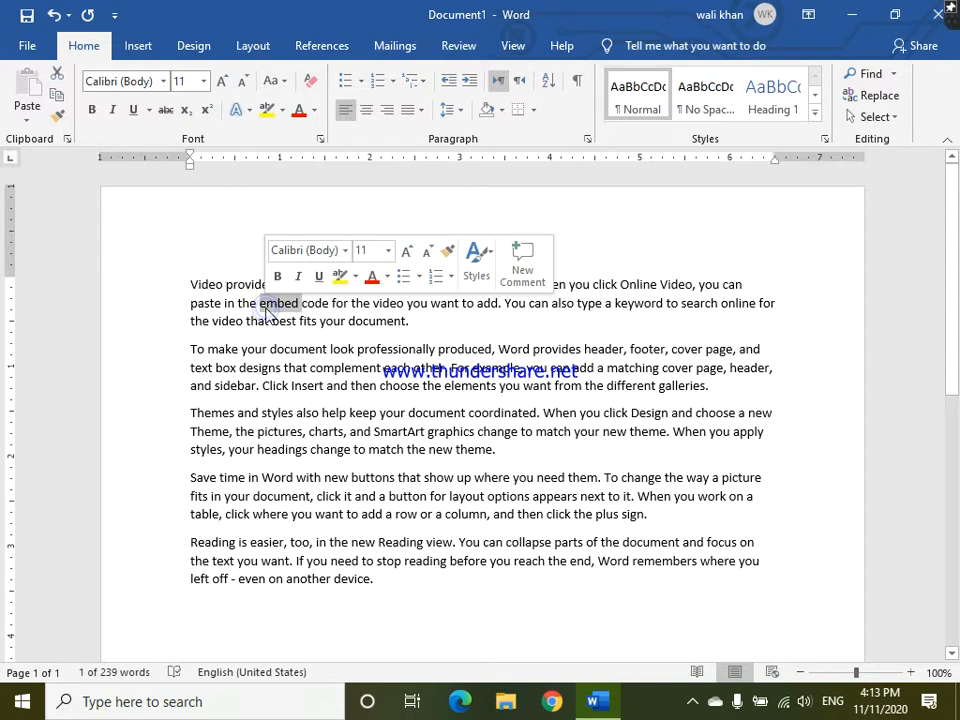
{"action": "left_click", "coordinate": [190, 284]}
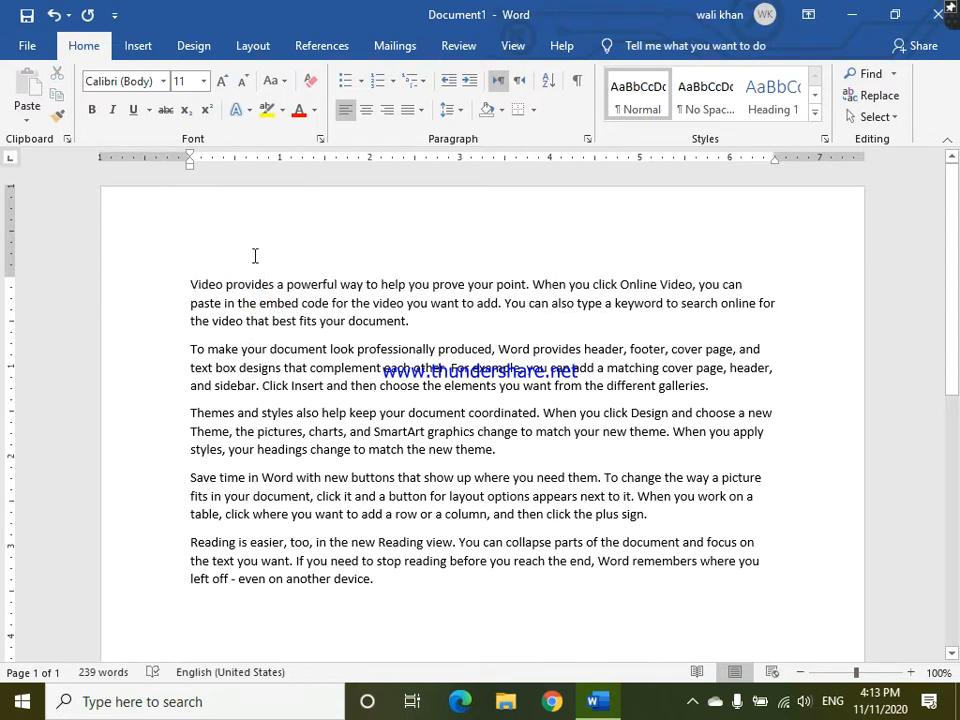
{"action": "mouse_move", "coordinate": [190, 166]}
{"action": "left_mouse_down"}
{"action": "mouse_move", "coordinate": [399, 168]}
{"action": "mouse_move", "coordinate": [362, 170]}
{"action": "mouse_move", "coordinate": [370, 172]}
{"action": "left_mouse_up"}
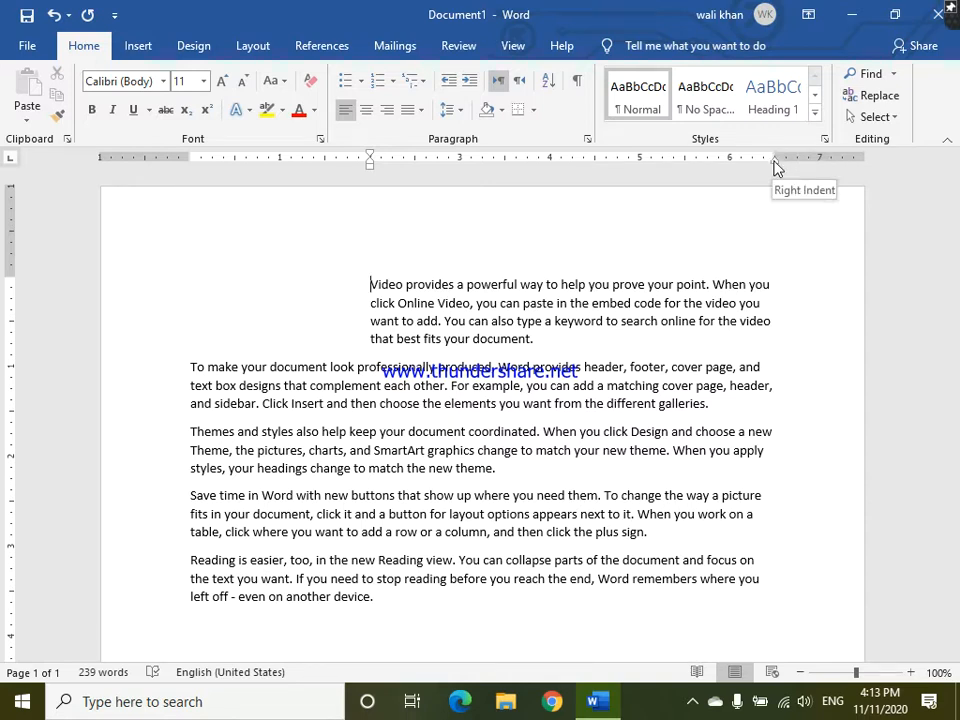
{"action": "mouse_move", "coordinate": [774, 161]}
{"action": "left_mouse_down"}
{"action": "mouse_move", "coordinate": [647, 221]}
{"action": "mouse_move", "coordinate": [641, 214]}
{"action": "left_mouse_up"}
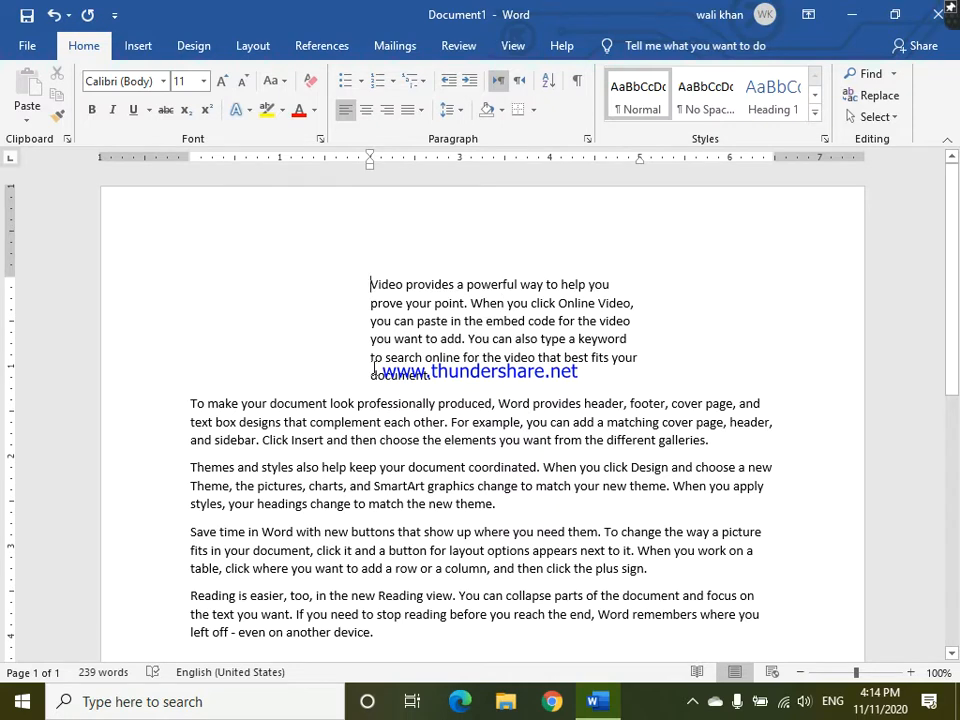
- Justify the entire first paragraph between its left and right indents
{"action": "left_click", "coordinate": [371, 284]}
{"action": "double_click", "coordinate": [581, 311]}
{"action": "double_click", "coordinate": [582, 312]}
{"action": "triple_click", "coordinate": [581, 311]}
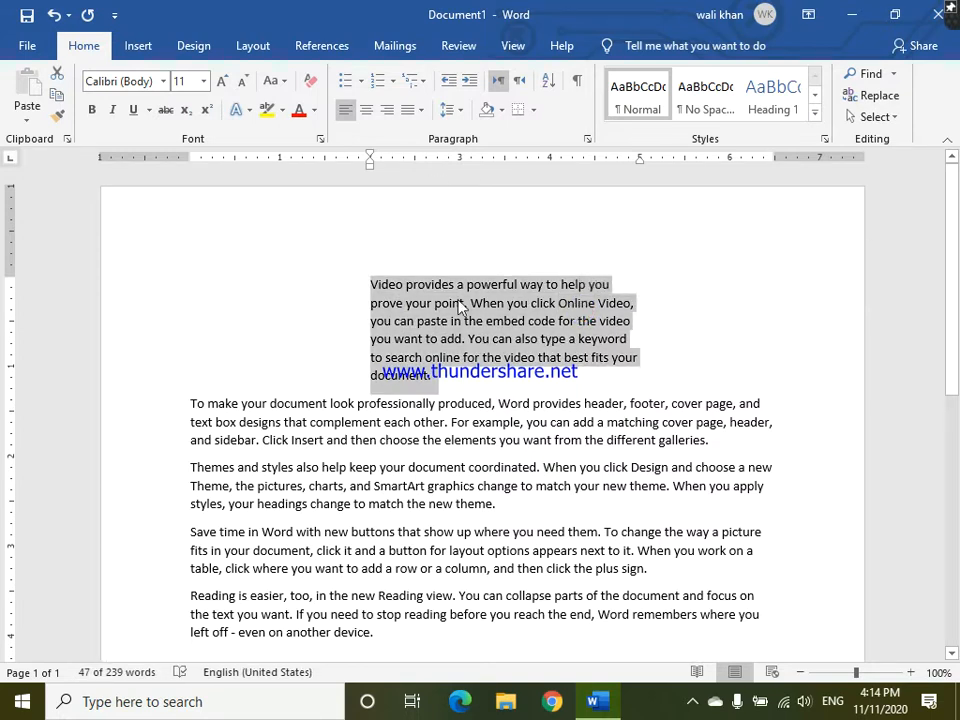
{"action": "key", "text": "ctrl+j"}
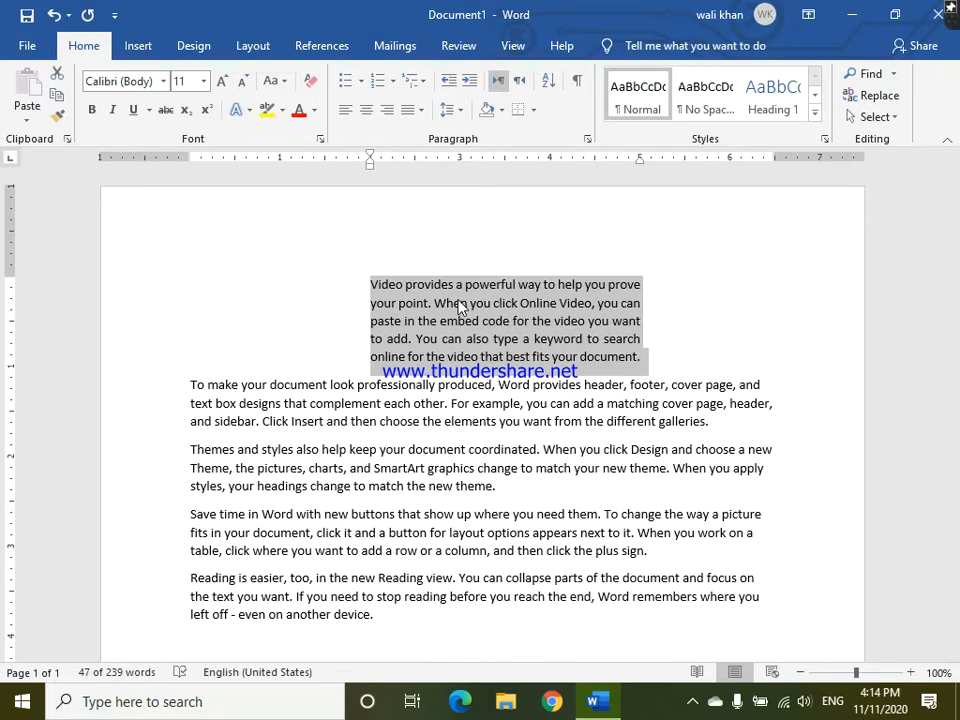
- Change the first paragraph's alignment to Justify Medium and finally to Justify High
{"action": "left_click", "coordinate": [460, 114]}
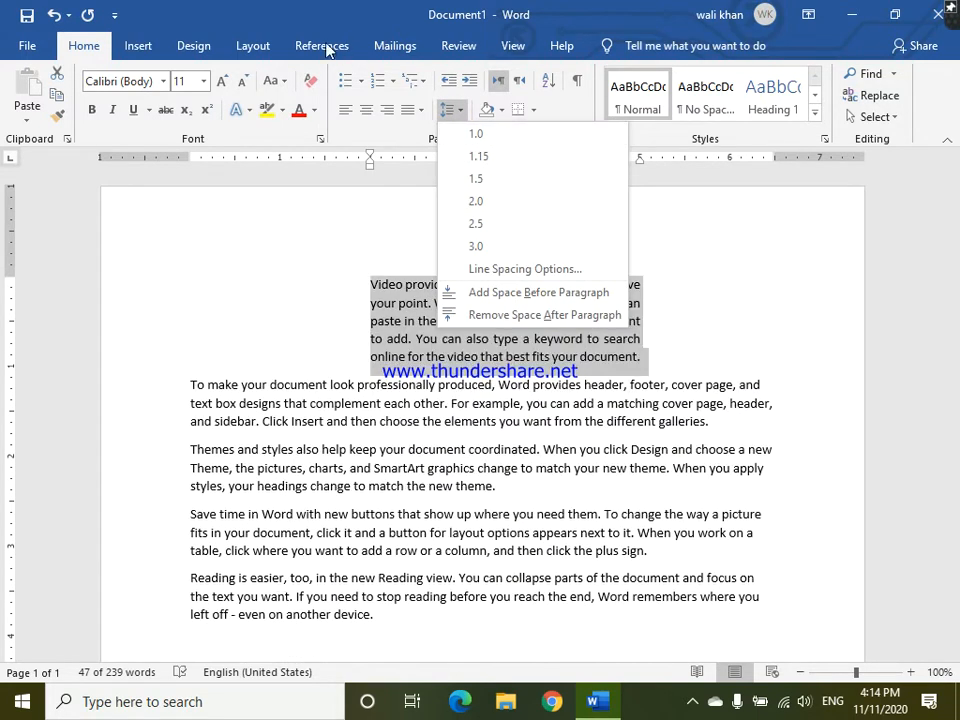
{"action": "left_click", "coordinate": [420, 114]}
{"action": "left_click", "coordinate": [420, 114]}
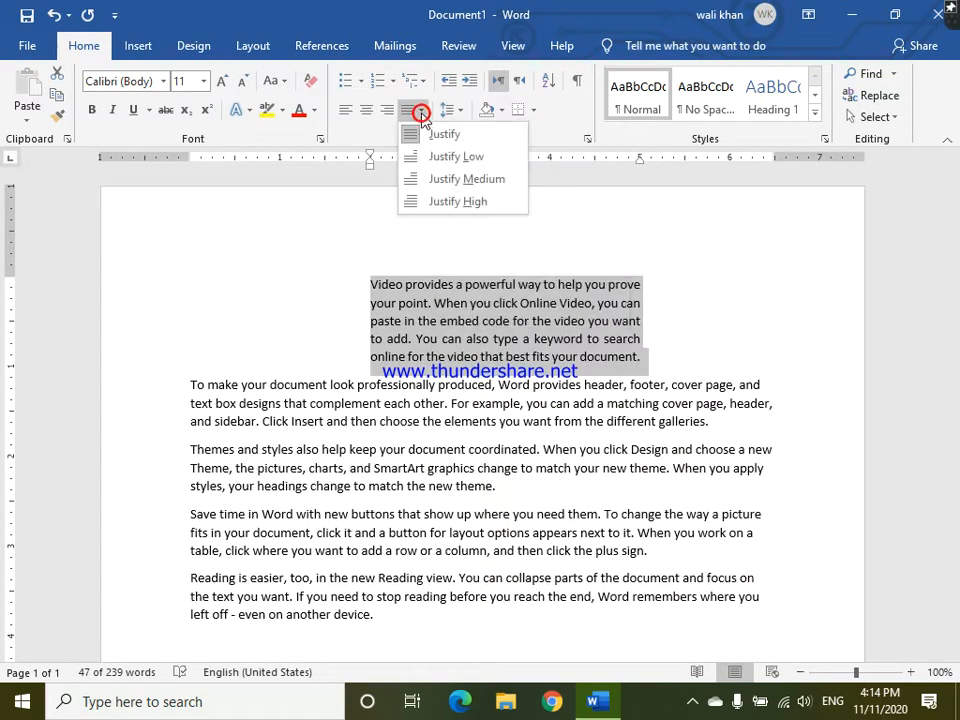
{"action": "left_click", "coordinate": [443, 179]}
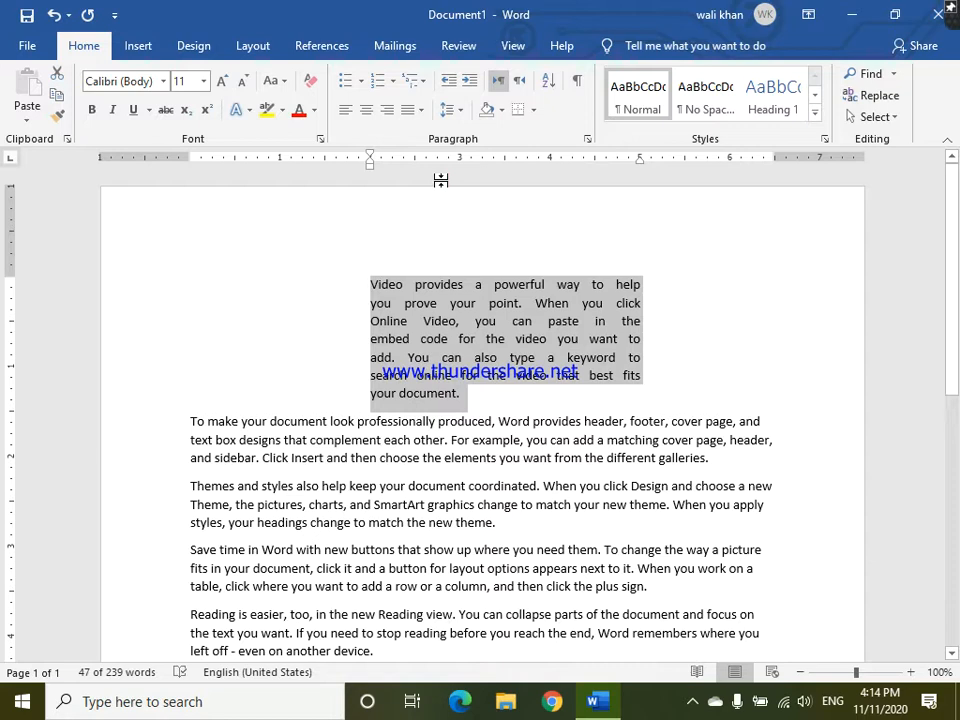
{"action": "left_click", "coordinate": [421, 110]}
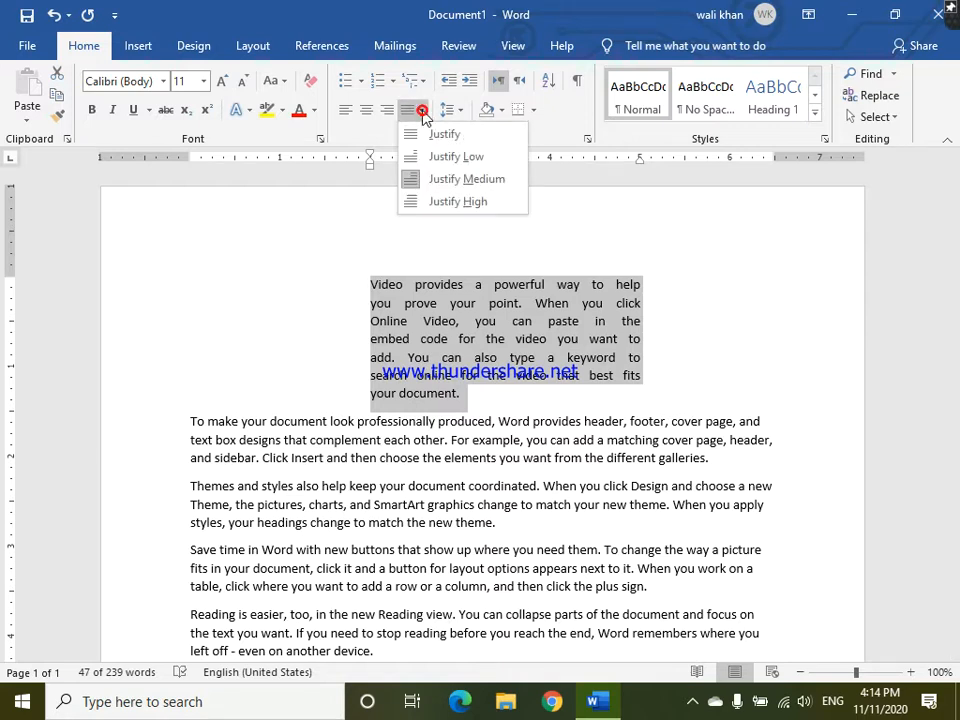
{"action": "left_click", "coordinate": [450, 202]}
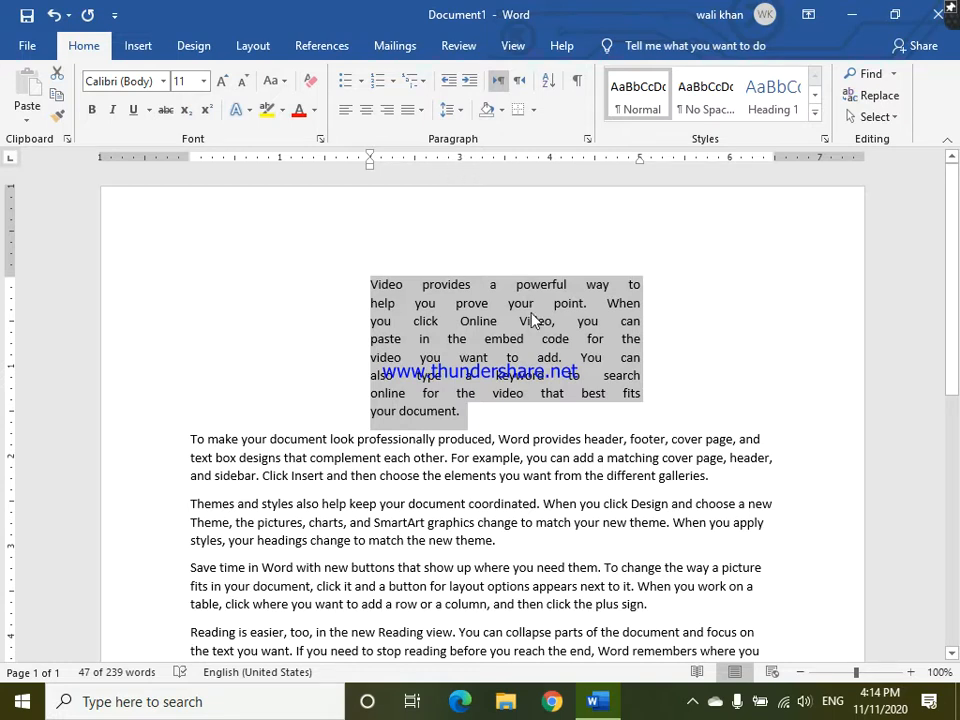
- Move the first paragraph's right indent out to the 6.5-inch mark and its left indent to the 4-inch mark
{"action": "left_click", "coordinate": [640, 165]}
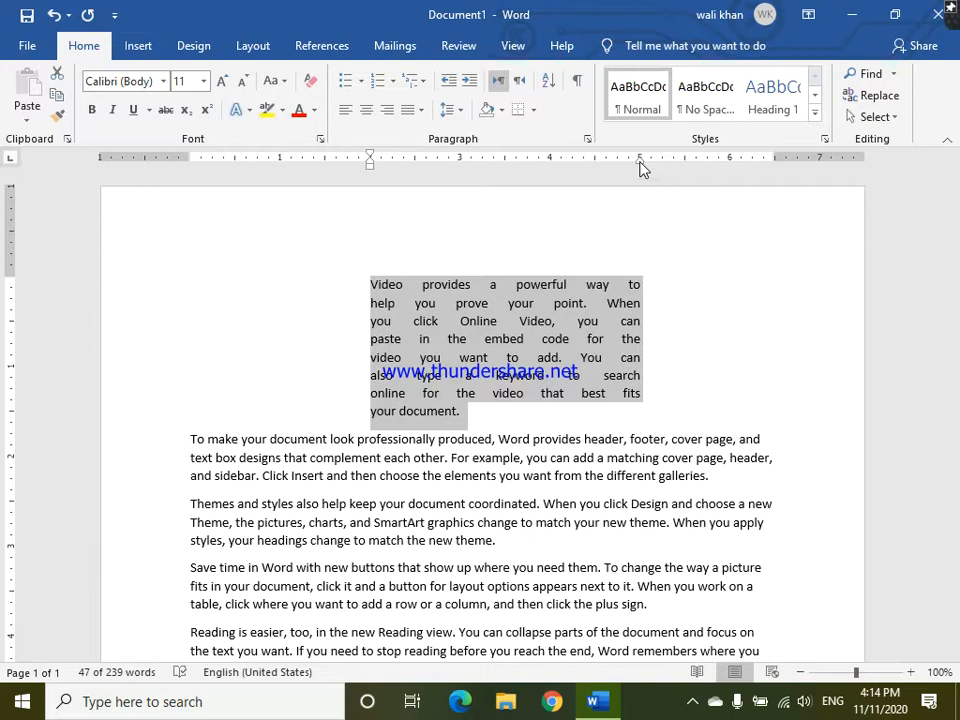
{"action": "left_click_drag", "start_coordinate": [642, 168], "coordinate": [776, 158]}
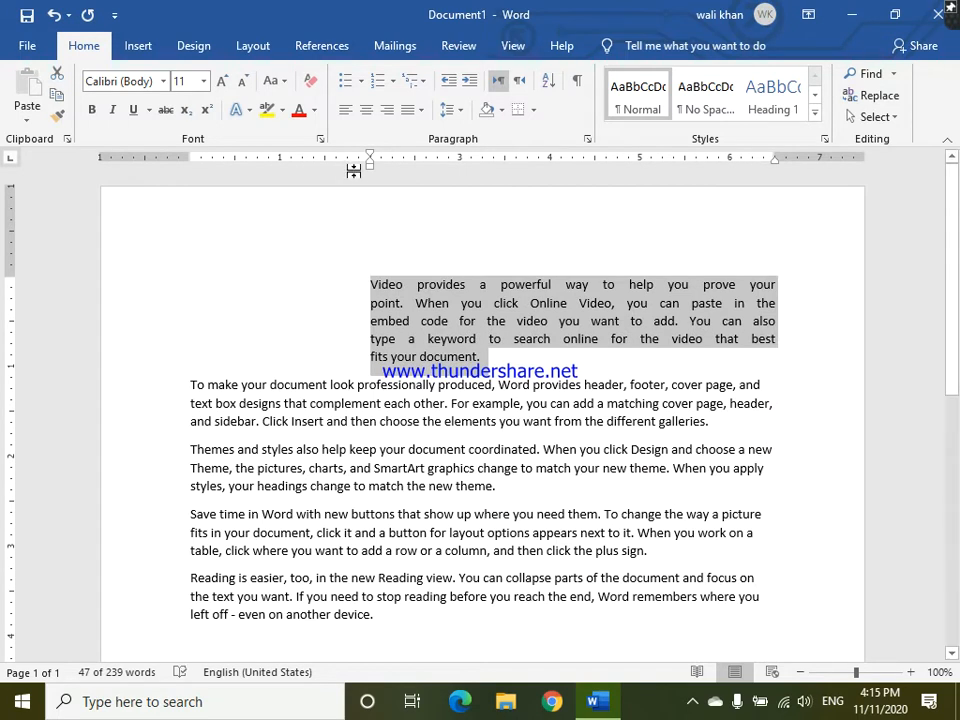
{"action": "mouse_move", "coordinate": [370, 165]}
{"action": "left_mouse_down"}
{"action": "mouse_move", "coordinate": [480, 166]}
{"action": "mouse_move", "coordinate": [557, 152]}
{"action": "mouse_move", "coordinate": [550, 157]}
{"action": "left_mouse_up"}
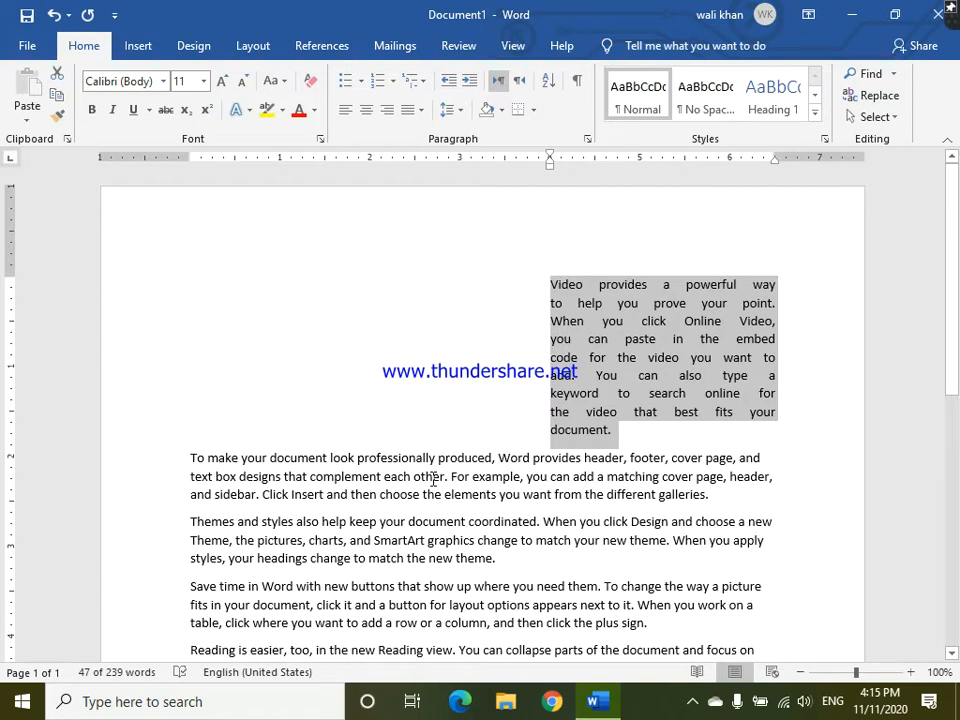
- Set the right indent of the second paragraph, starting "To make your document", at about the 3.5-inch mark
{"action": "triple_click", "coordinate": [433, 478]}
{"action": "left_click", "coordinate": [433, 478]}
{"action": "triple_click", "coordinate": [433, 478]}
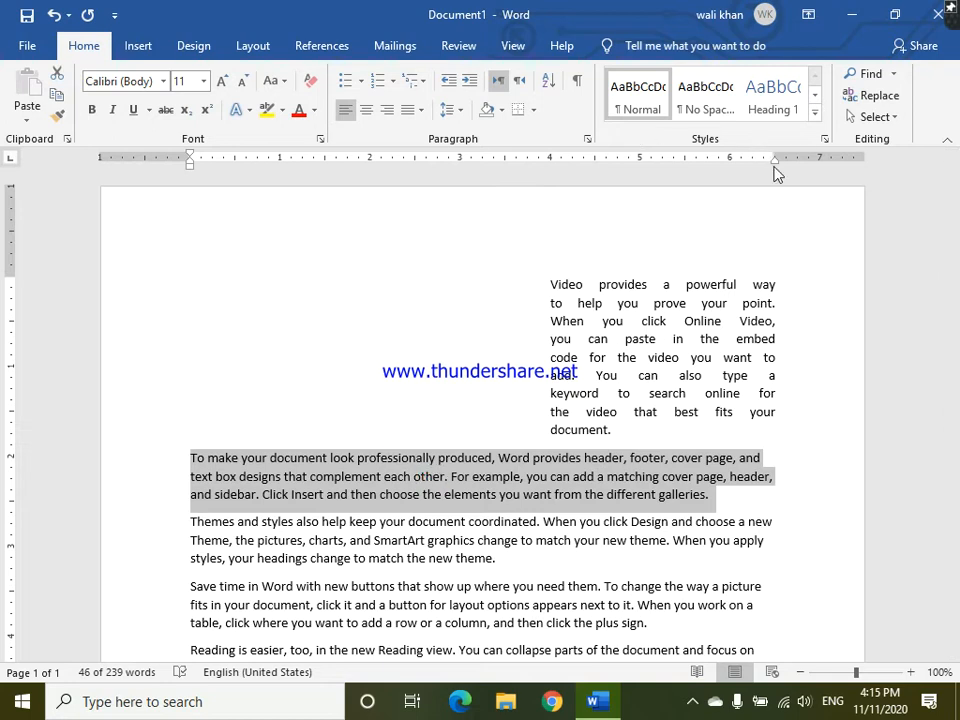
{"action": "mouse_move", "coordinate": [775, 160]}
{"action": "left_mouse_down"}
{"action": "mouse_move", "coordinate": [580, 200]}
{"action": "mouse_move", "coordinate": [531, 300]}
{"action": "mouse_move", "coordinate": [347, 491]}
{"action": "mouse_move", "coordinate": [405, 469]}
{"action": "mouse_move", "coordinate": [508, 457]}
{"action": "left_mouse_up"}
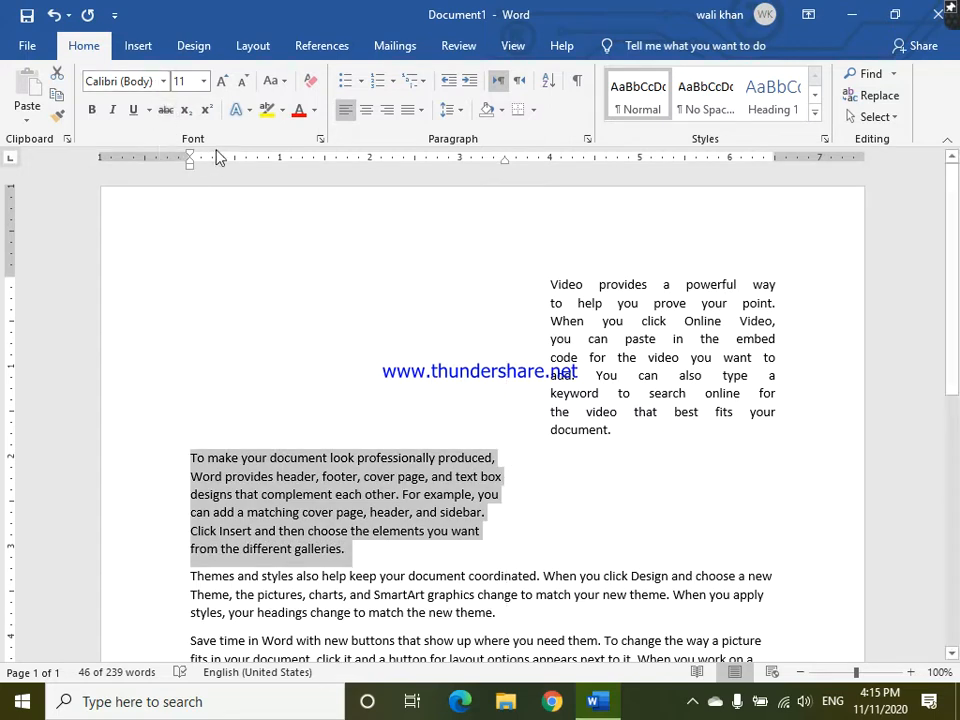
- Justify the second paragraph and raise its alignment to Justify High
{"action": "key", "text": "ctrl+j"}
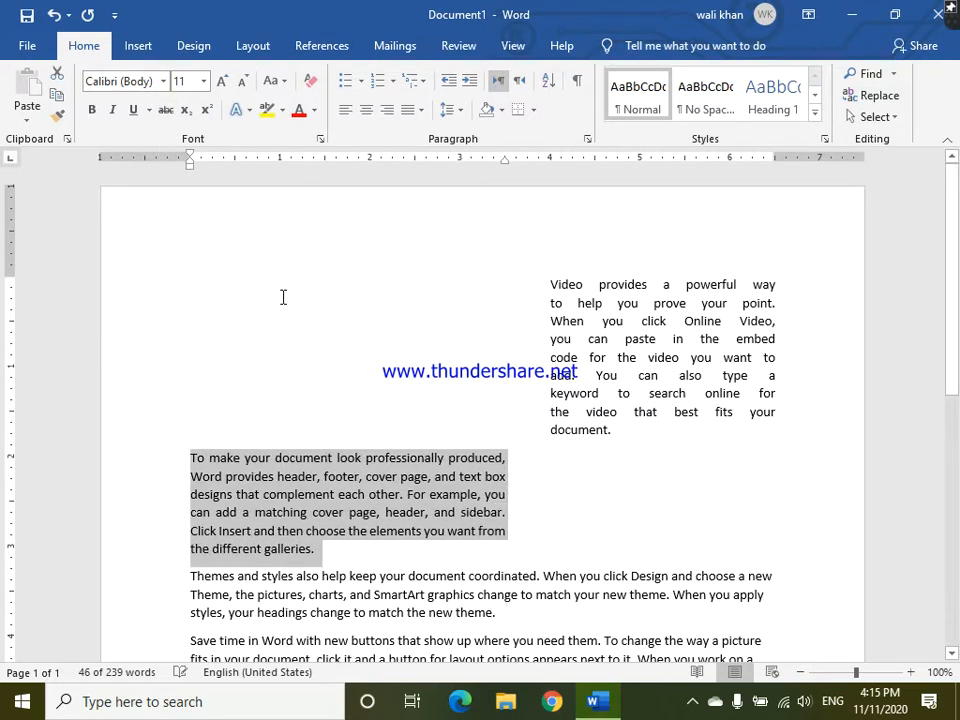
{"action": "left_click", "coordinate": [423, 111]}
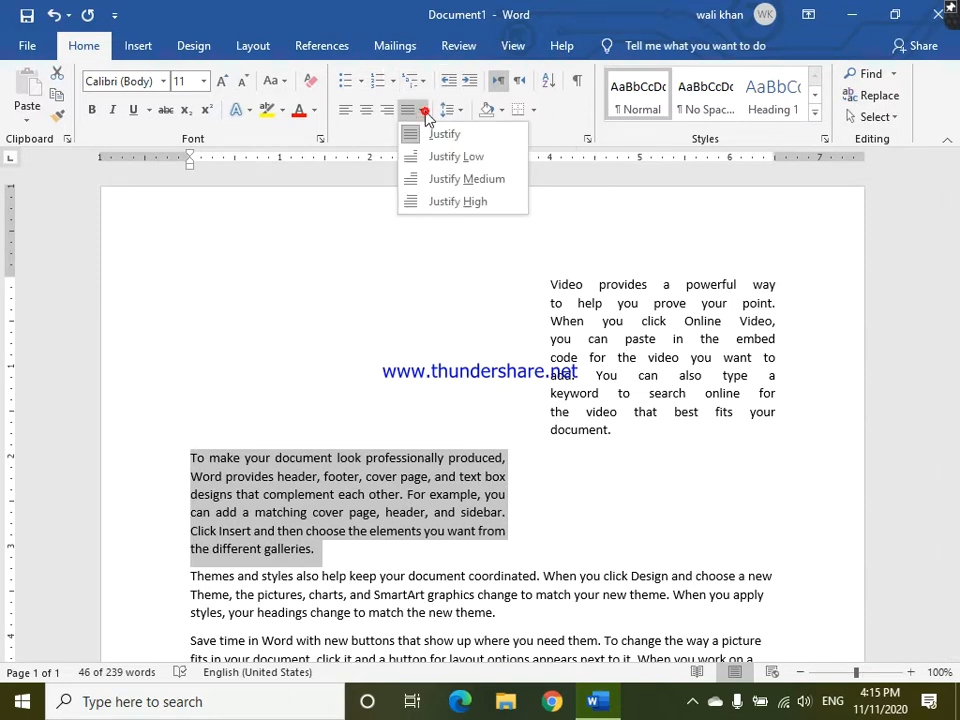
{"action": "left_click", "coordinate": [431, 208]}
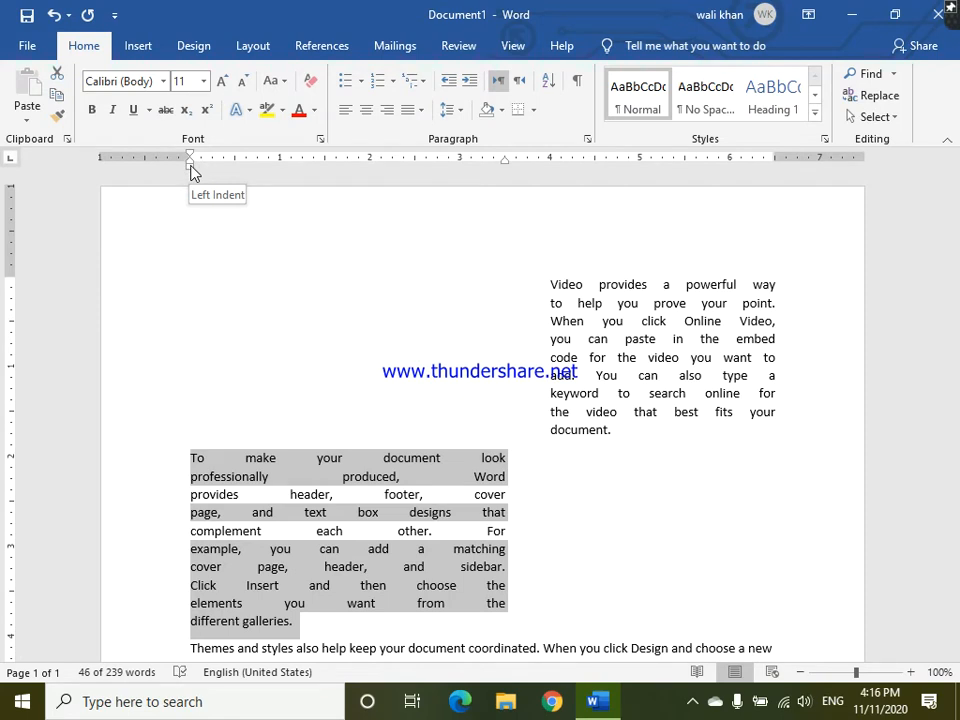
- Turn the second paragraph into a numbered list item using the 1. 2. 3. number format
{"action": "left_click", "coordinate": [374, 500]}
{"action": "left_click", "coordinate": [418, 84]}
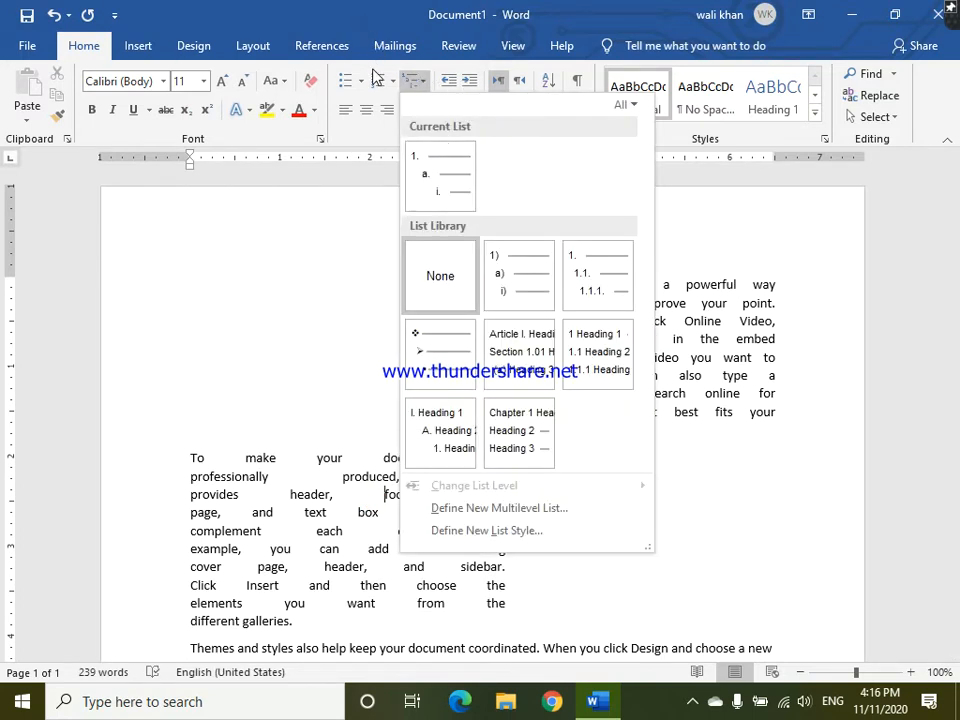
{"action": "left_click", "coordinate": [386, 77]}
{"action": "left_click", "coordinate": [388, 78]}
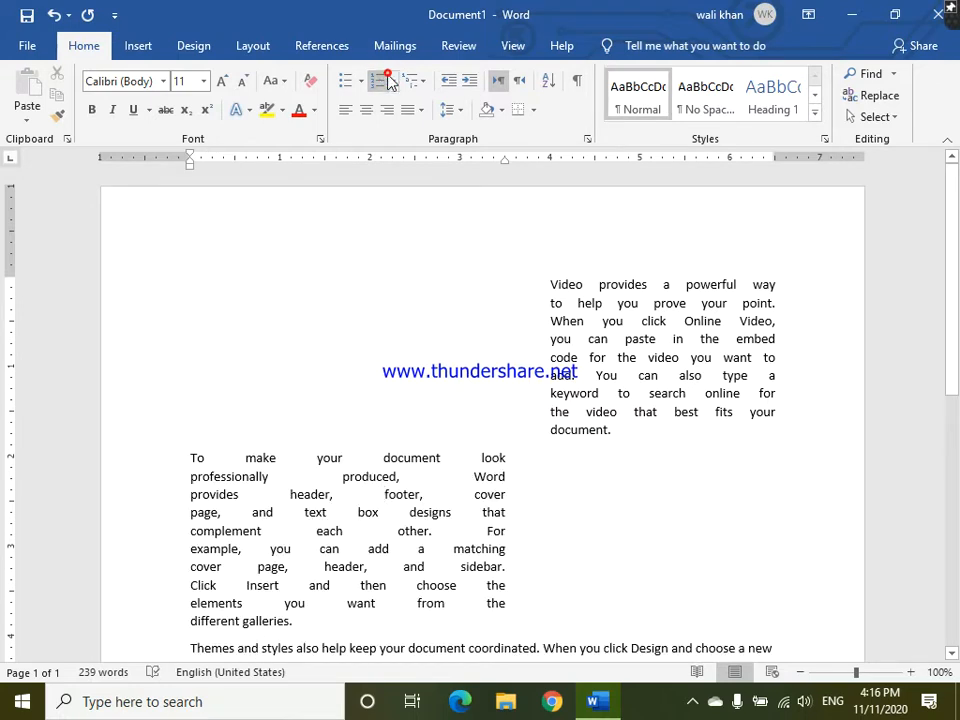
{"action": "left_click", "coordinate": [391, 82]}
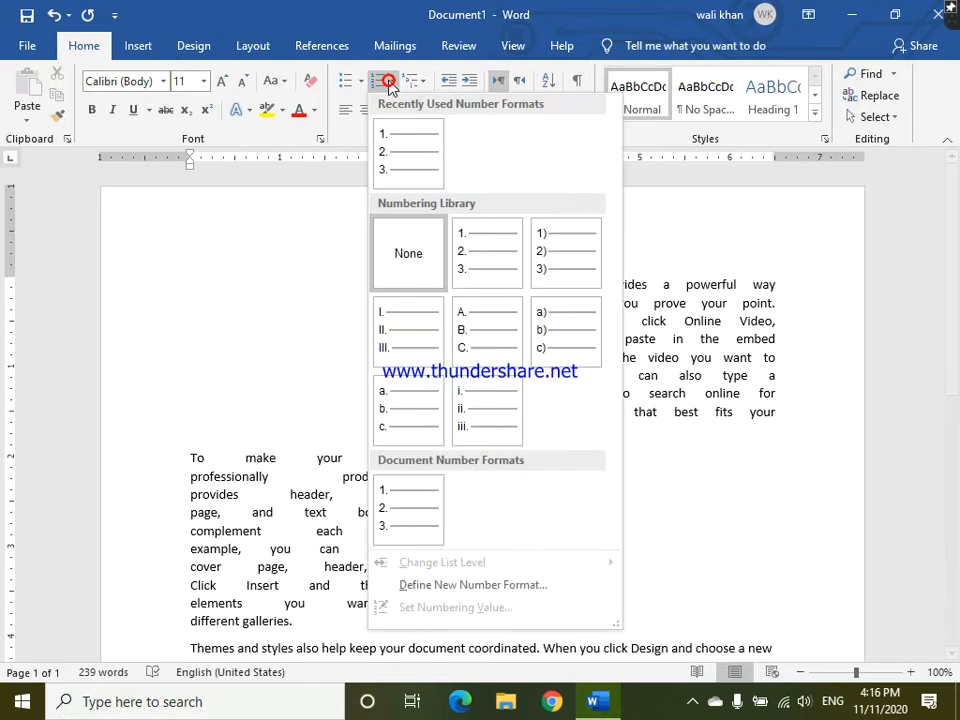
{"action": "left_click", "coordinate": [404, 151]}
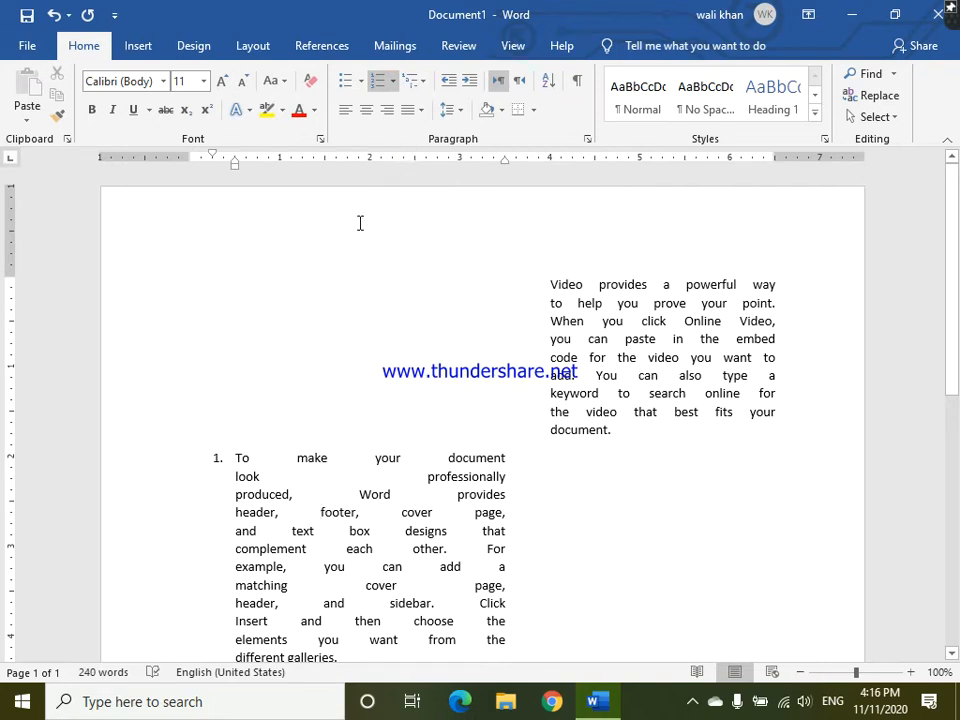
- Move the numbered paragraph's first-line indent about 0.3 inch into the left margin, then shift its whole left indent to about 0.4 inch
{"action": "left_click", "coordinate": [218, 445]}
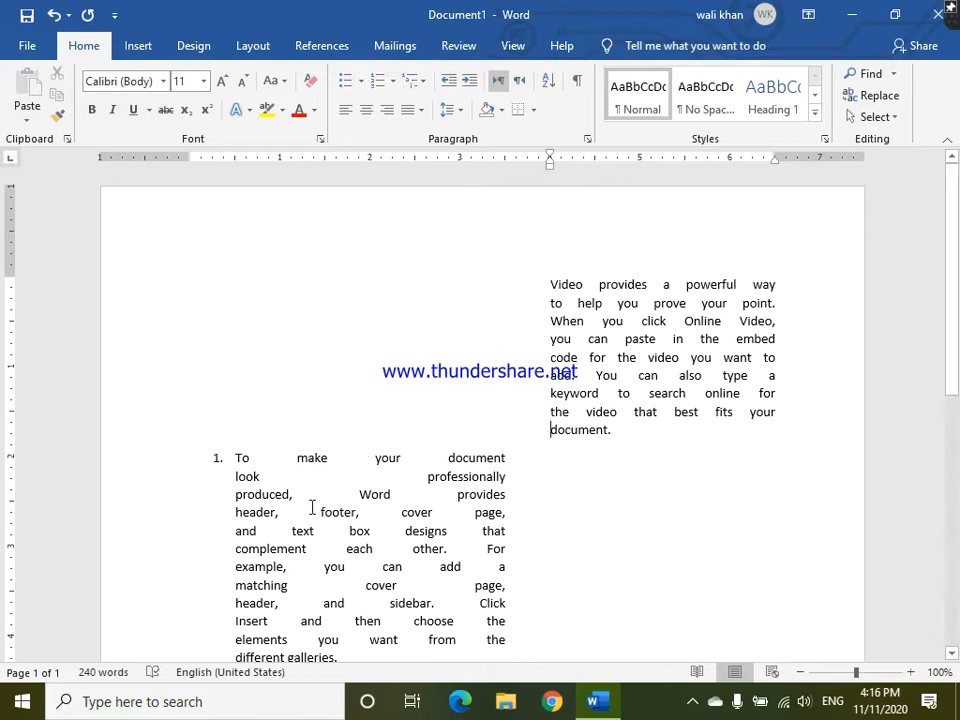
{"action": "left_click", "coordinate": [233, 514]}
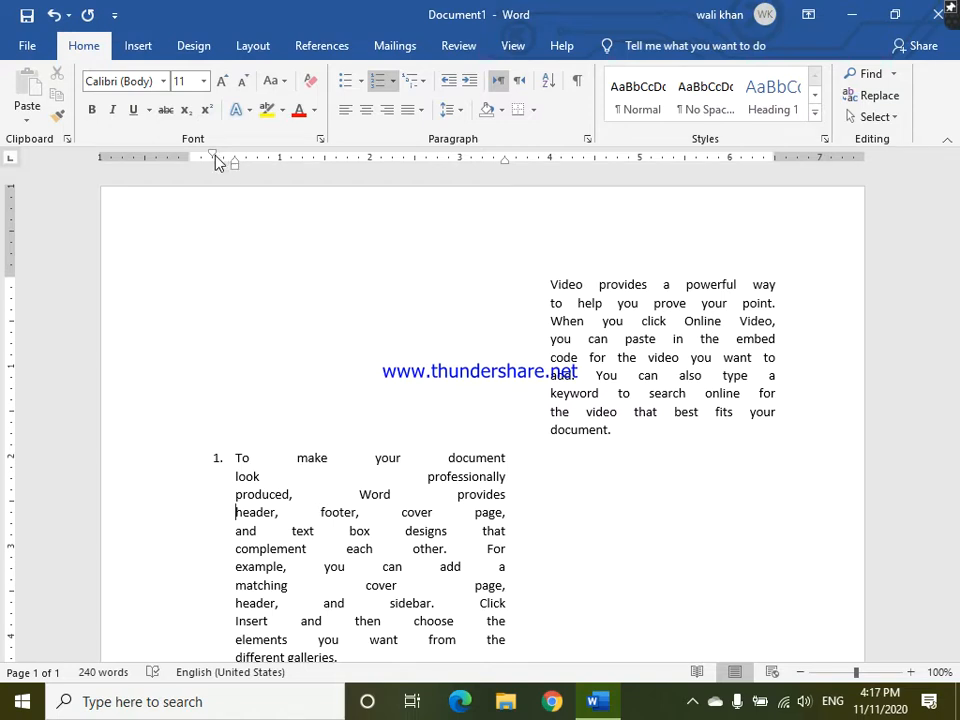
{"action": "left_click_drag", "start_coordinate": [212, 160], "coordinate": [162, 163]}
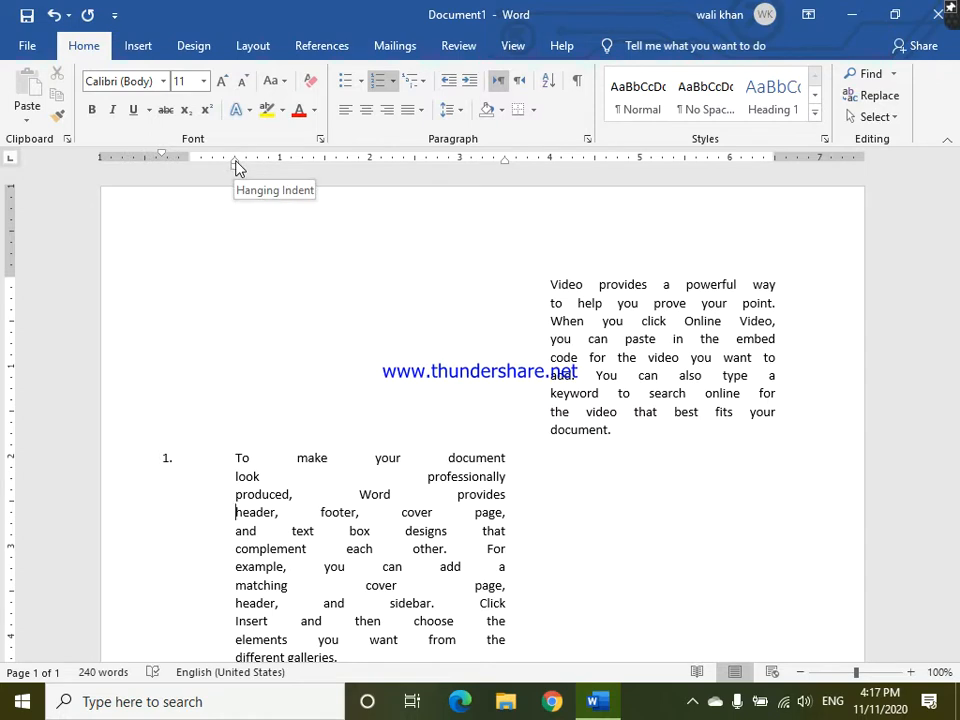
{"action": "mouse_move", "coordinate": [235, 161]}
{"action": "left_mouse_down"}
{"action": "mouse_move", "coordinate": [289, 160]}
{"action": "mouse_move", "coordinate": [233, 170]}
{"action": "left_mouse_up"}
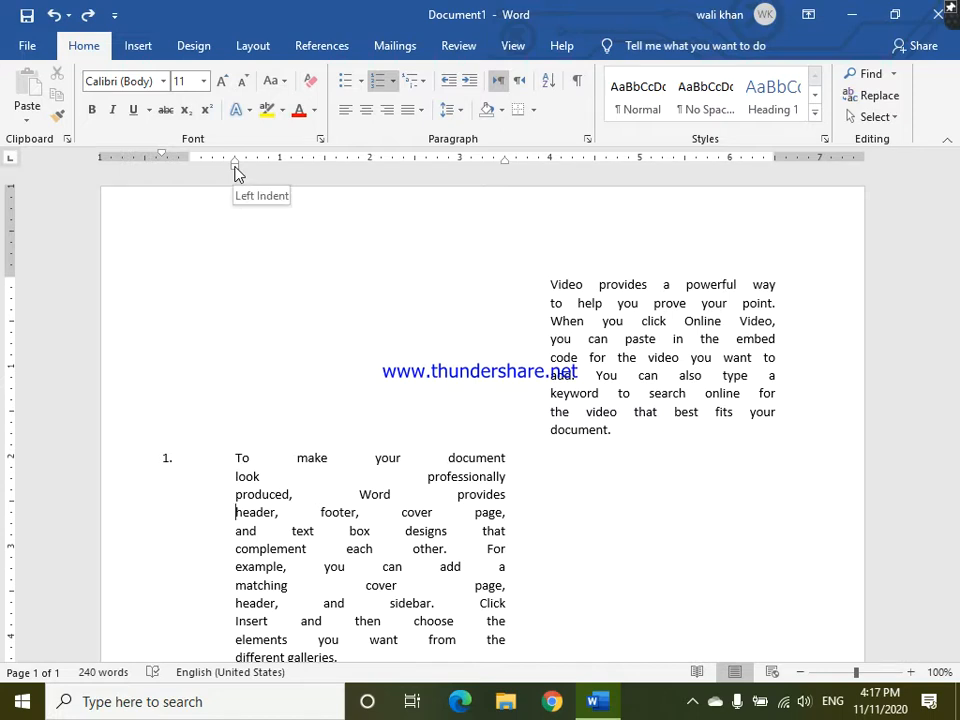
{"action": "mouse_move", "coordinate": [236, 168]}
{"action": "left_mouse_down"}
{"action": "mouse_move", "coordinate": [385, 158]}
{"action": "mouse_move", "coordinate": [420, 135]}
{"action": "mouse_move", "coordinate": [459, 129]}
{"action": "mouse_move", "coordinate": [216, 285]}
{"action": "mouse_move", "coordinate": [227, 280]}
{"action": "left_mouse_up"}
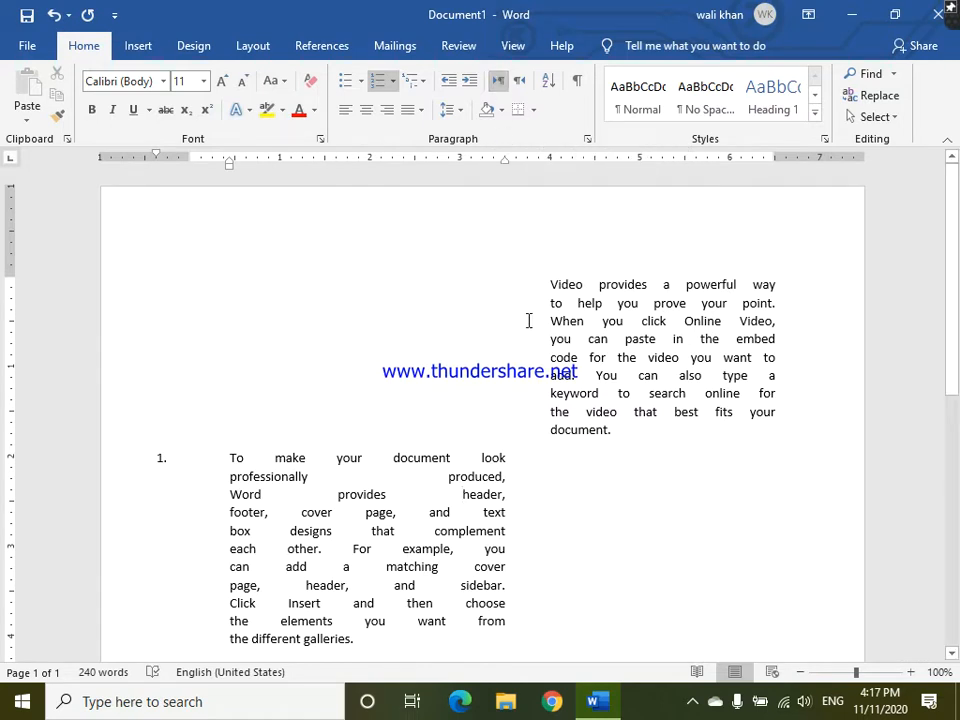
- Insert a page break at the end of the document and set the new page's first line to a left indent of -0.5 inch
{"action": "left_click", "coordinate": [574, 600]}
{"action": "key", "text": "ctrl+End"}
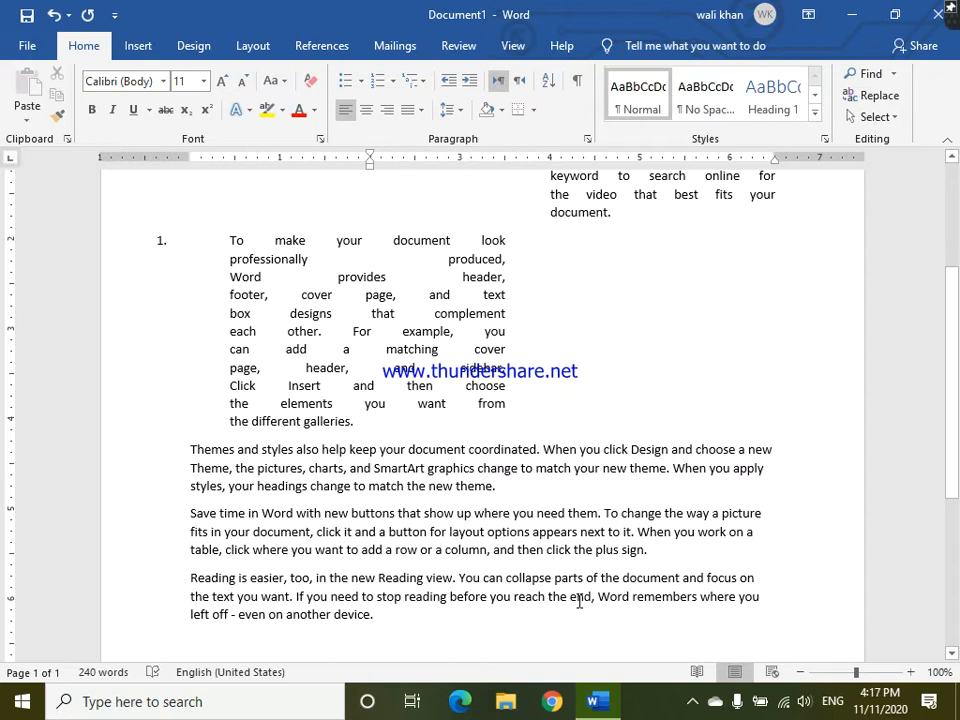
{"action": "key", "text": "ctrl+Return"}
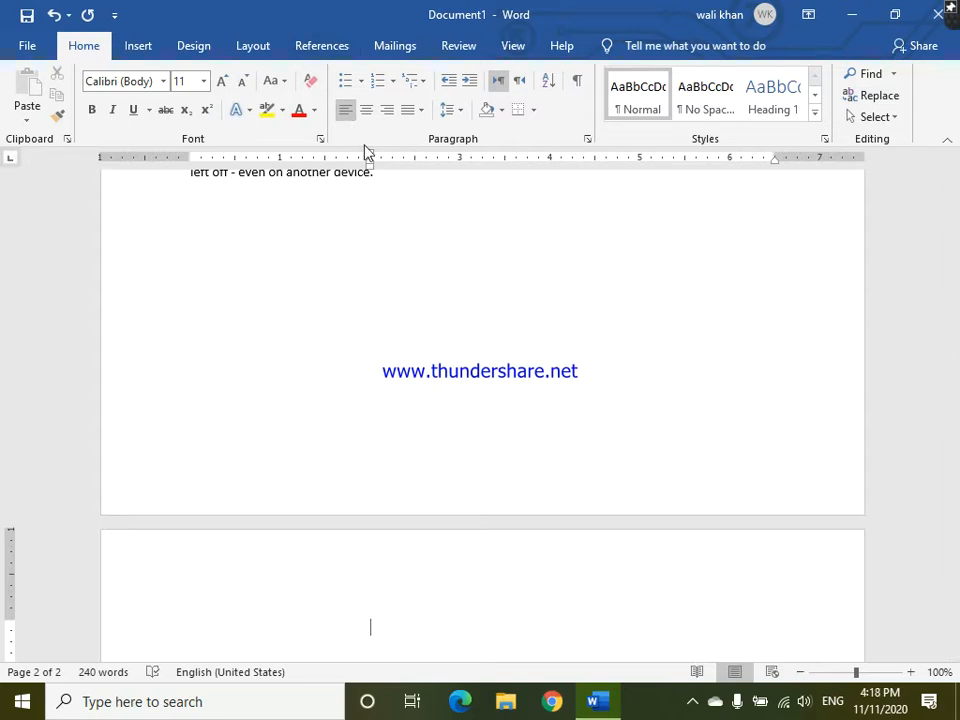
{"action": "mouse_move", "coordinate": [370, 164]}
{"action": "left_mouse_down"}
{"action": "mouse_move", "coordinate": [328, 172]}
{"action": "mouse_move", "coordinate": [145, 262]}
{"action": "left_mouse_up"}
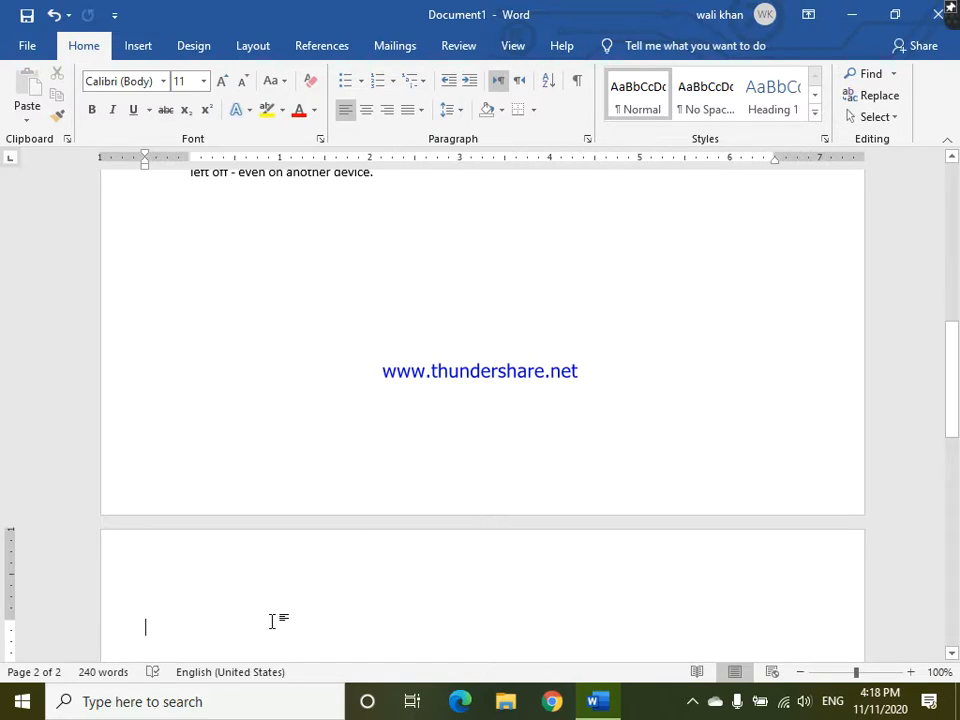
- Enter the text "Cec quetta" on the new page and apply left-to-right text direction
{"action": "type", "text": "cec "}
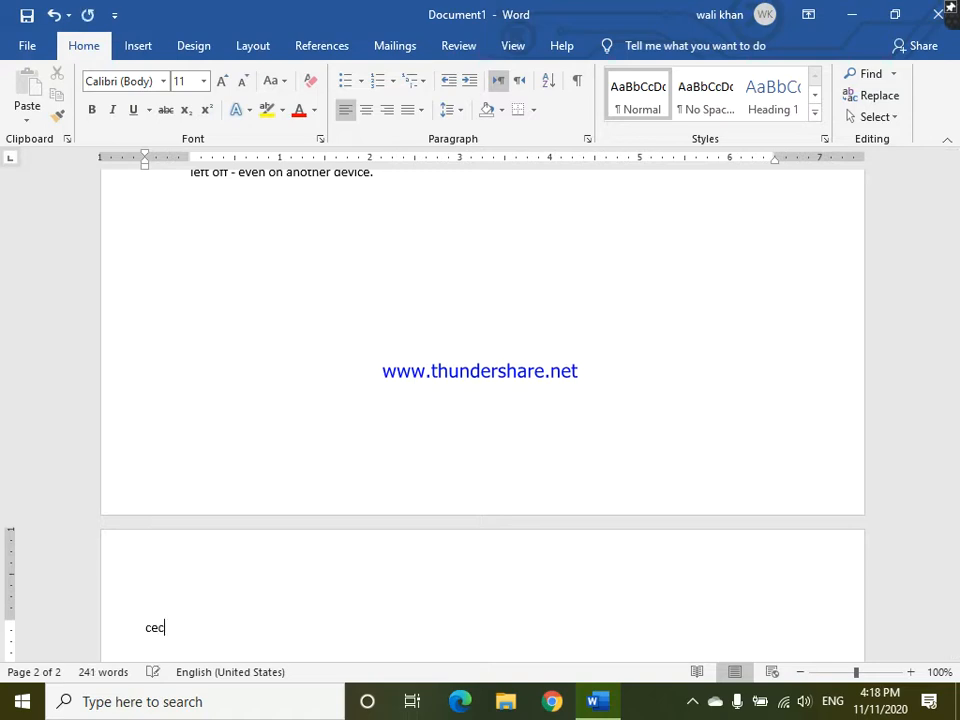
{"action": "type", "text": "quetta"}
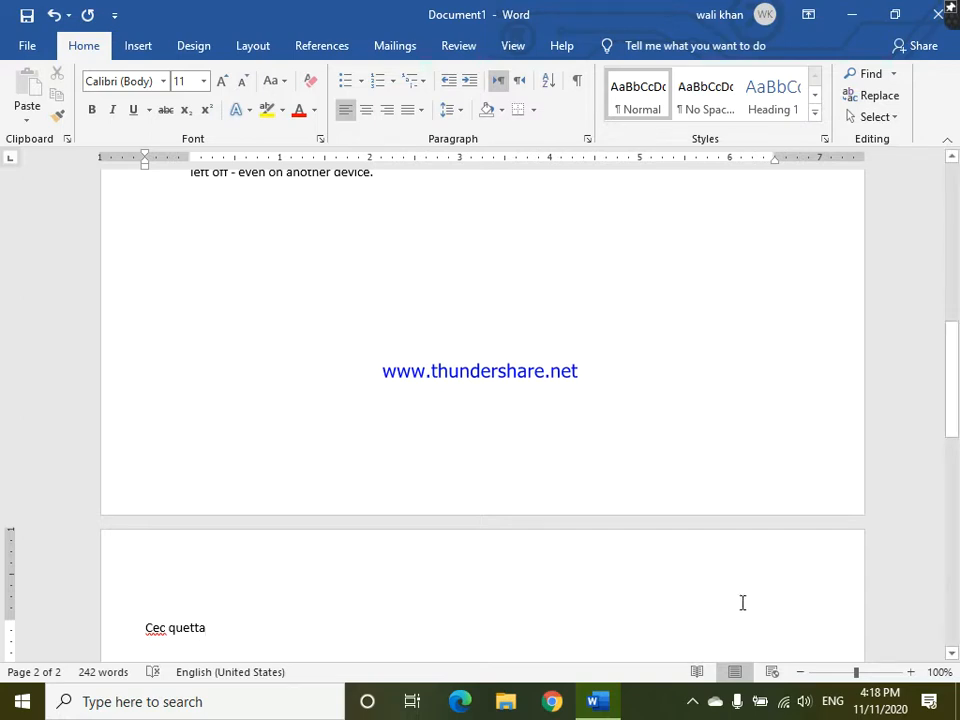
{"action": "left_click", "coordinate": [499, 86]}
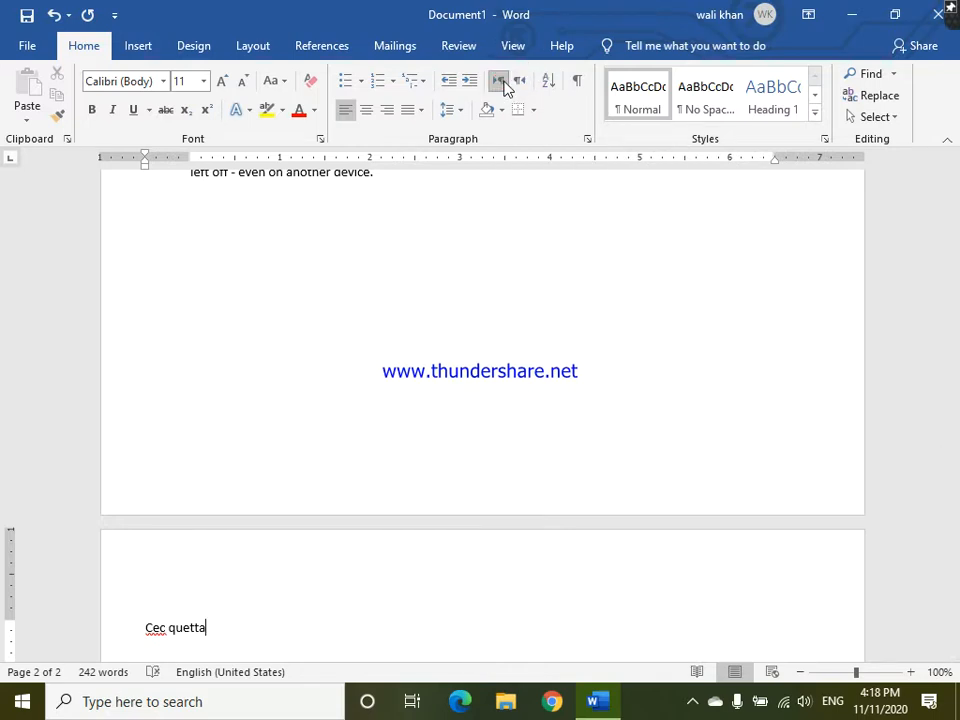
- Apply right-to-left direction to the "Cec quetta" line, append "barghinza", and return the line to left-to-right direction
{"action": "left_click", "coordinate": [518, 84]}
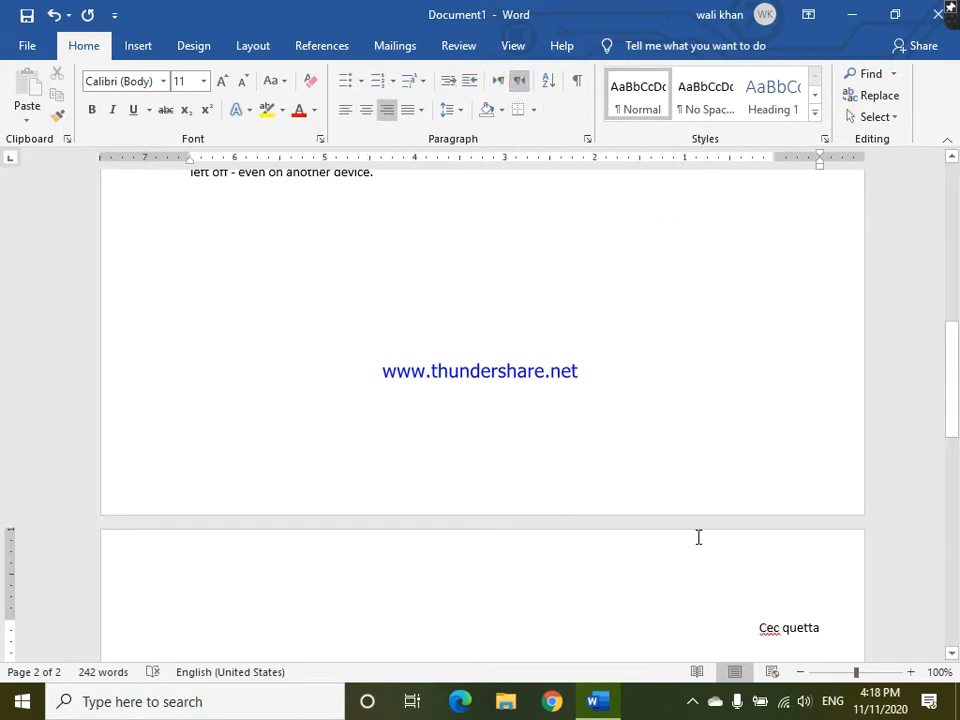
{"action": "type", "text": "ba"}
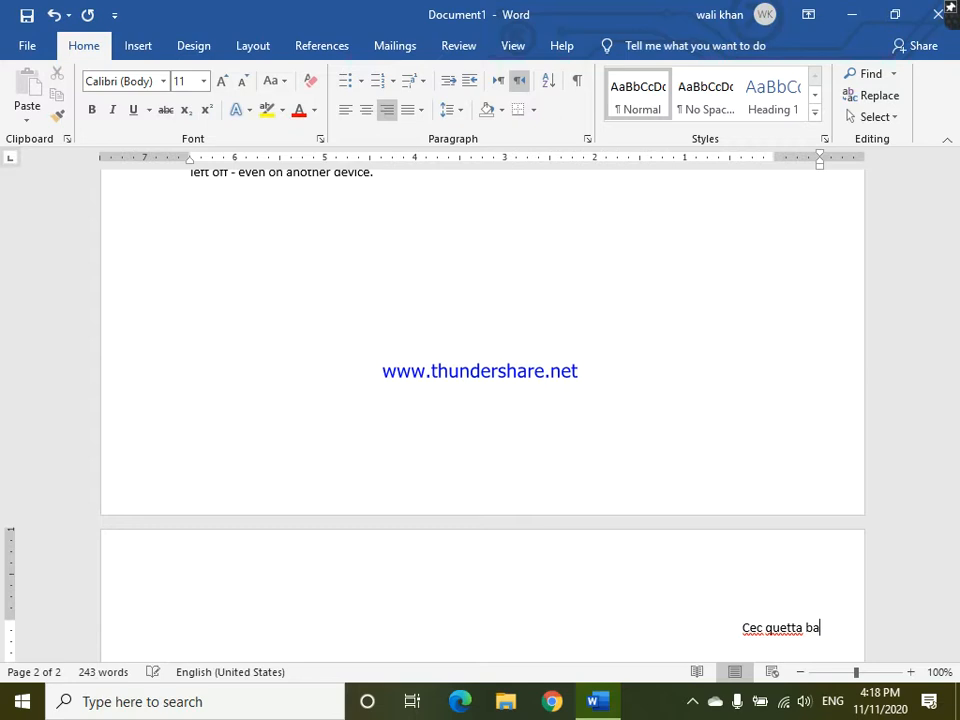
{"action": "type", "text": "rghinza"}
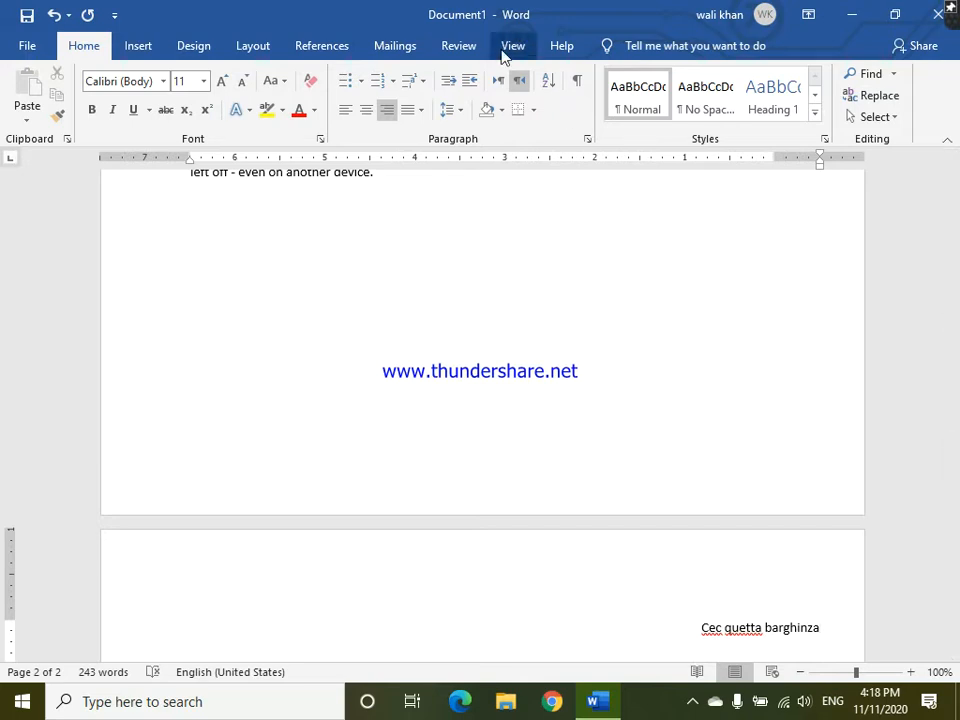
{"action": "left_click", "coordinate": [496, 82]}
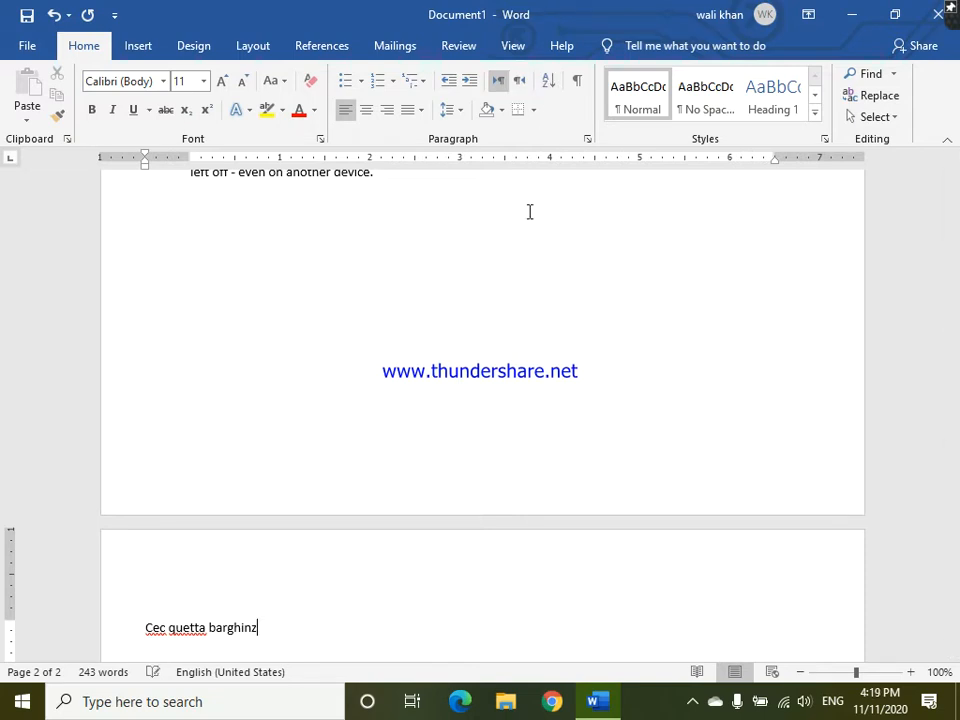
- Delete the whole "Cec quetta barghinza" line and bring its left indent back to the margin
{"action": "key", "text": "BackSpace"}
{"action": "key", "text": "BackSpace"}
{"action": "key", "text": "BackSpace"}
{"action": "key", "text": "BackSpace"}
{"action": "key", "text": "BackSpace"}
{"action": "key", "text": "BackSpace"}
{"action": "key", "text": "BackSpace"}
{"action": "key", "text": "BackSpace"}
{"action": "key", "text": "BackSpace"}
{"action": "key", "text": "BackSpace"}
{"action": "key", "text": "BackSpace"}
{"action": "key", "text": "BackSpace"}
{"action": "key", "text": "BackSpace"}
{"action": "key", "text": "BackSpace"}
{"action": "key", "text": "BackSpace"}
{"action": "key", "text": "BackSpace"}
{"action": "key", "text": "BackSpace"}
{"action": "key", "text": "BackSpace"}
{"action": "key", "text": "BackSpace"}
{"action": "key", "text": "BackSpace"}
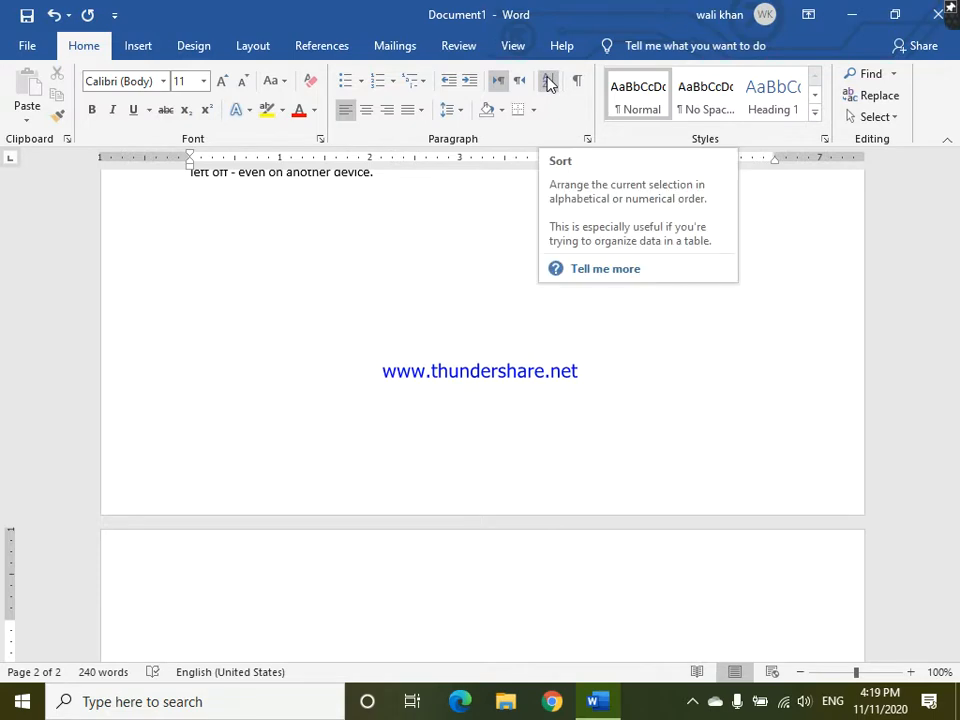
- Enter four first names on separate lines at the top of the second page
{"action": "type", "text": "ahmed"}
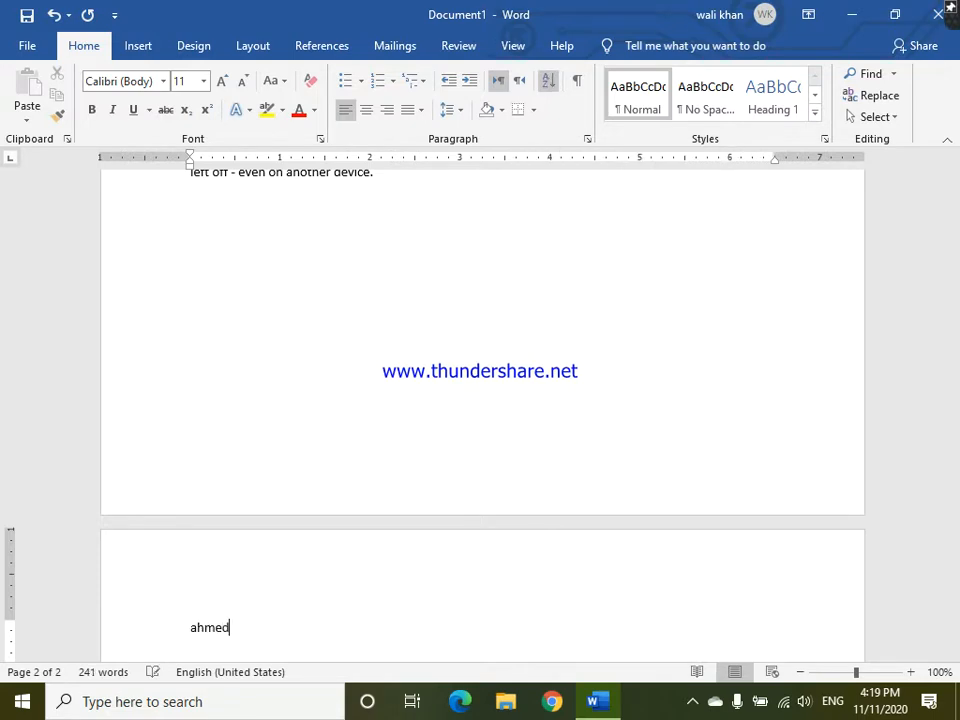
{"action": "key", "text": "Return"}
{"action": "type", "text": "ahsan"}
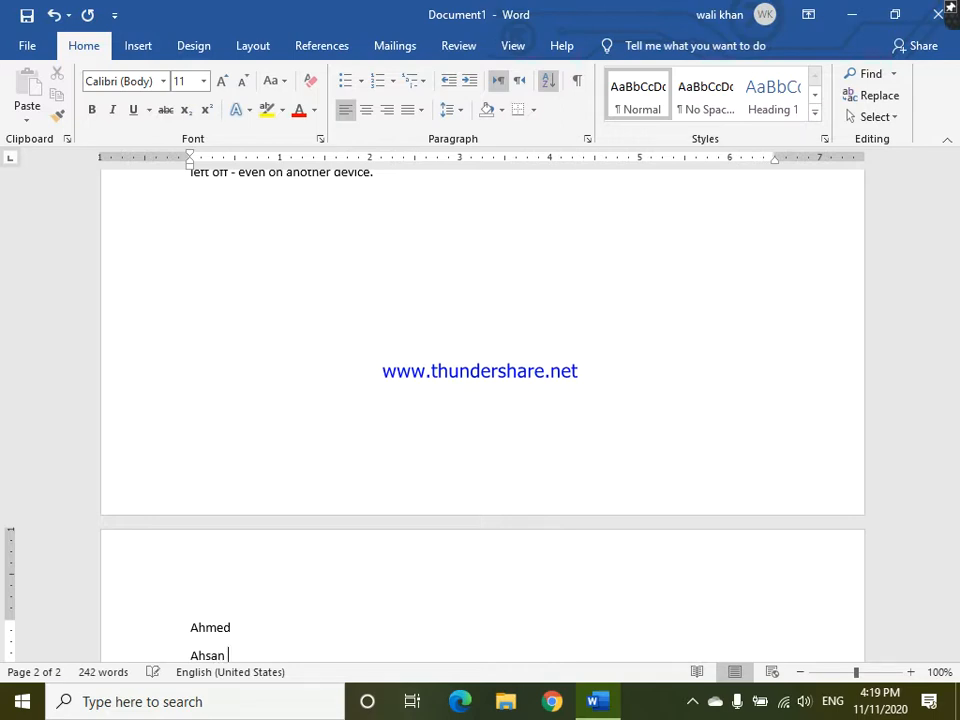
{"action": "key", "text": "Return"}
{"action": "type", "text": "ismail"}
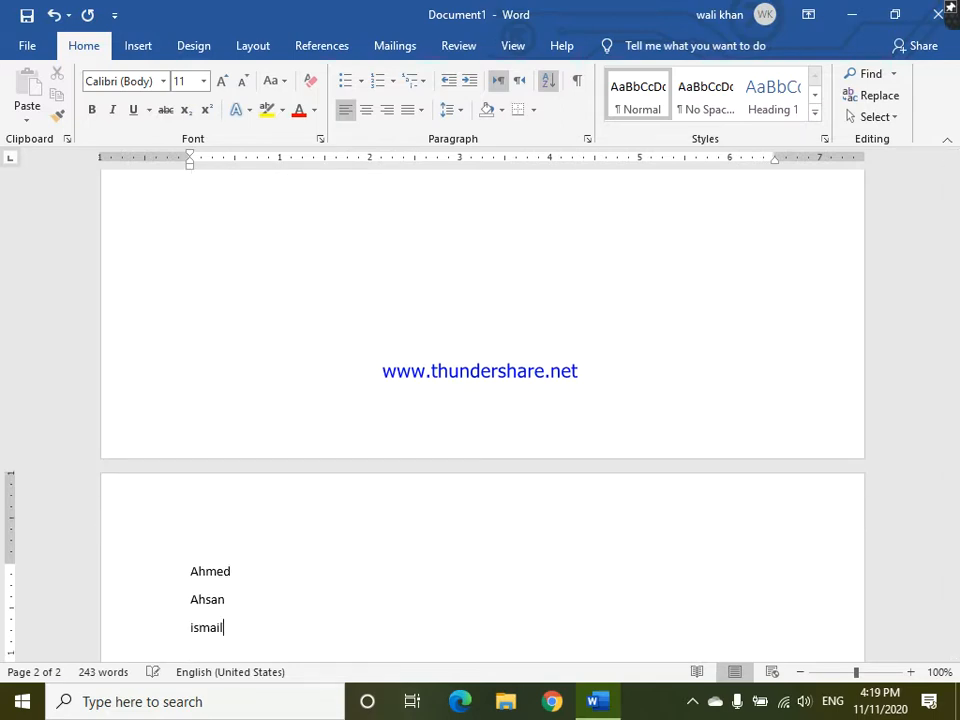
{"action": "key", "text": "Return"}
{"action": "type", "text": "zia"}
{"action": "key", "text": "Return"}
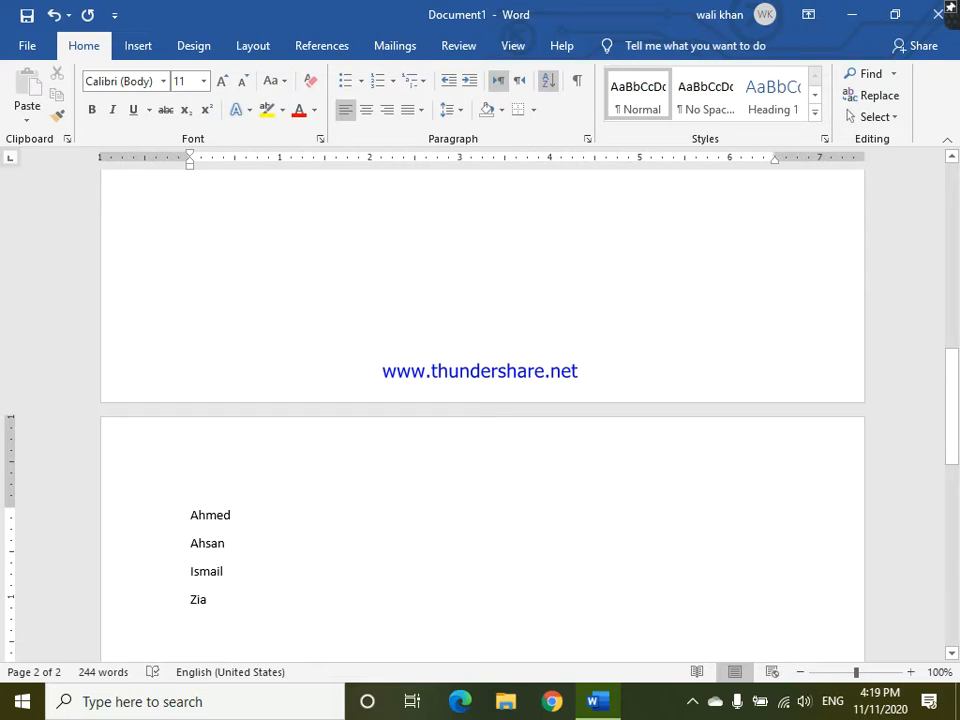
- Add two more first names to the list, each on its own line
{"action": "type", "text": "masoom"}
{"action": "key", "text": "Return"}
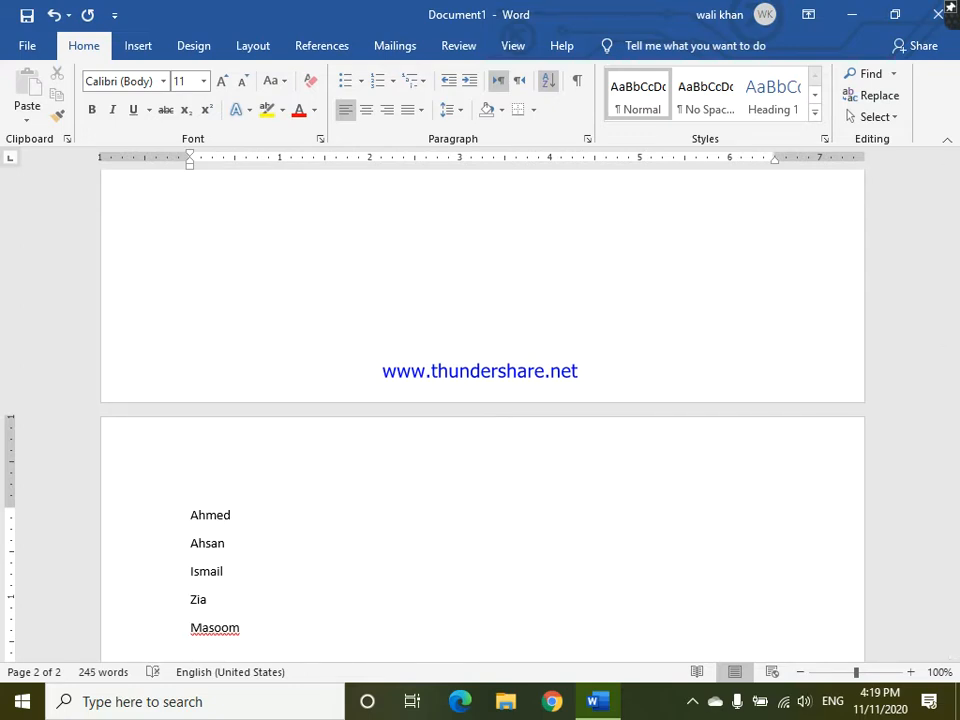
{"action": "type", "text": "jamaal"}
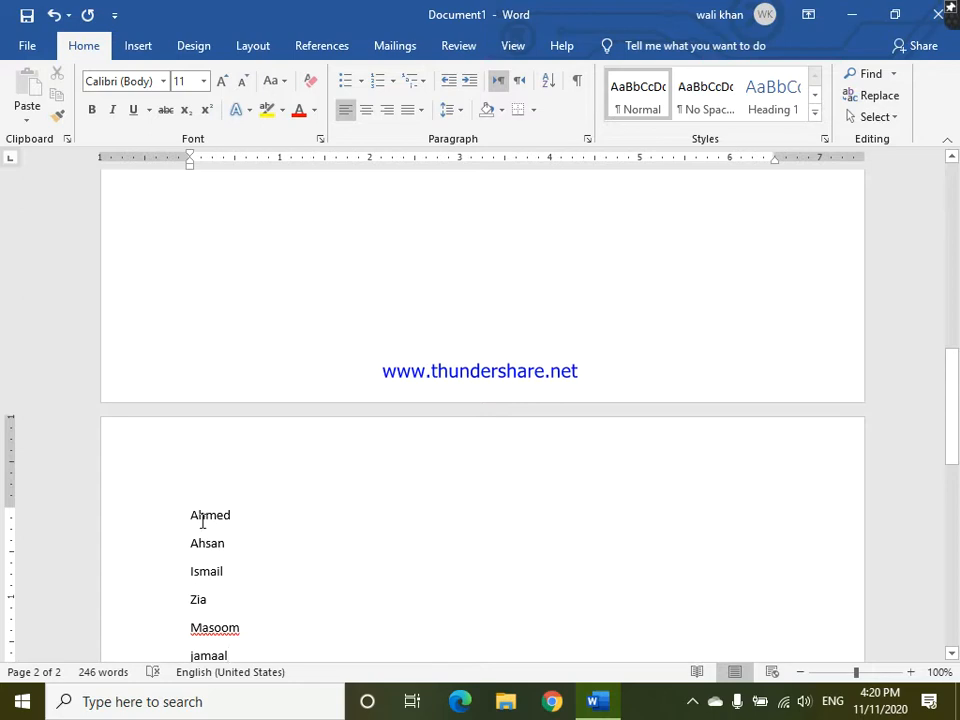
- Sort all six names by paragraph as text in ascending order, with no header row
{"action": "double_click", "coordinate": [198, 599]}
{"action": "key", "text": "shift+Left"}
{"action": "key", "text": "shift+Left"}
{"action": "key", "text": "shift+Left"}
{"action": "key", "text": "shift+Left"}
{"action": "key", "text": "shift+Left"}
{"action": "key", "text": "shift+Left"}
{"action": "key", "text": "shift+Left"}
{"action": "key", "text": "shift+Left"}
{"action": "key", "text": "shift+Left"}
{"action": "key", "text": "shift+Left"}
{"action": "key", "text": "shift+Left"}
{"action": "key", "text": "shift+Left"}
{"action": "key", "text": "shift+Left"}
{"action": "key", "text": "shift+Left"}
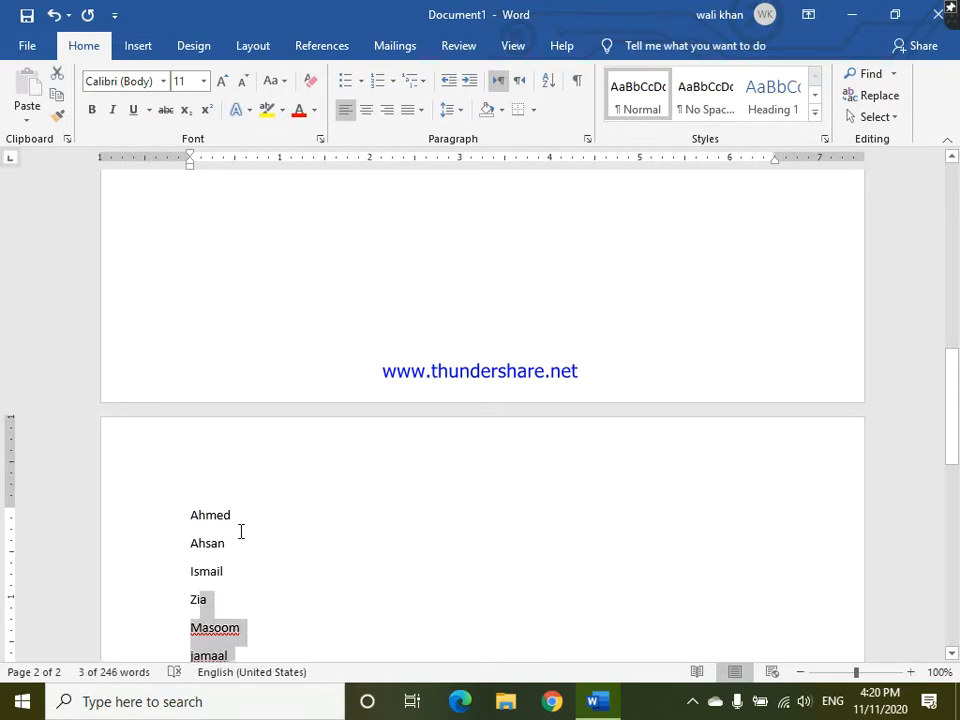
{"action": "key", "text": "shift+Left"}
{"action": "key", "text": "shift+Left"}
{"action": "key", "text": "shift+Left"}
{"action": "key", "text": "shift+Left"}
{"action": "key", "text": "shift+Left"}
{"action": "key", "text": "shift+Left"}
{"action": "key", "text": "shift+Left"}
{"action": "key", "text": "shift+Left"}
{"action": "key", "text": "shift+Left"}
{"action": "key", "text": "shift+Left"}
{"action": "key", "text": "shift+Left"}
{"action": "key", "text": "shift+Left"}
{"action": "key", "text": "shift+Left"}
{"action": "key", "text": "shift+Left"}
{"action": "key", "text": "shift+Left"}
{"action": "key", "text": "shift+Left"}
{"action": "key", "text": "shift+Left"}
{"action": "key", "text": "shift+Left"}
{"action": "key", "text": "shift+Left"}
{"action": "key", "text": "shift+Left"}
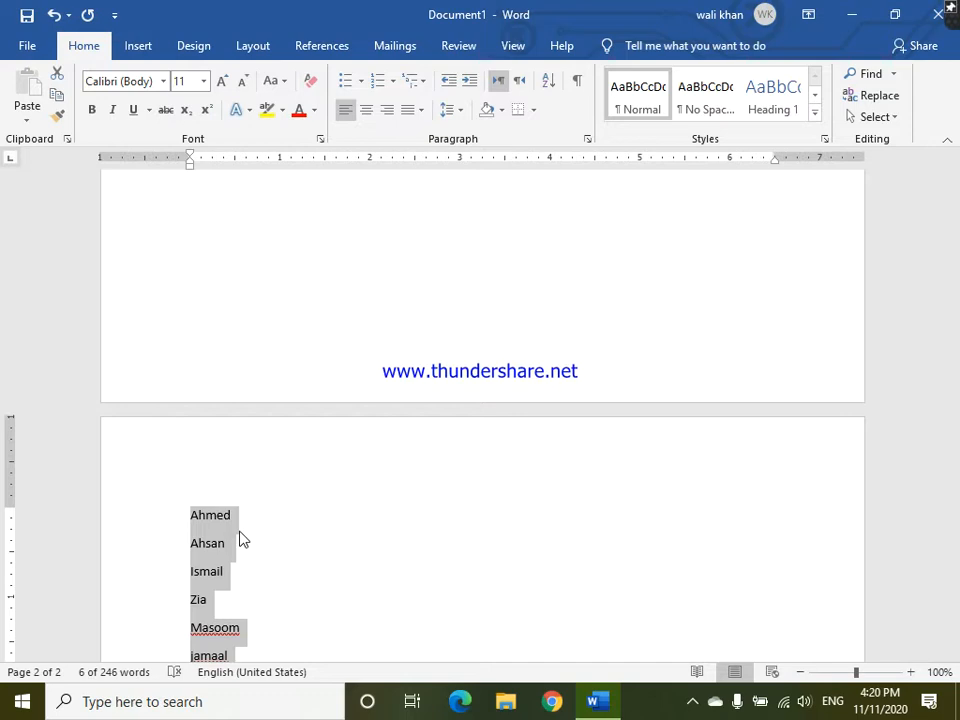
{"action": "left_click", "coordinate": [549, 86]}
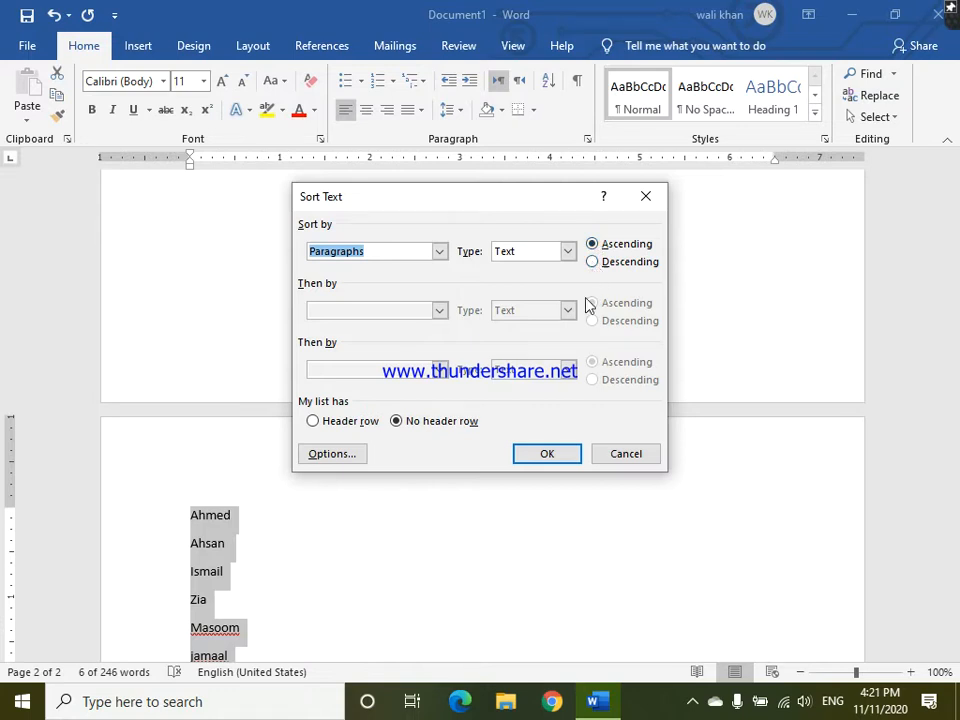
{"action": "left_click", "coordinate": [550, 455]}
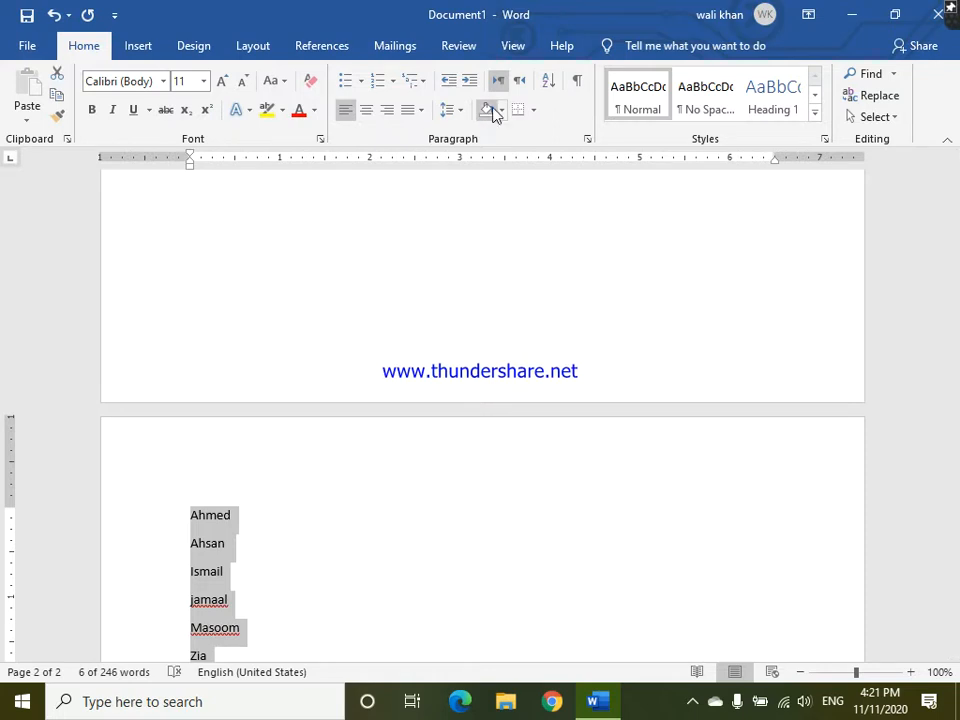
- Sort the selected names again by paragraph in descending order
{"action": "left_click", "coordinate": [549, 80]}
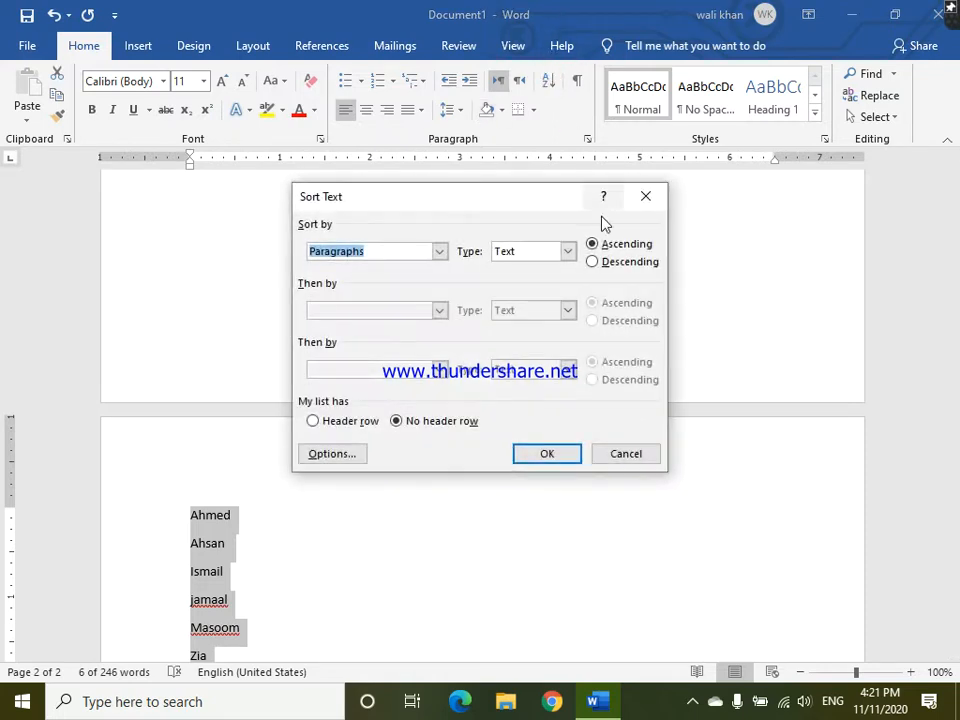
{"action": "left_click", "coordinate": [593, 262]}
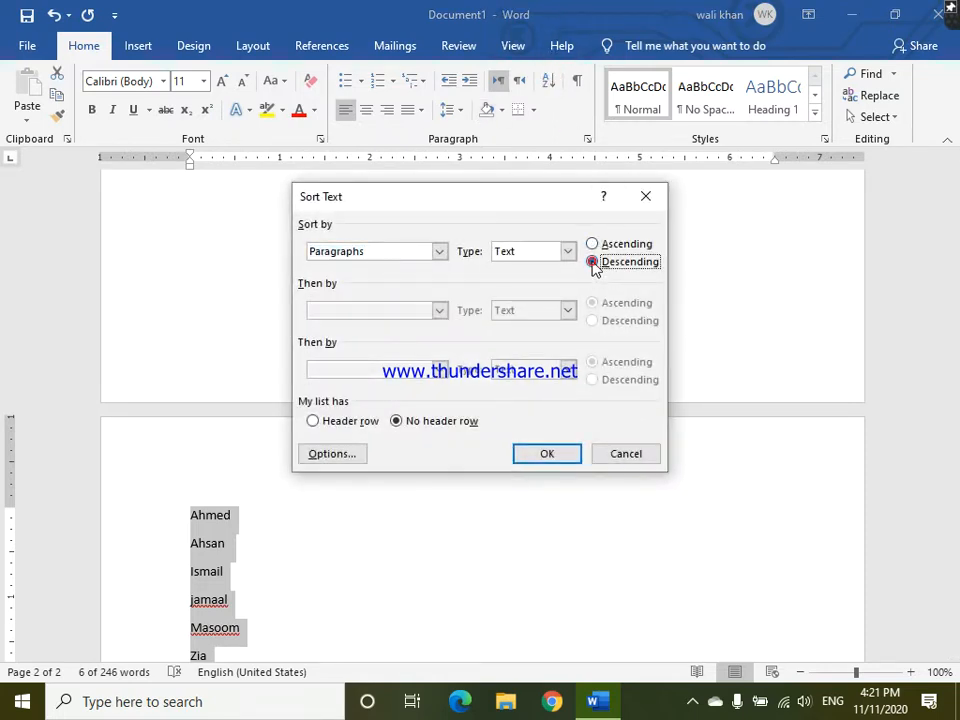
{"action": "left_click", "coordinate": [551, 455]}
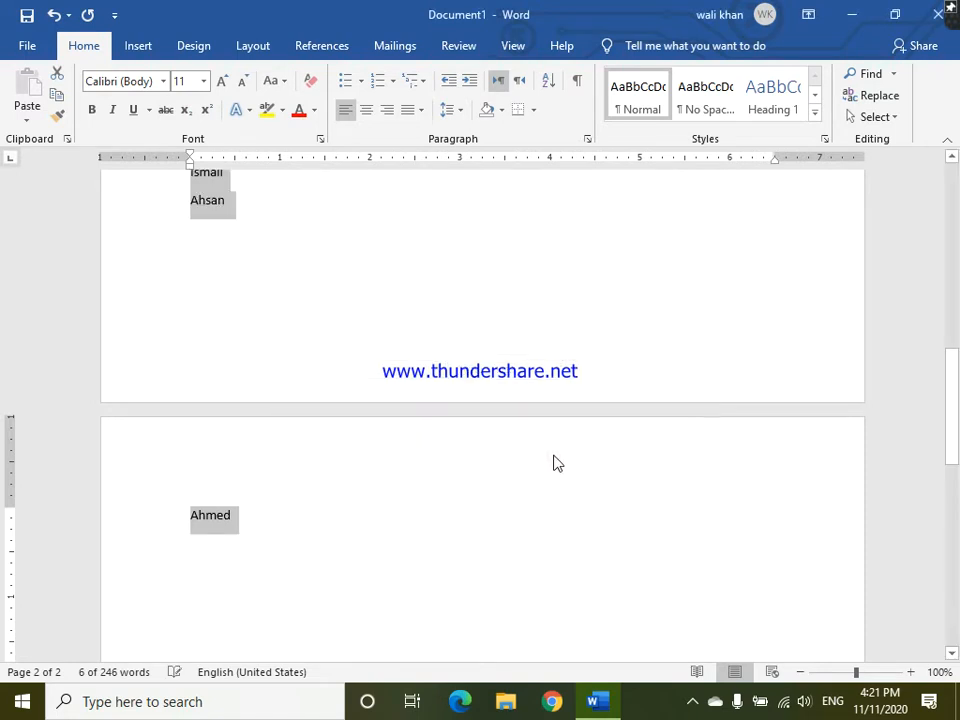
- Examine the order of the sorted names across the end of page one and the start of page two
{"action": "key", "text": "Up"}
{"action": "key", "text": "Up"}
{"action": "key", "text": "Up"}
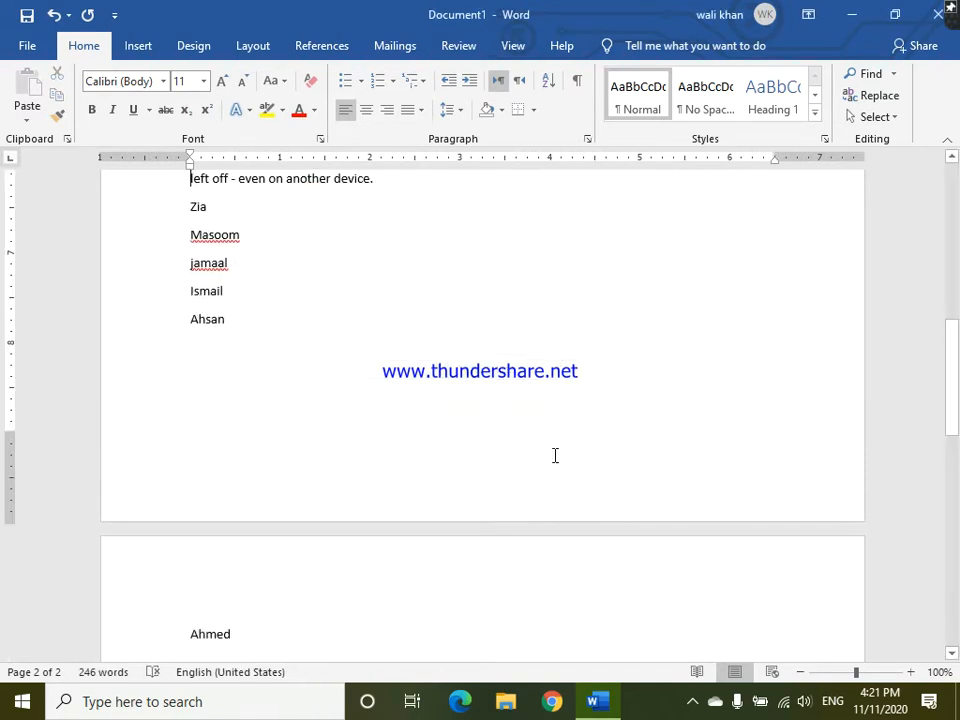
{"action": "key", "text": "Down"}
{"action": "key", "text": "Down"}
{"action": "key", "text": "Down"}
{"action": "key", "text": "Down"}
{"action": "key", "text": "Down"}
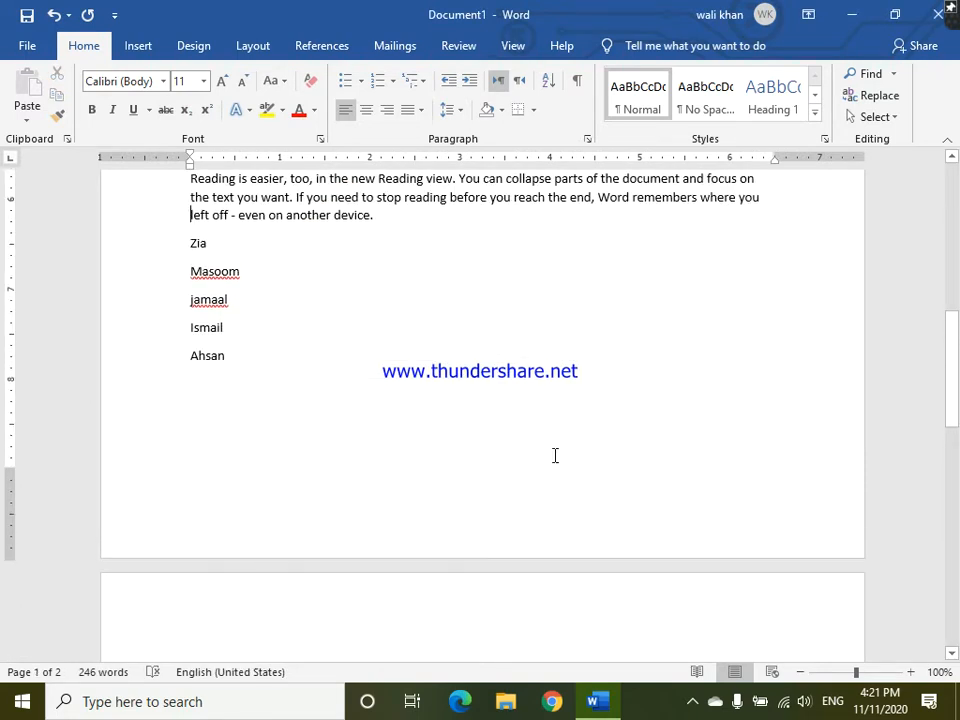
{"action": "key", "text": "Down"}
{"action": "key", "text": "Down"}
{"action": "key", "text": "Down"}
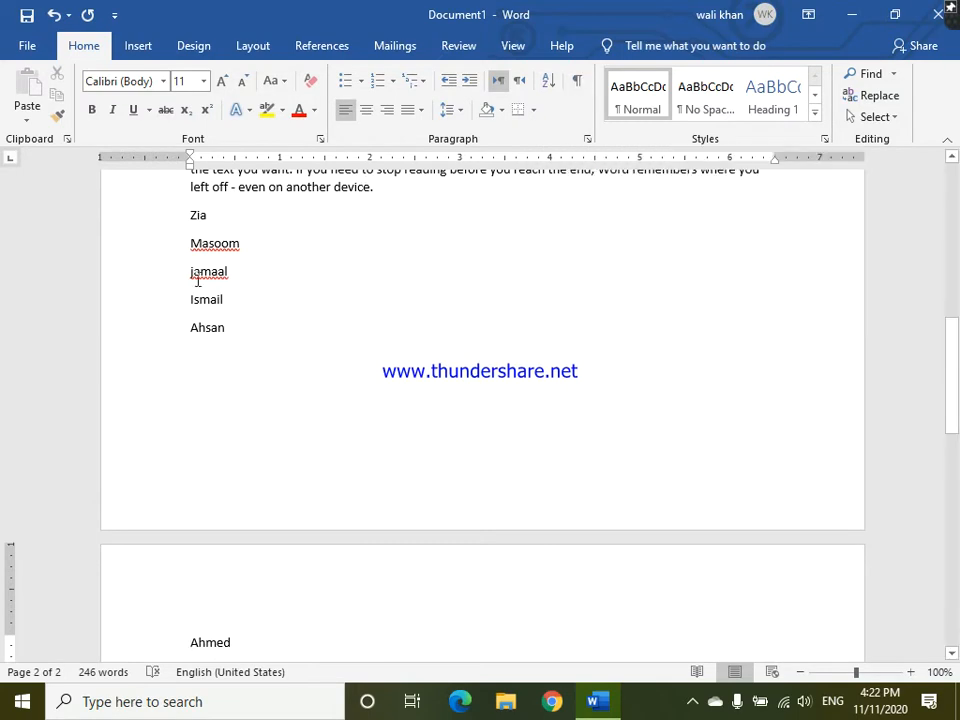
- Number the single name on the second page using the 1. 2. 3. format
{"action": "left_click", "coordinate": [392, 86]}
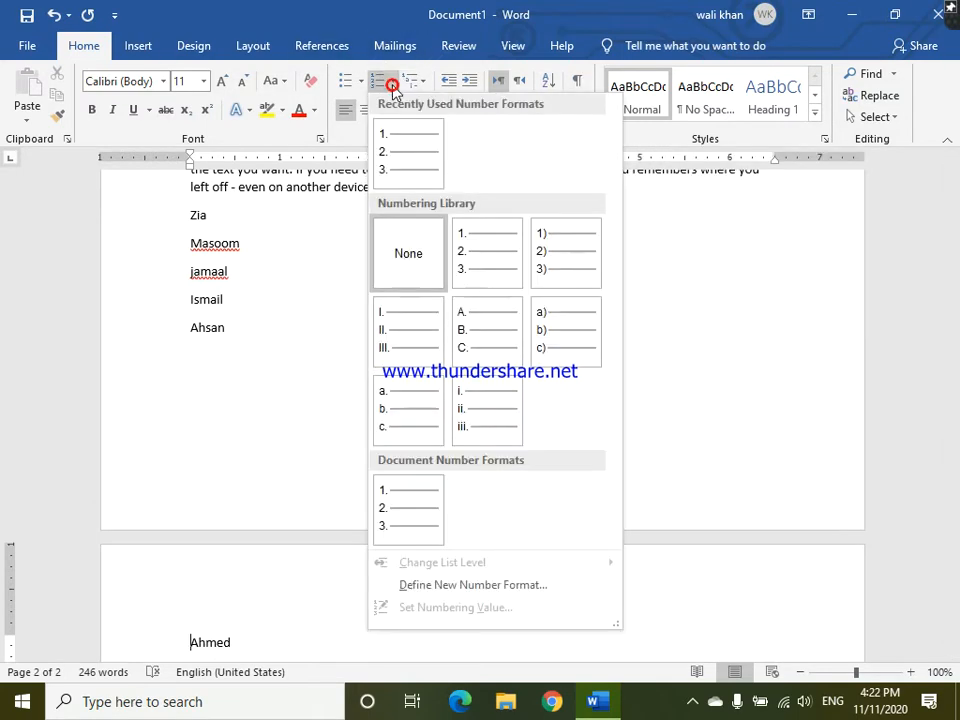
{"action": "left_click", "coordinate": [478, 276]}
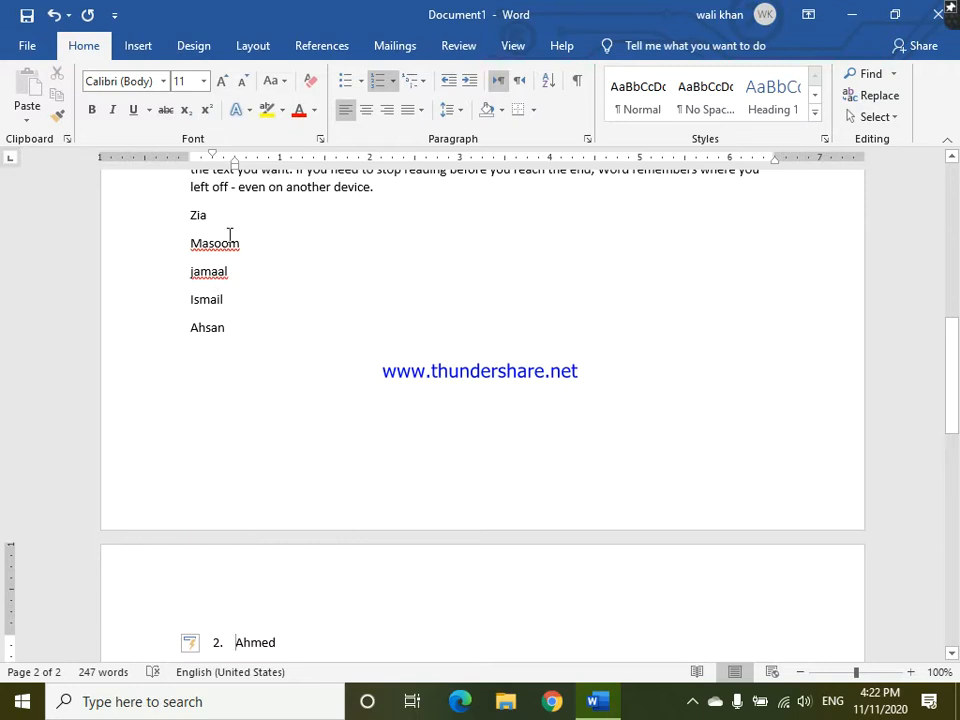
{"action": "left_click", "coordinate": [273, 498]}
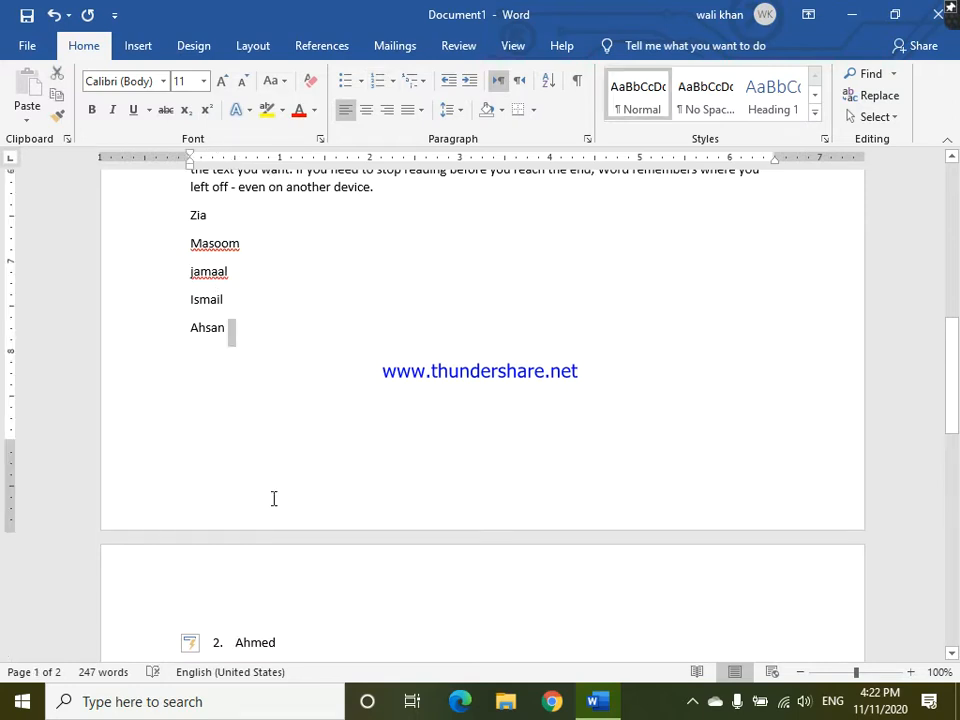
{"action": "key", "text": "shift+Up"}
{"action": "key", "text": "shift+Up"}
{"action": "key", "text": "shift+Up"}
{"action": "key", "text": "shift+Up"}
{"action": "key", "text": "shift+Home"}
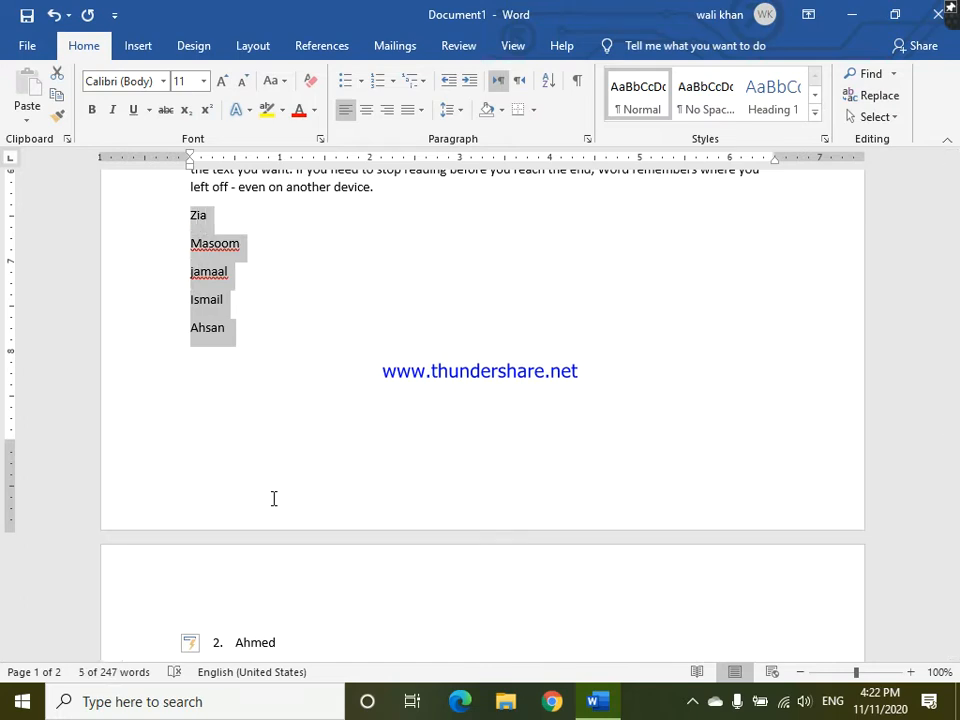
{"action": "key", "text": "Down"}
- Insert a page break before the first name in the list so the names start on a new page
{"action": "key", "text": "Up"}
{"action": "key", "text": "Up"}
{"action": "key", "text": "Up"}
{"action": "key", "text": "Up"}
{"action": "key", "text": "Up"}
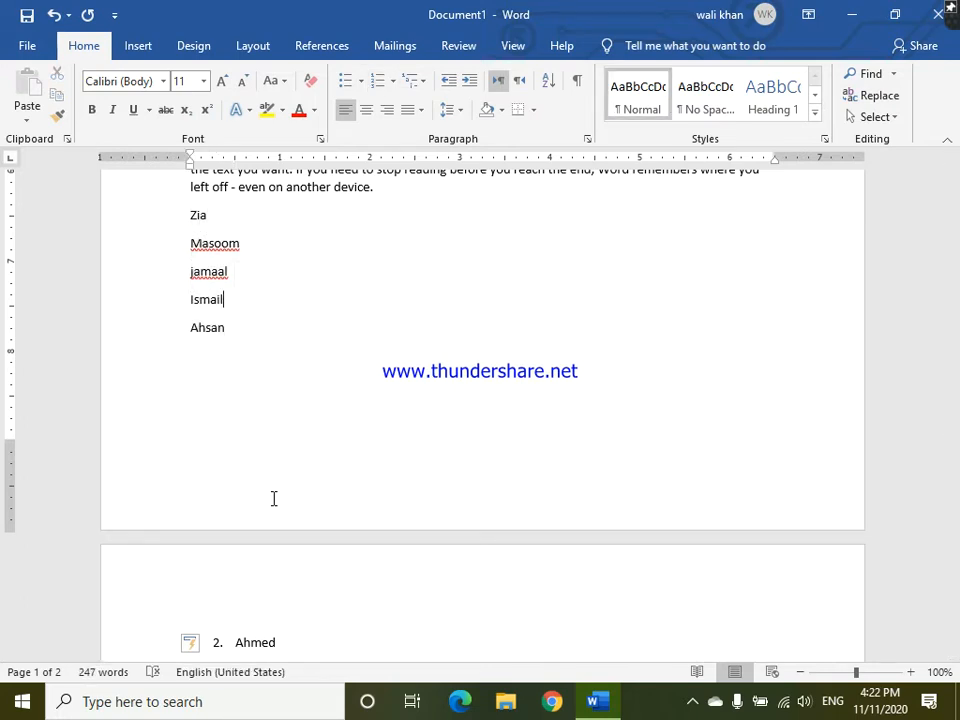
{"action": "key", "text": "Left"}
{"action": "key", "text": "Left"}
{"action": "key", "text": "Left"}
{"action": "key", "text": "ctrl+Return"}
{"action": "key", "text": "Down"}
{"action": "key", "text": "Down"}
{"action": "key", "text": "Down"}
{"action": "key", "text": "Down"}
{"action": "key", "text": "Down"}
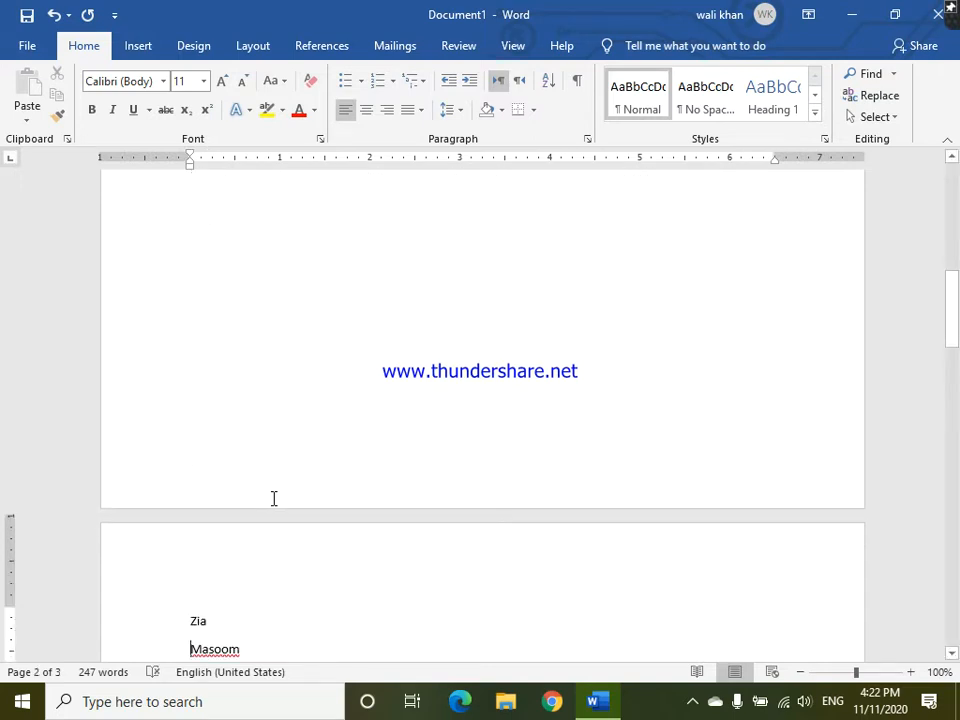
- Turn the five unnumbered names on the second page into a numbered list using the 1. 2. 3. format
{"action": "key", "text": "Up"}
{"action": "key", "text": "Up"}
{"action": "key", "text": "Up"}
{"action": "key", "text": "Up"}
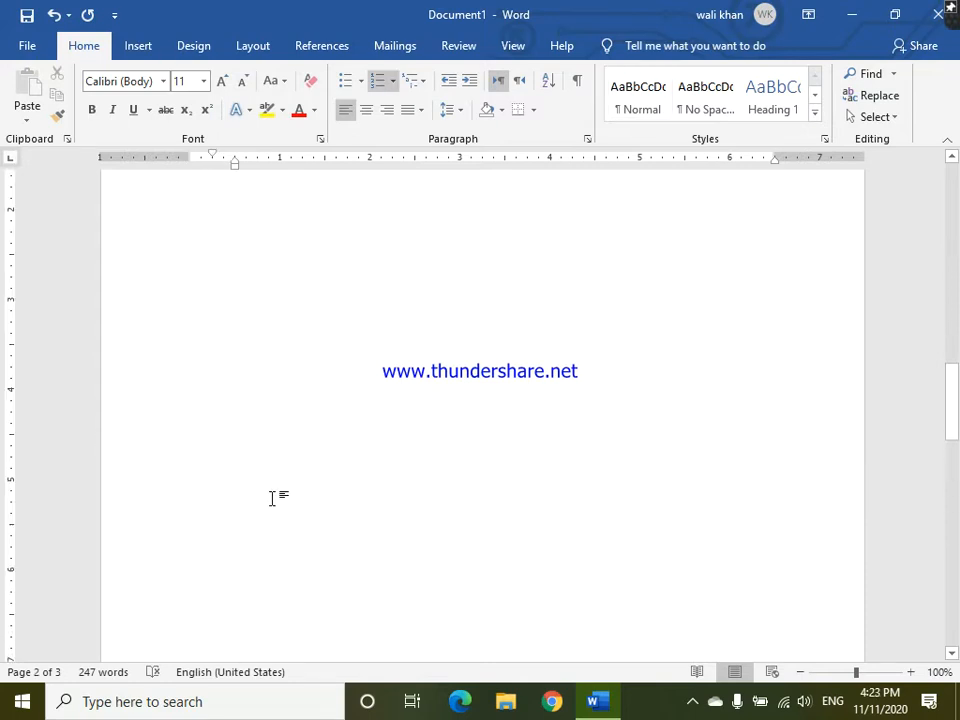
{"action": "scroll", "coordinate": [273, 498], "scroll_direction": "up", "scroll_amount": 5}
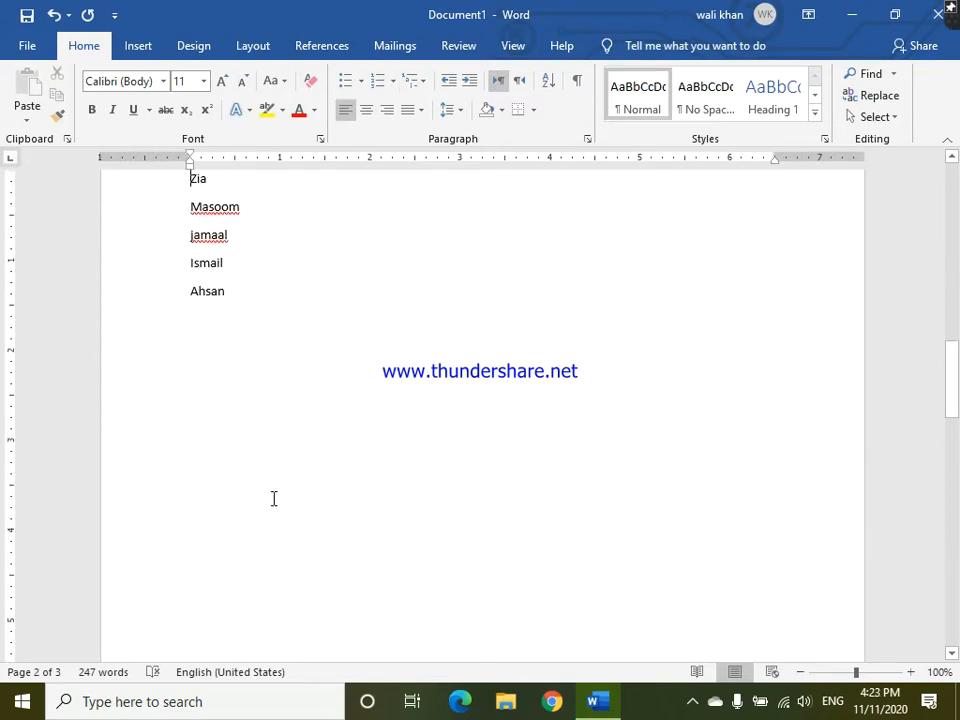
{"action": "key", "text": "Down"}
{"action": "key", "text": "Down"}
{"action": "key", "text": "Down"}
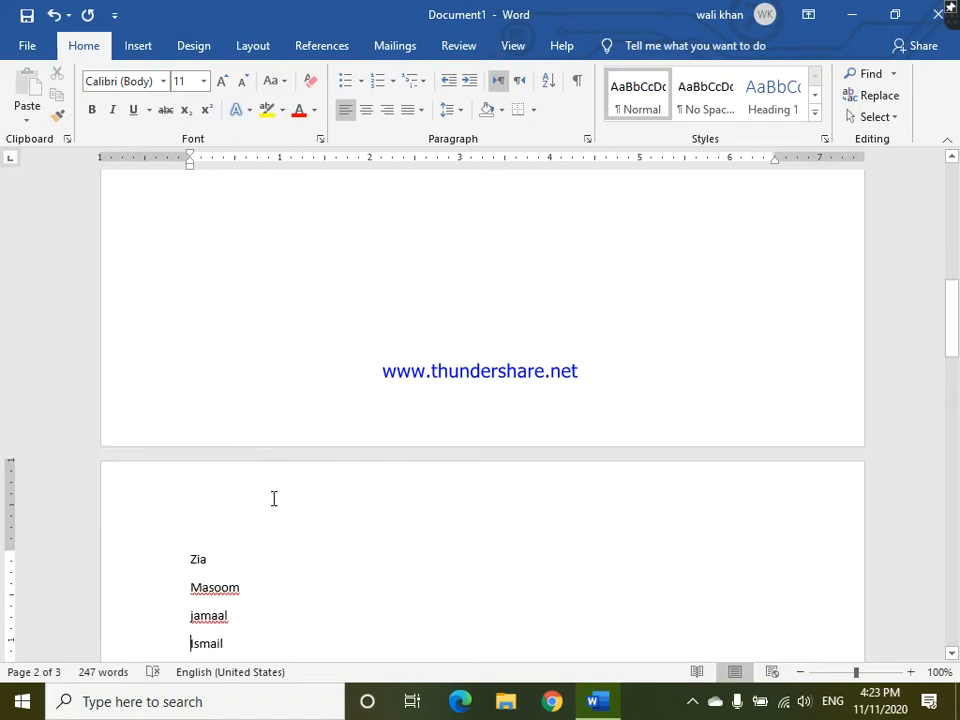
{"action": "key", "text": "Right"}
{"action": "key", "text": "Right"}
{"action": "key", "text": "Right"}
{"action": "key", "text": "Right"}
{"action": "key", "text": "Right"}
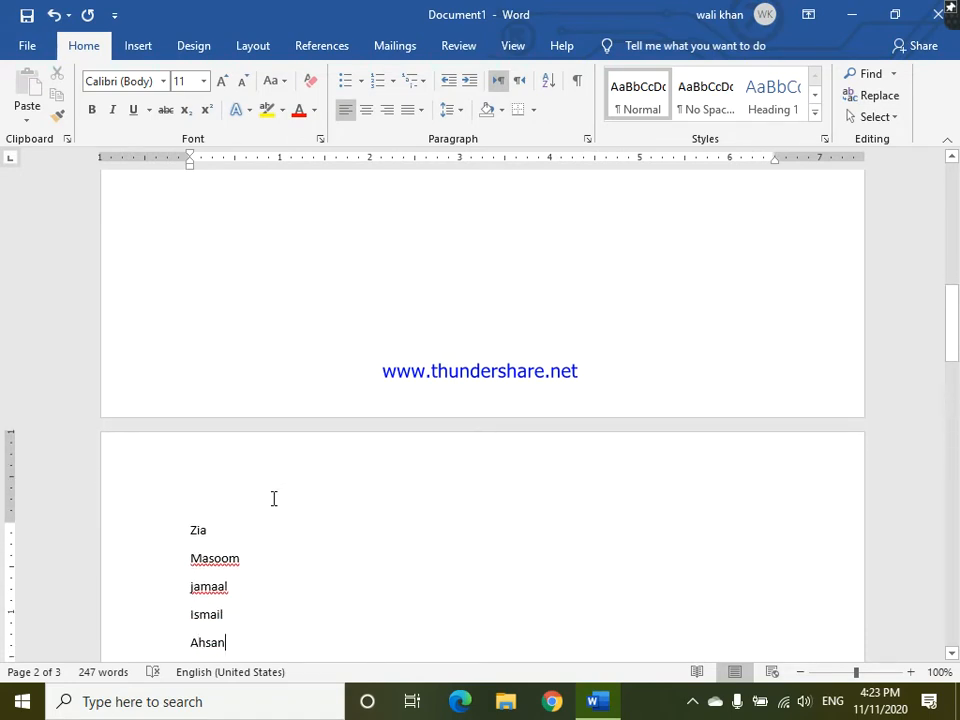
{"action": "key", "text": "shift+Home"}
{"action": "key", "text": "shift+Up"}
{"action": "key", "text": "shift+Up"}
{"action": "key", "text": "shift+Up"}
{"action": "key", "text": "shift+Up"}
{"action": "key", "text": "shift+Home"}
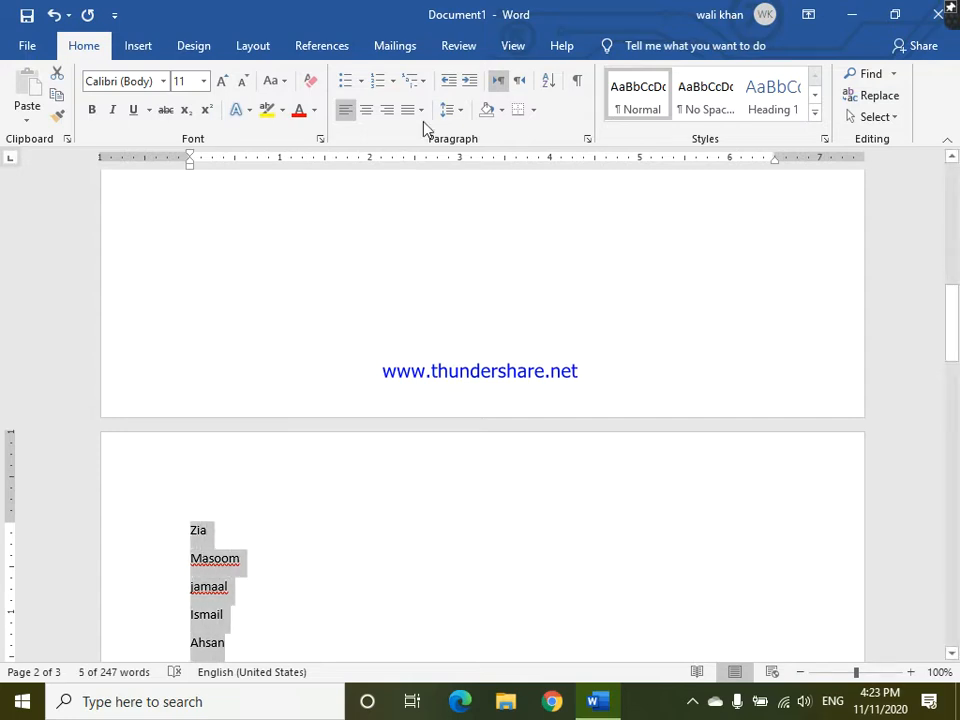
{"action": "left_click", "coordinate": [392, 80]}
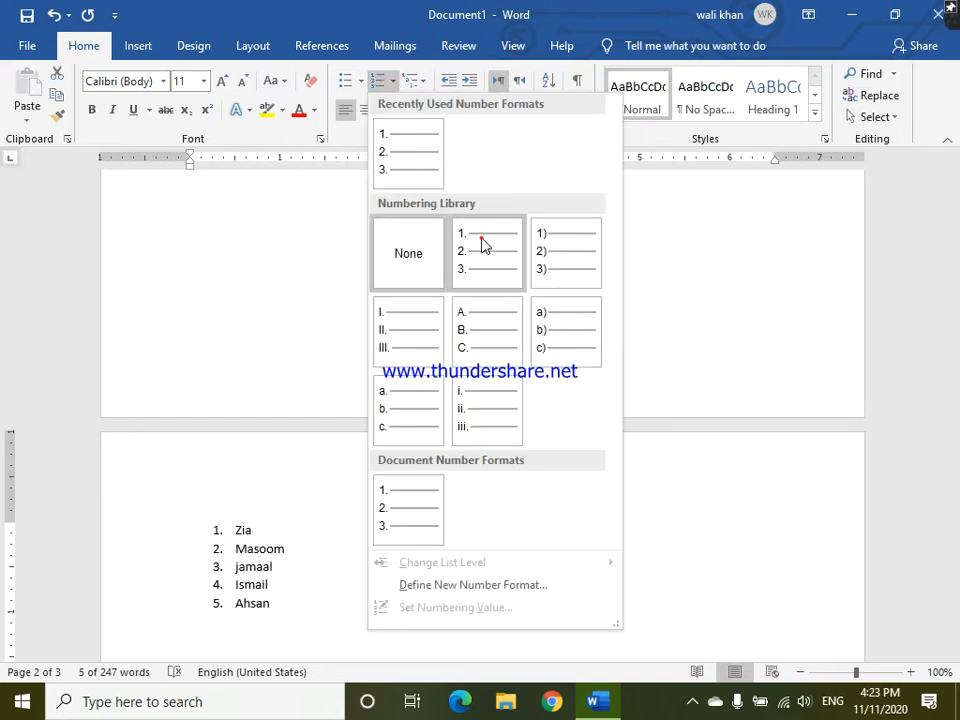
{"action": "left_click", "coordinate": [481, 244]}
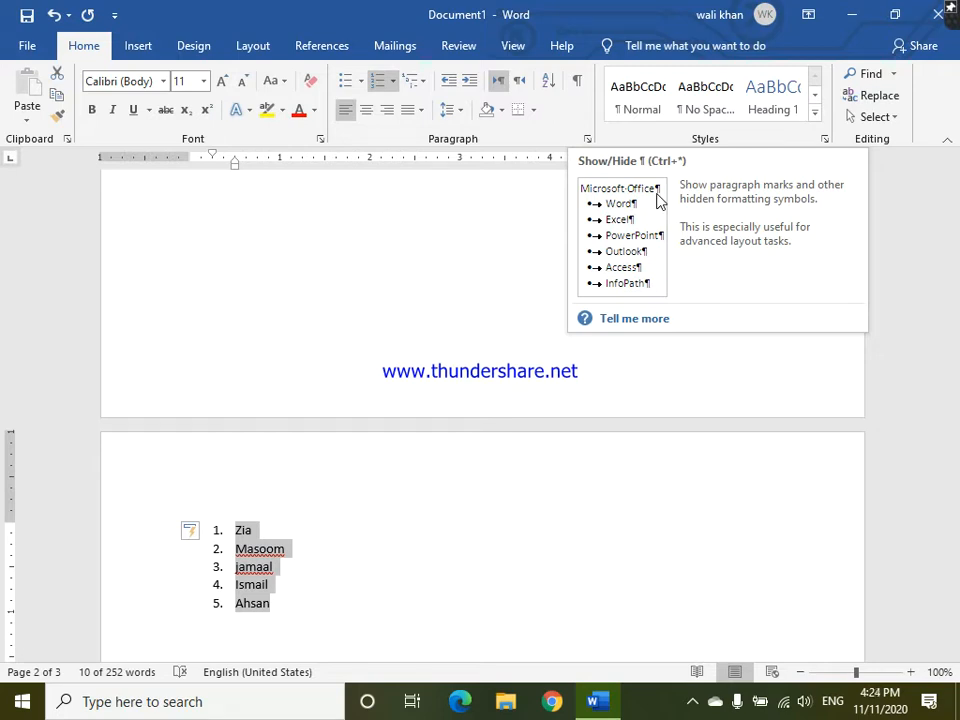
- Show paragraph marks and other hidden formatting symbols in the document
{"action": "left_click", "coordinate": [580, 80]}
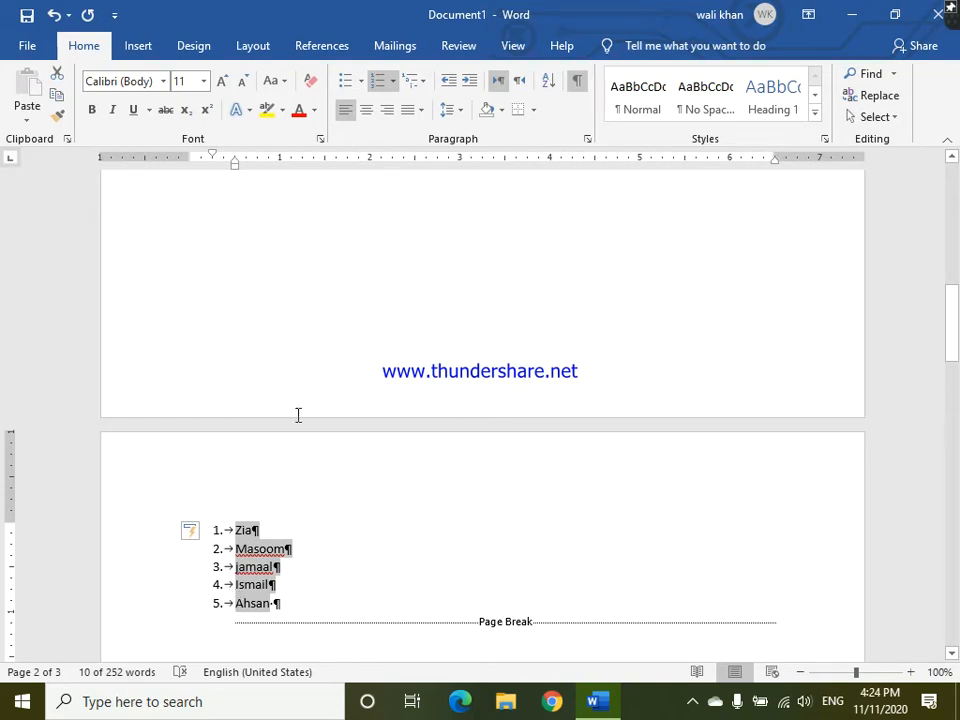
- Add trailing spaces and five empty paragraphs after the numbered paragraph ending "the different galleries." on the first page
{"action": "key", "text": "Up"}
{"action": "key", "text": "Up"}
{"action": "key", "text": "Up"}
{"action": "key", "text": "Up"}
{"action": "key", "text": "Up"}
{"action": "key", "text": "Up"}
{"action": "key", "text": "Up"}
{"action": "key", "text": "Up"}
{"action": "key", "text": "Up"}
{"action": "key", "text": "Up"}
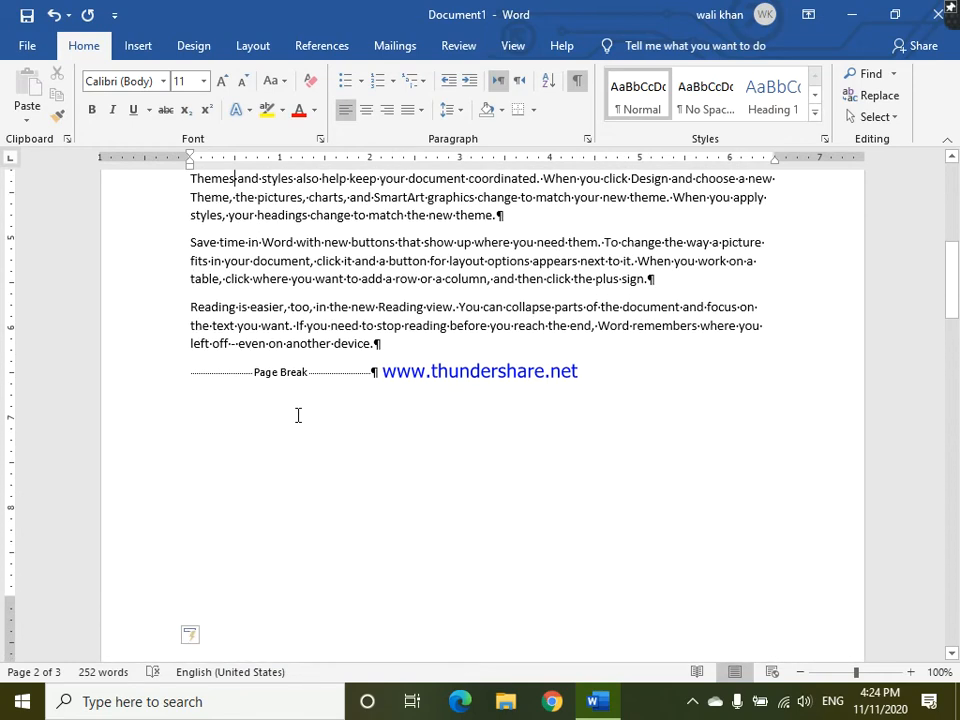
{"action": "key", "text": "Up"}
{"action": "key", "text": "Up"}
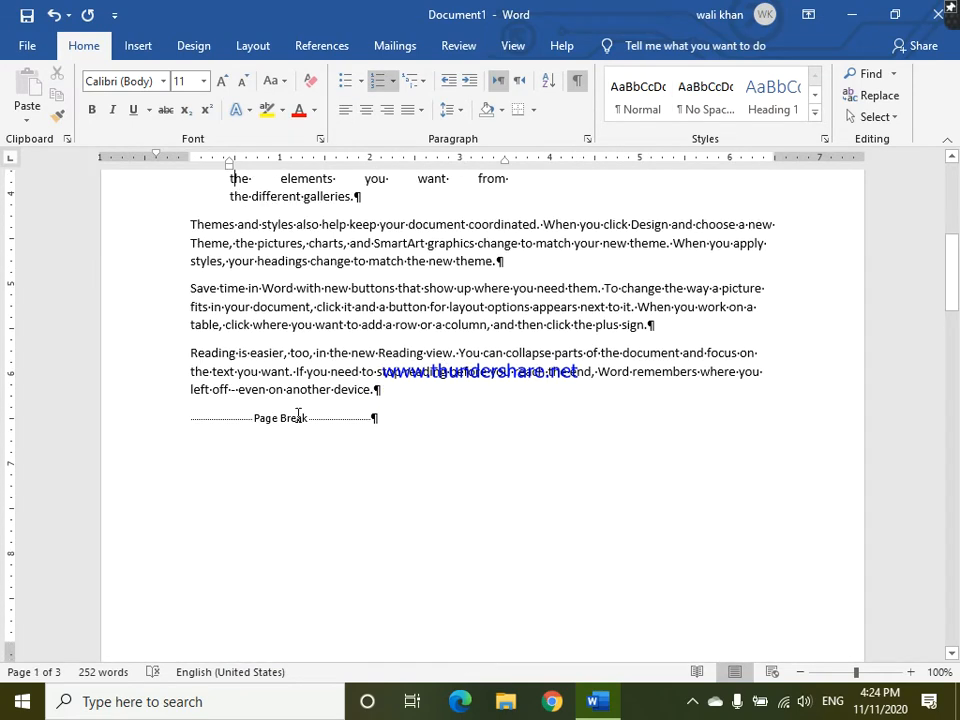
{"action": "key", "text": "Up"}
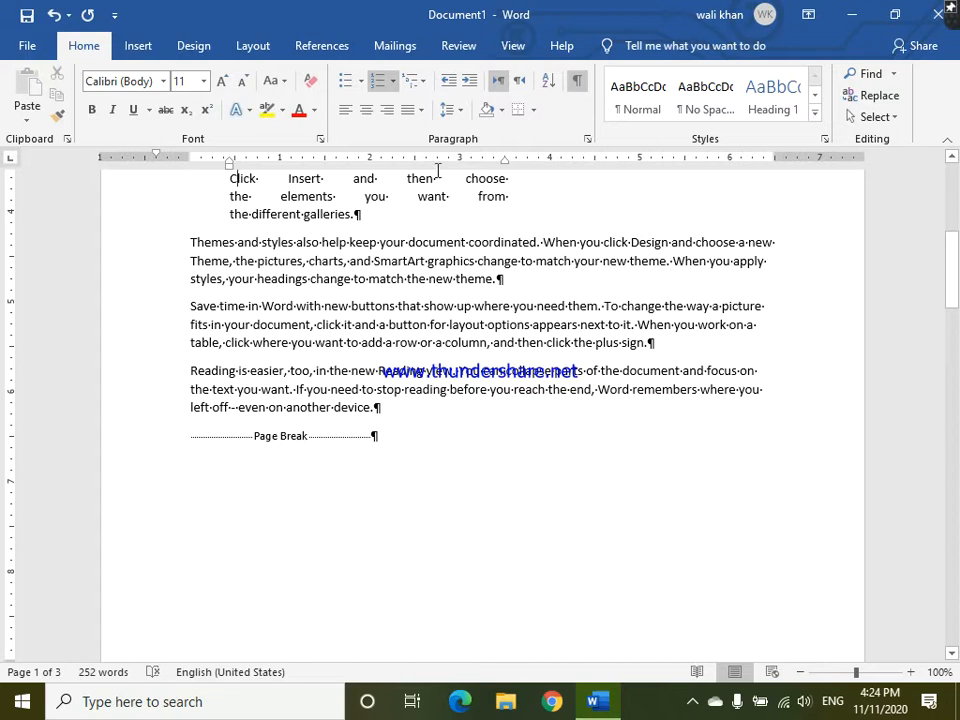
{"action": "left_click", "coordinate": [362, 214]}
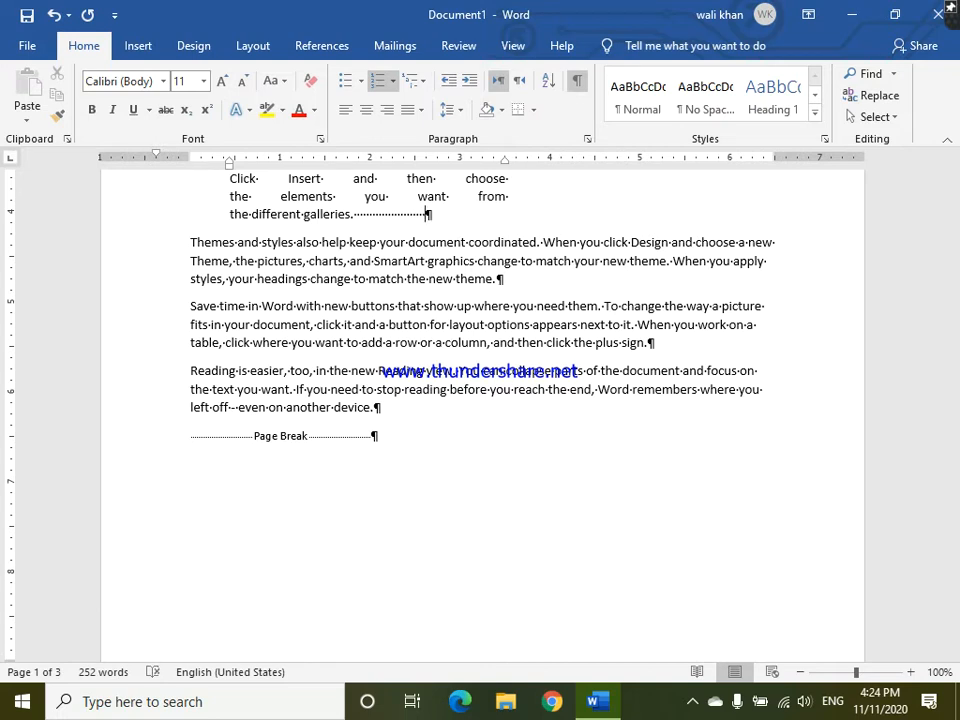
{"action": "key", "text": "Return"}
{"action": "key", "text": "Return"}
{"action": "key", "text": "Return"}
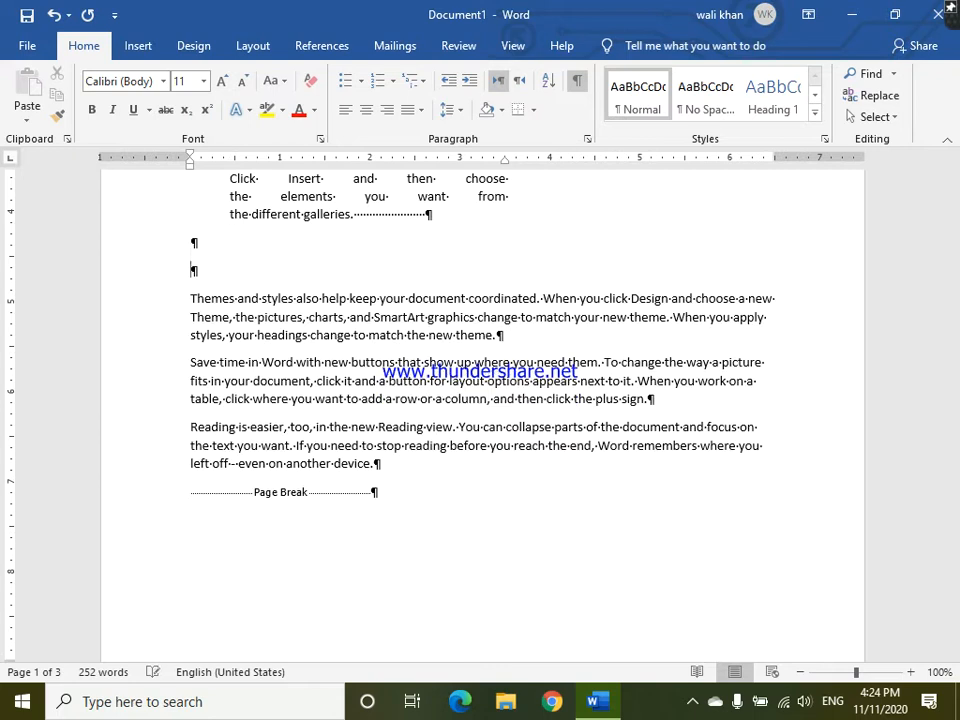
{"action": "key", "text": "Return"}
{"action": "key", "text": "Return"}
{"action": "key", "text": "Return"}
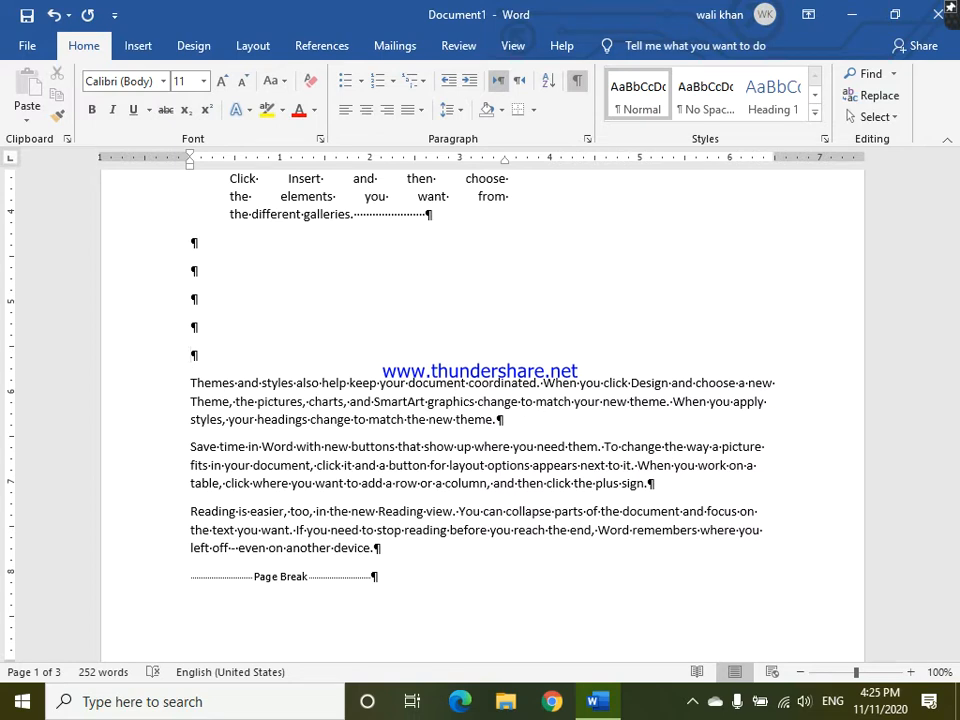
- Hide the formatting marks and delete the empty paragraphs and trailing spaces after the numbered paragraph
{"action": "left_click", "coordinate": [578, 82]}
{"action": "key", "text": "BackSpace"}
{"action": "key", "text": "BackSpace"}
{"action": "key", "text": "BackSpace"}
{"action": "key", "text": "BackSpace"}
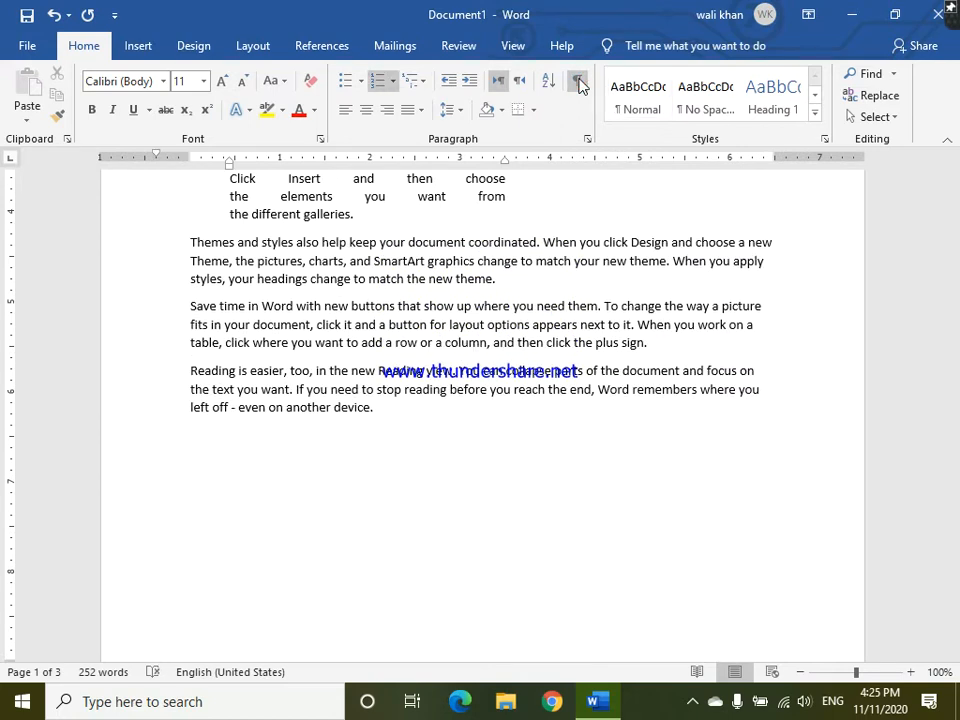
{"action": "key", "text": "BackSpace"}
{"action": "key", "text": "BackSpace"}
{"action": "key", "text": "BackSpace"}
{"action": "key", "text": "BackSpace"}
{"action": "key", "text": "BackSpace"}
{"action": "key", "text": "BackSpace"}
{"action": "key", "text": "BackSpace"}
{"action": "key", "text": "BackSpace"}
{"action": "key", "text": "BackSpace"}
{"action": "key", "text": "BackSpace"}
{"action": "key", "text": "BackSpace"}
{"action": "key", "text": "BackSpace"}
{"action": "key", "text": "BackSpace"}
{"action": "key", "text": "BackSpace"}
{"action": "key", "text": "BackSpace"}
{"action": "key", "text": "BackSpace"}
{"action": "key", "text": "BackSpace"}
{"action": "key", "text": "BackSpace"}
{"action": "key", "text": "BackSpace"}
{"action": "key", "text": "BackSpace"}
{"action": "key", "text": "BackSpace"}
{"action": "key", "text": "BackSpace"}
{"action": "key", "text": "BackSpace"}
{"action": "key", "text": "BackSpace"}
{"action": "key", "text": "BackSpace"}
{"action": "key", "text": "BackSpace"}
{"action": "key", "text": "BackSpace"}
{"action": "key", "text": "BackSpace"}
{"action": "key", "text": "BackSpace"}
- Replace the entire document content with four paragraphs of sample text generated by =rand(4)
{"action": "key", "text": "ctrl+a"}
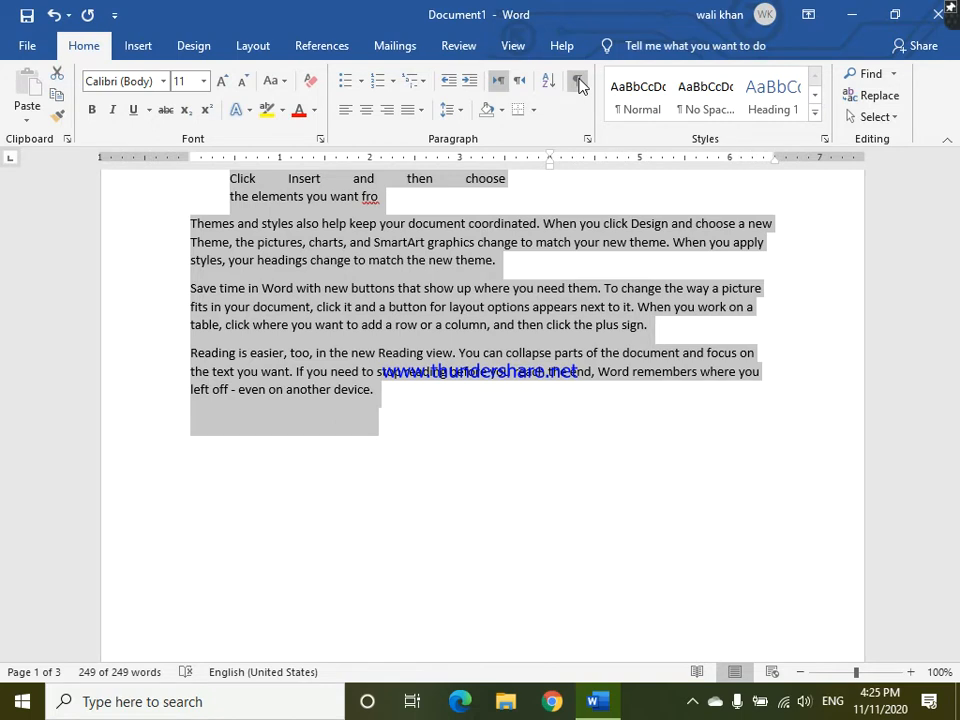
{"action": "key", "text": "BackSpace"}
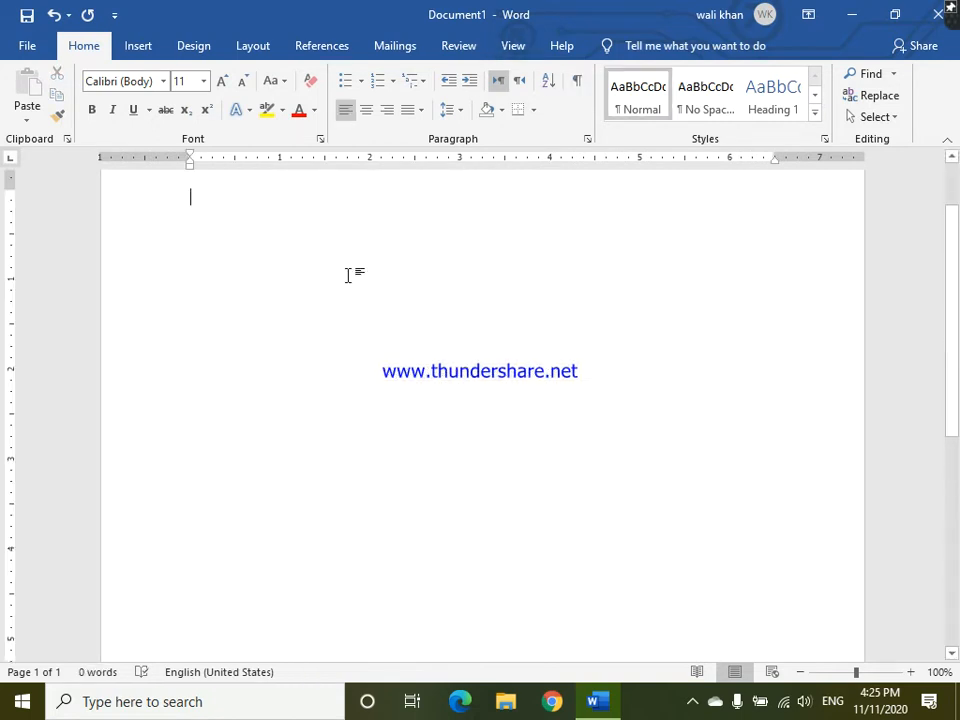
{"action": "type", "text": "="}
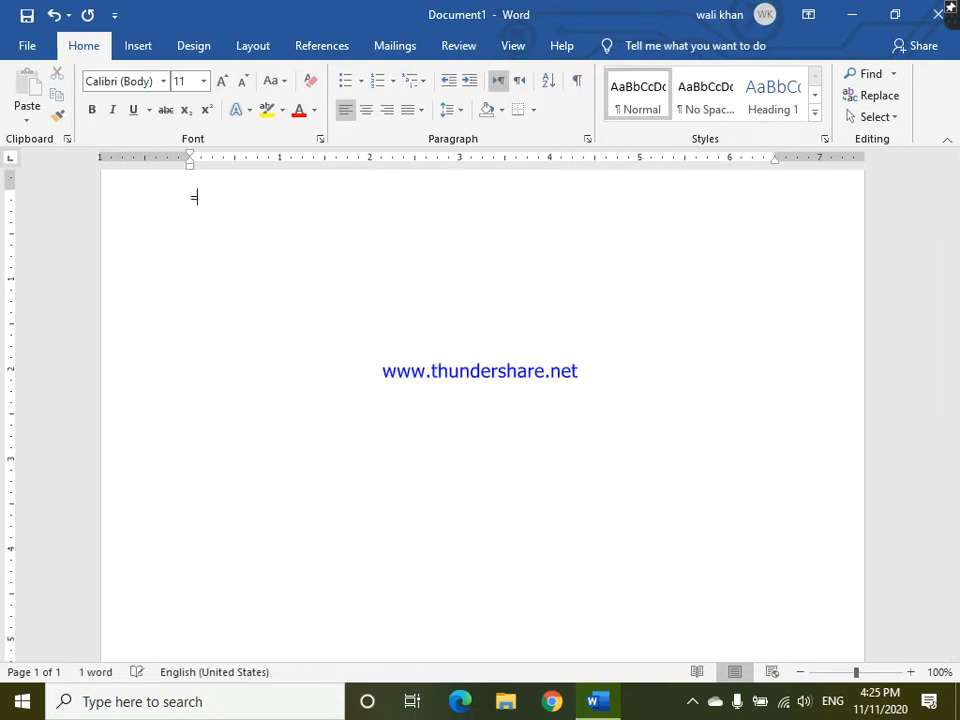
{"action": "type", "text": "rand(4)"}
{"action": "key", "text": "Return"}
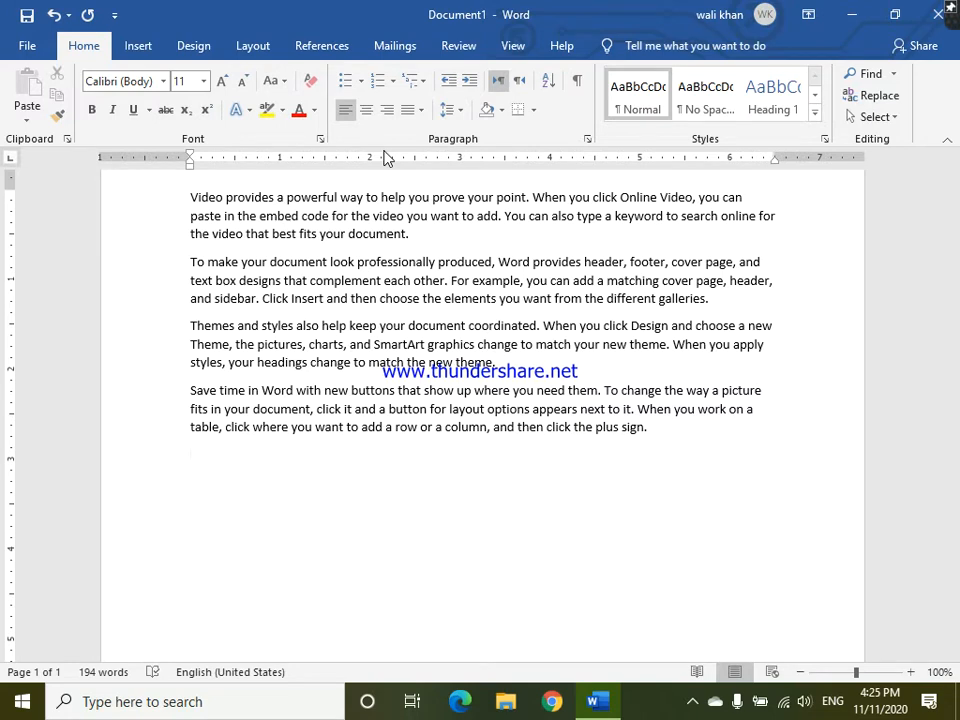
- Insert a new line above the first paragraph and enter the title "My Introduction"
{"action": "left_click", "coordinate": [816, 113]}
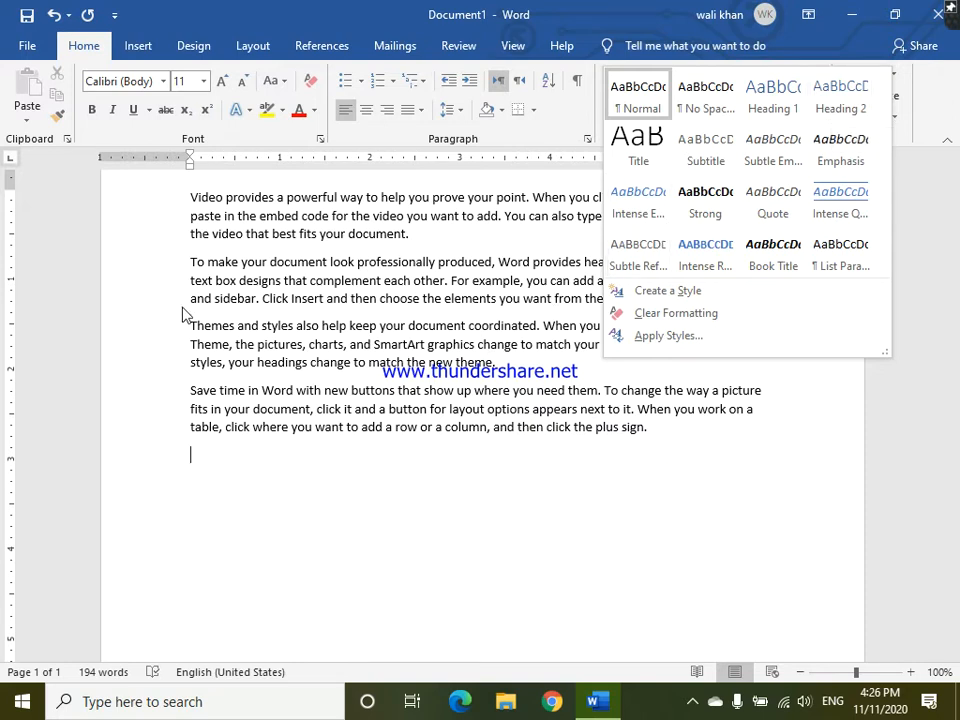
{"action": "left_click", "coordinate": [192, 199]}
{"action": "double_click", "coordinate": [192, 199]}
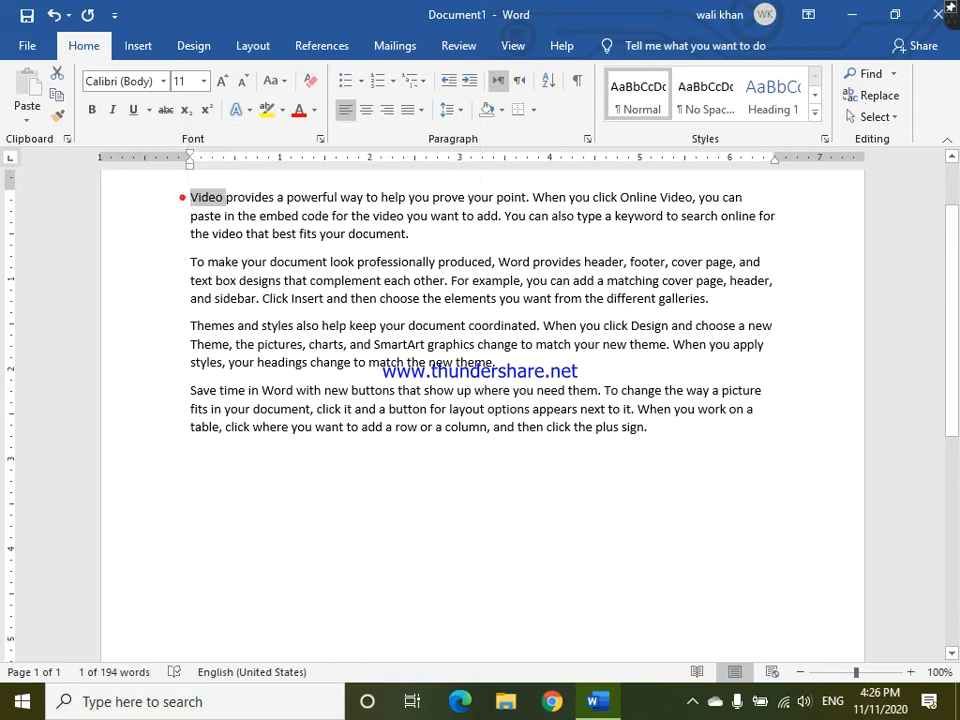
{"action": "left_click", "coordinate": [184, 200]}
{"action": "key", "text": "Return"}
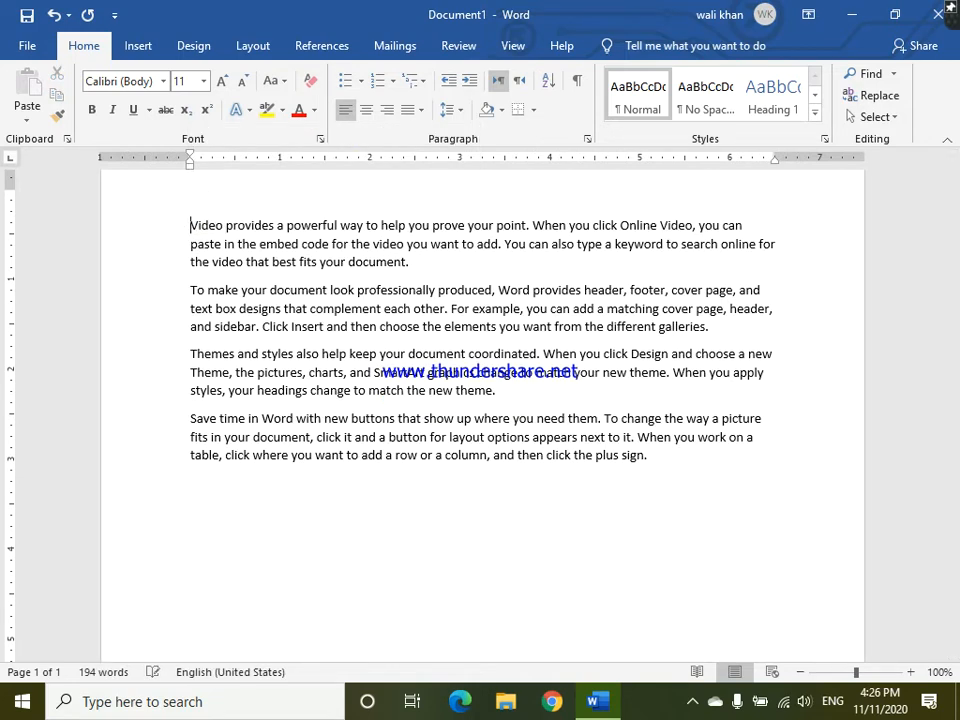
{"action": "key", "text": "Up"}
{"action": "type", "text": "My Introduction"}
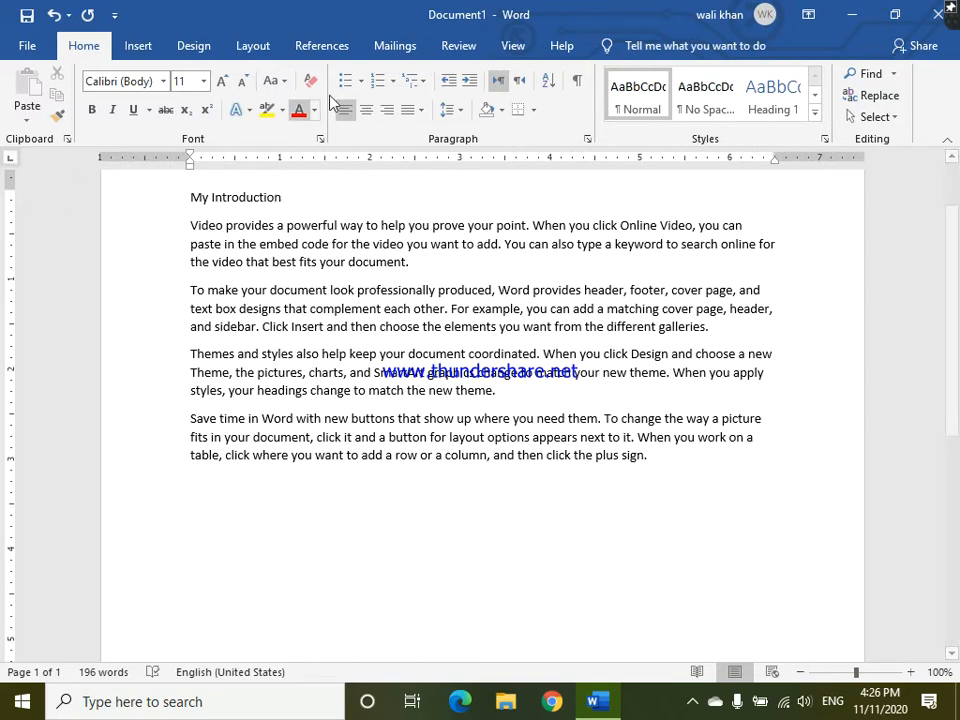
- Center the "My Introduction" title and enlarge its font size to 18
{"action": "left_click", "coordinate": [365, 114]}
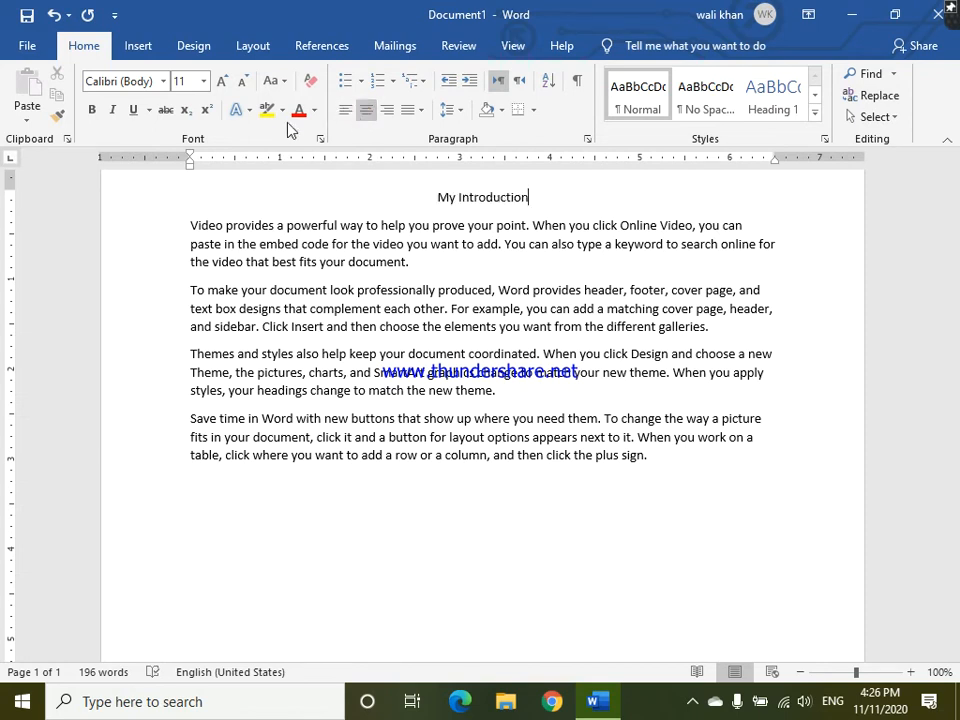
{"action": "left_click", "coordinate": [221, 82]}
{"action": "left_click", "coordinate": [221, 82]}
{"action": "left_click", "coordinate": [221, 82]}
{"action": "left_click", "coordinate": [221, 82]}
{"action": "left_click", "coordinate": [221, 82]}
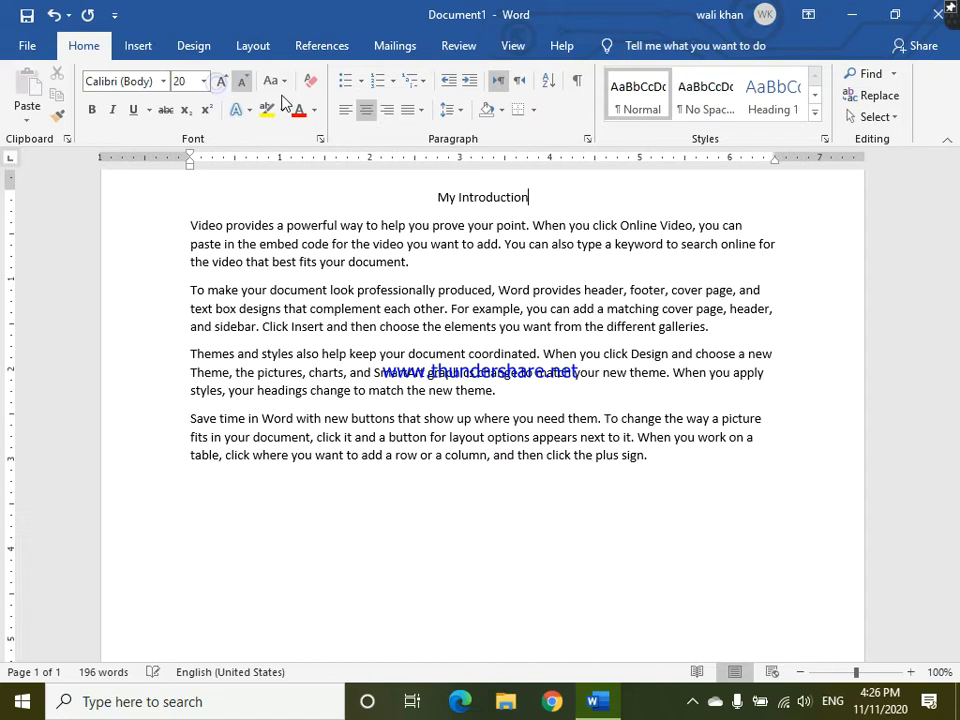
{"action": "key", "text": "shift+Left"}
{"action": "key", "text": "shift+Left"}
{"action": "key", "text": "shift+Left"}
{"action": "key", "text": "shift+Left"}
{"action": "key", "text": "shift+Left"}
{"action": "key", "text": "shift+Left"}
{"action": "key", "text": "shift+Left"}
{"action": "key", "text": "shift+Left"}
{"action": "key", "text": "shift+Left"}
{"action": "triple_click", "coordinate": [522, 196]}
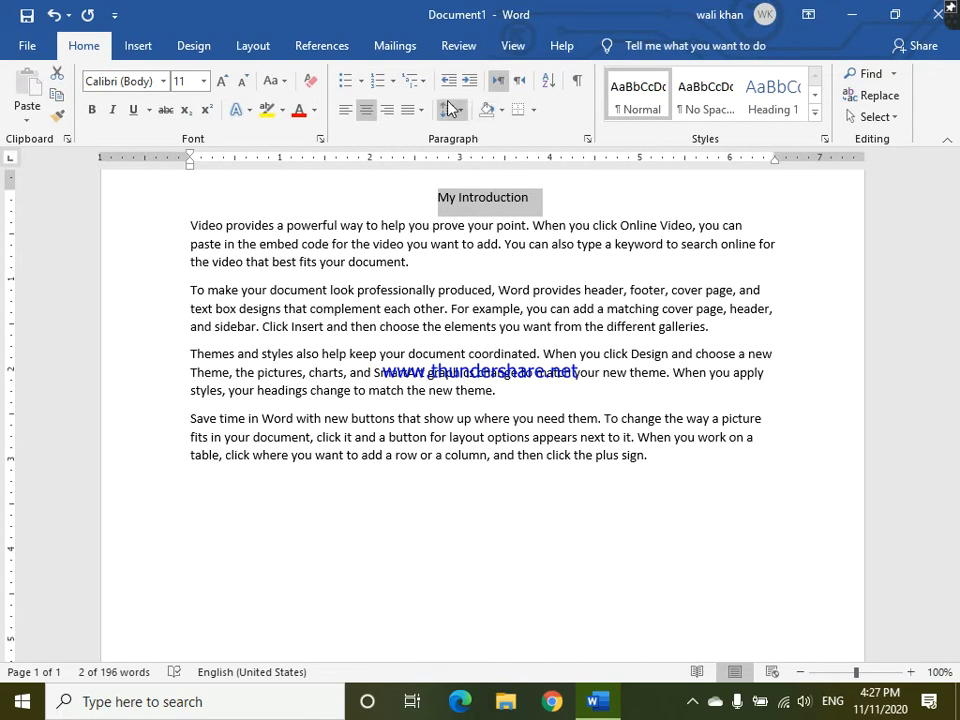
{"action": "left_click", "coordinate": [222, 82]}
{"action": "left_click", "coordinate": [222, 82]}
{"action": "left_click", "coordinate": [222, 82]}
{"action": "left_click", "coordinate": [222, 82]}
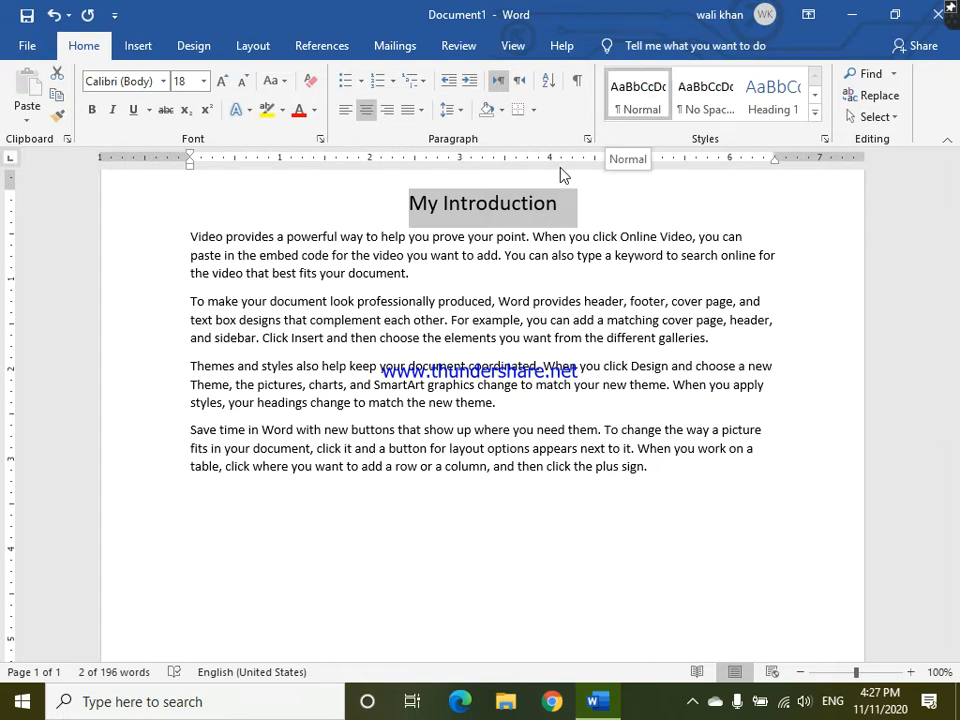
- Apply the Heading 1 style to the "My Introduction" title
{"action": "left_click", "coordinate": [640, 97]}
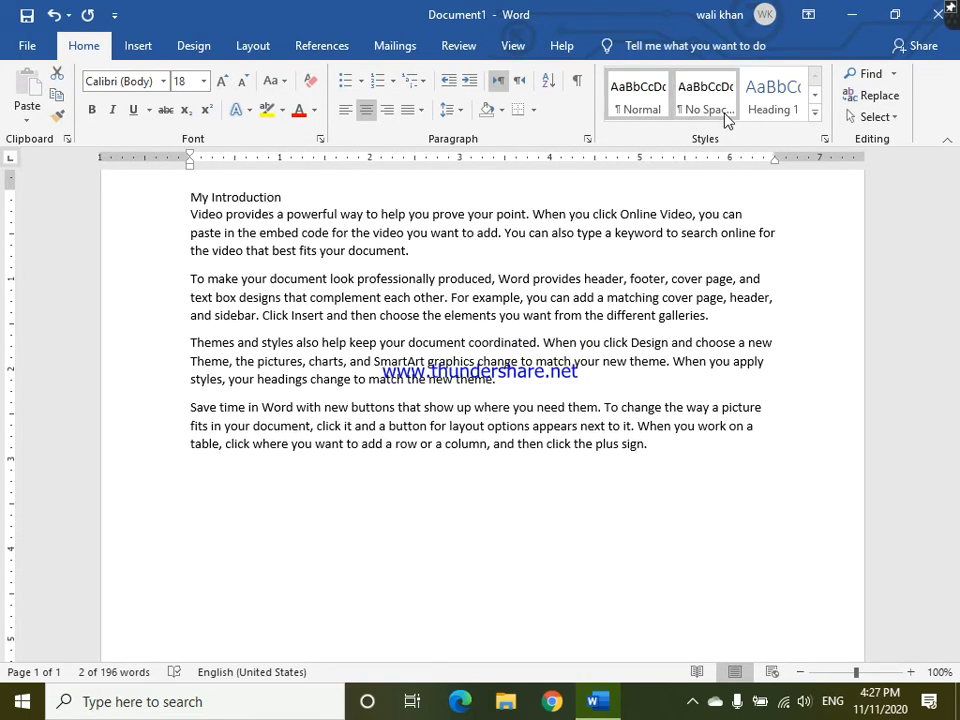
{"action": "left_click", "coordinate": [813, 114]}
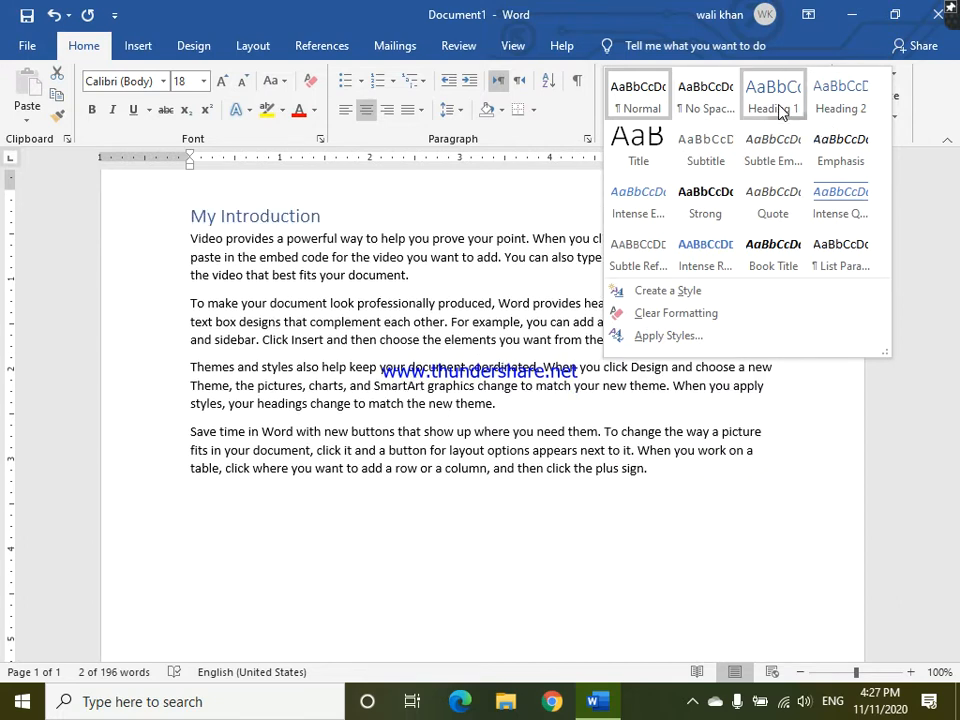
{"action": "left_click", "coordinate": [780, 105]}
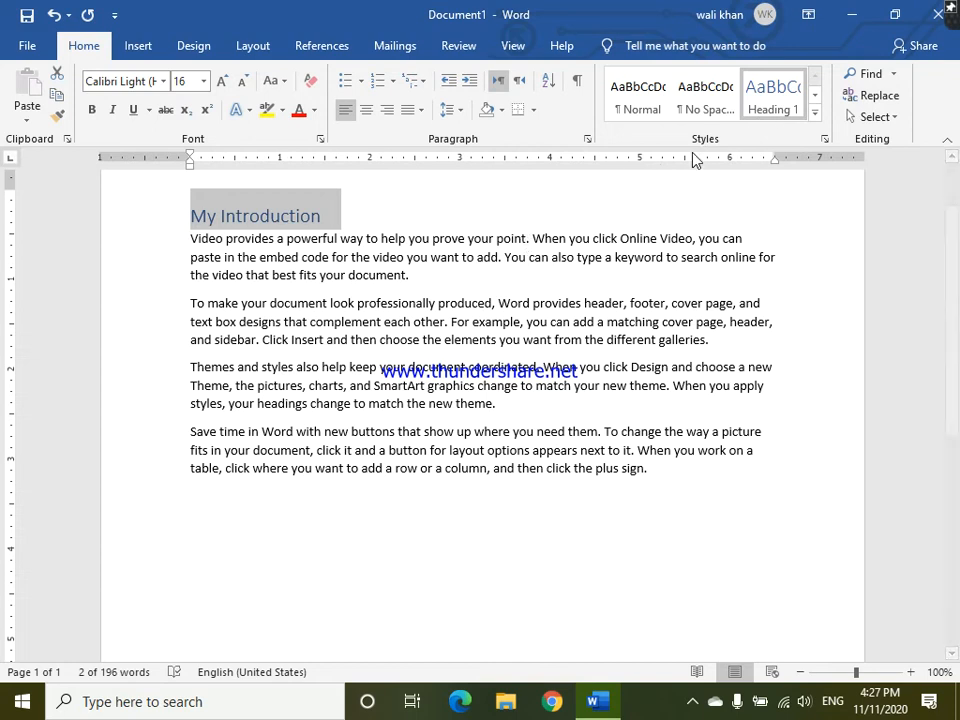
{"action": "mouse_move", "coordinate": [183, 222]}
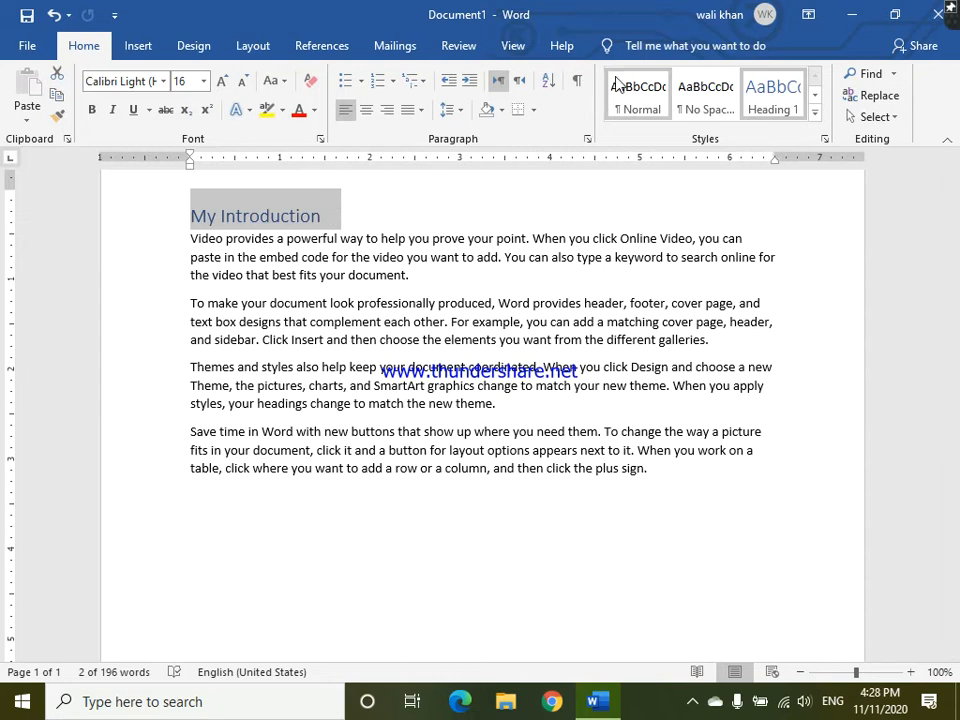
{"action": "left_click", "coordinate": [772, 95]}
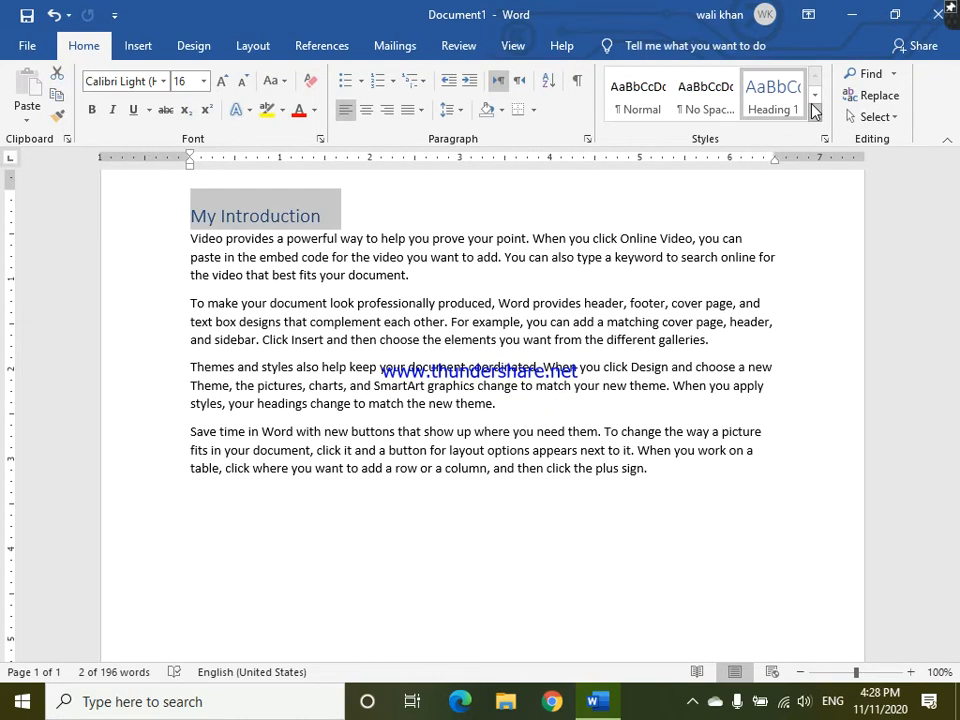
{"action": "left_click", "coordinate": [815, 112]}
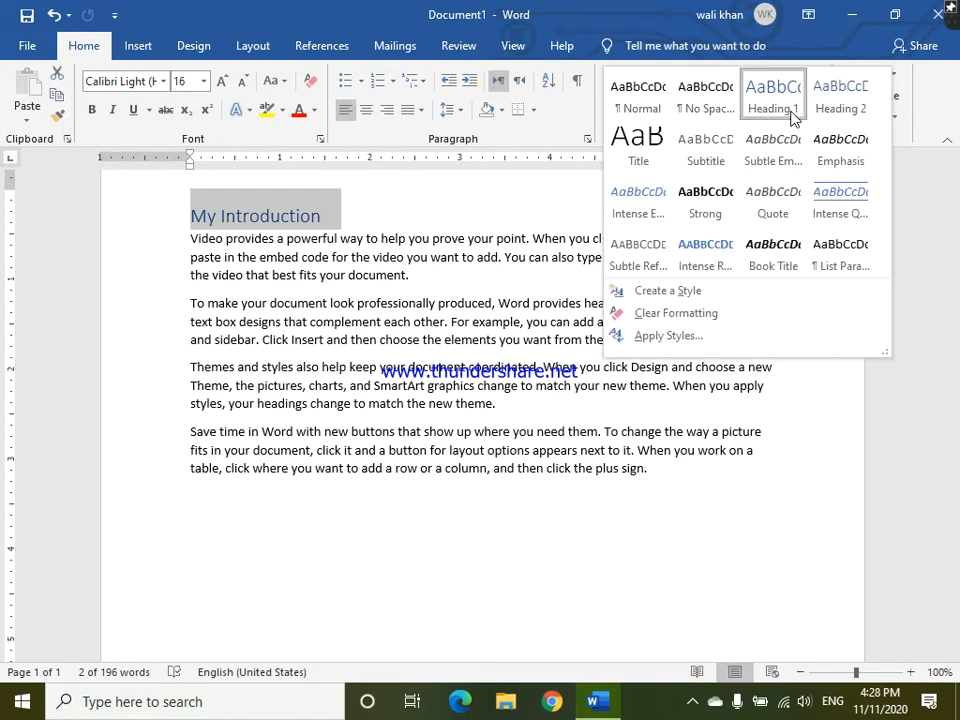
{"action": "left_click", "coordinate": [543, 204]}
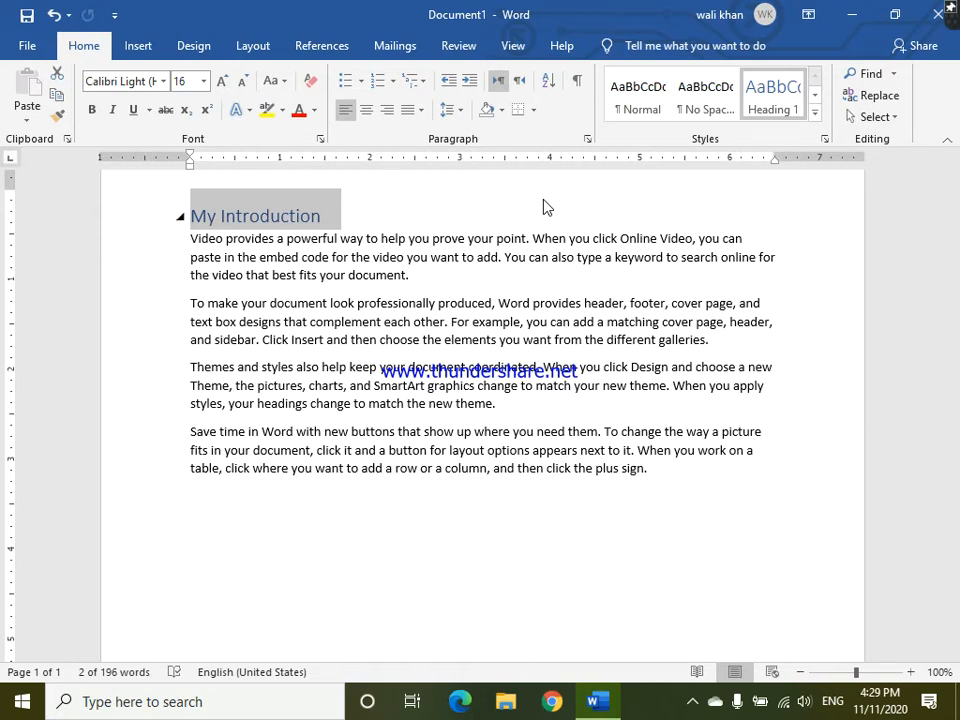
- Apply the Strong style and the List Paragraph style to the "My Introduction" title
{"action": "left_click", "coordinate": [814, 116]}
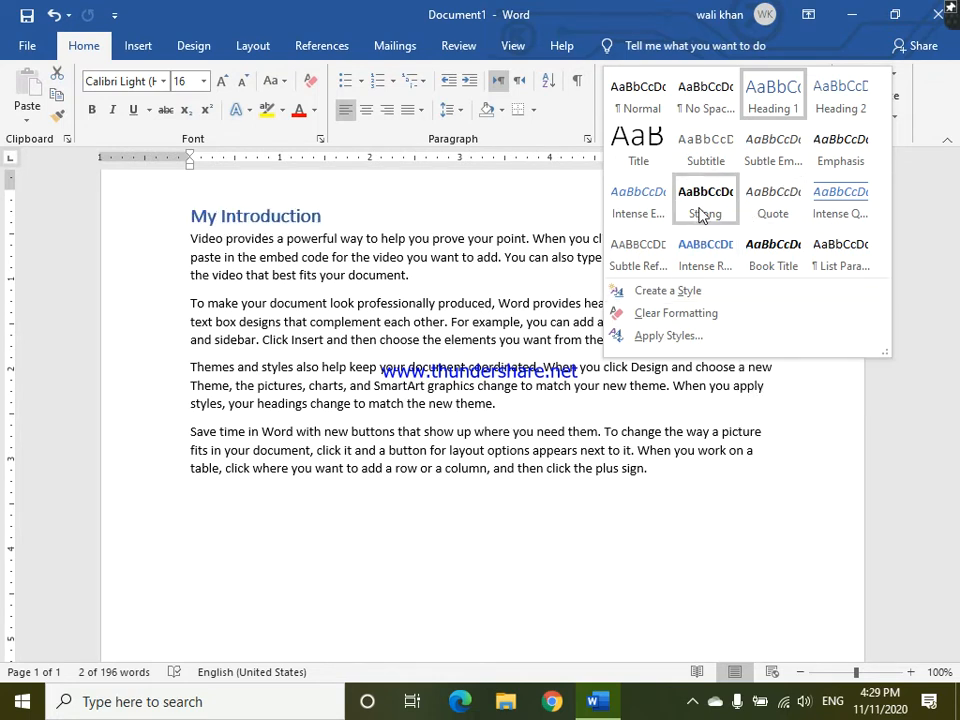
{"action": "left_click", "coordinate": [699, 210]}
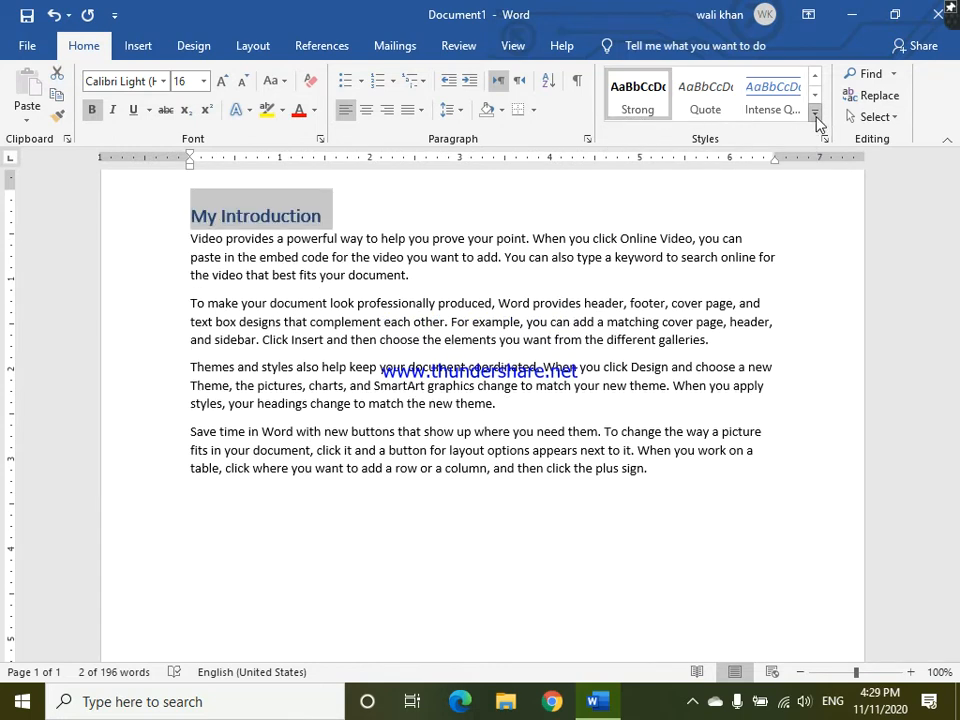
{"action": "left_click", "coordinate": [814, 115]}
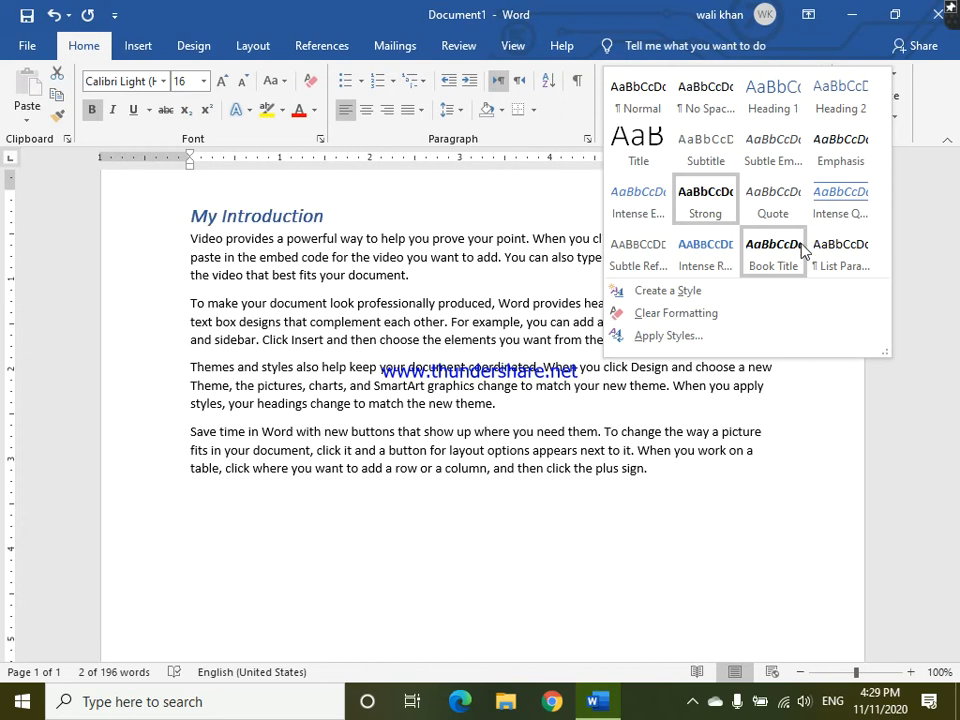
{"action": "left_click", "coordinate": [843, 255]}
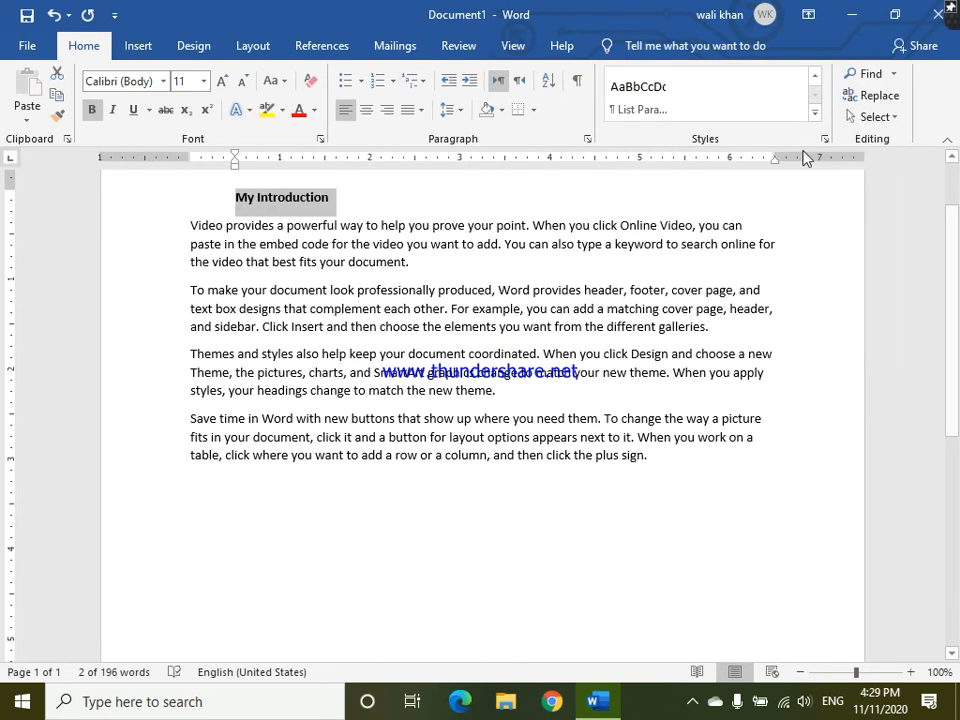
- Create a new style named "cec" from the title's formatting and display it in the style gallery
{"action": "left_click", "coordinate": [816, 116]}
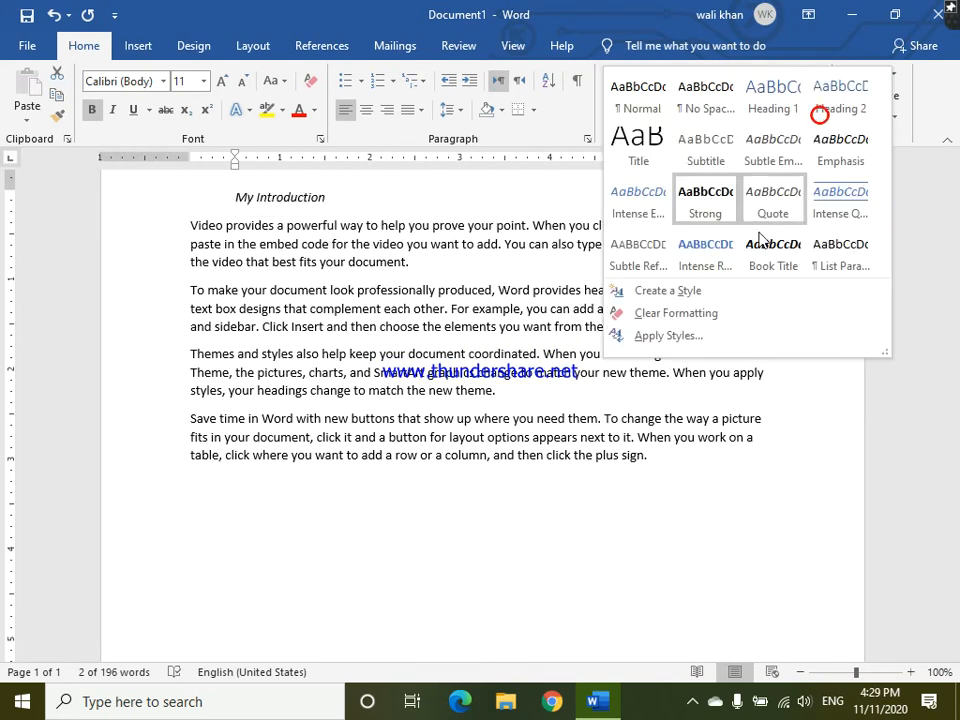
{"action": "left_click", "coordinate": [699, 292]}
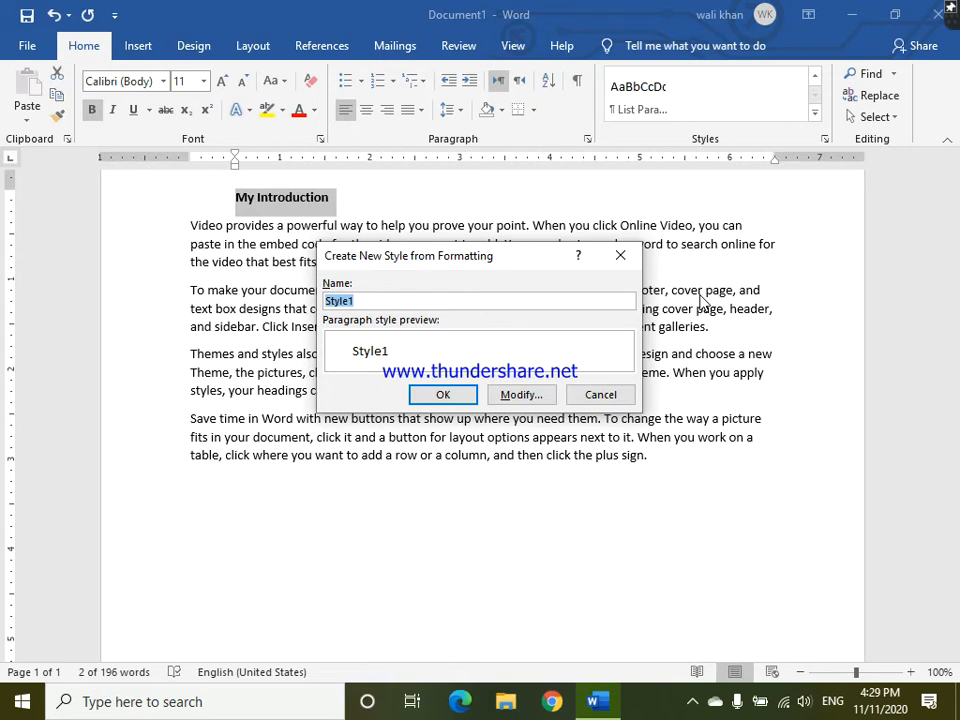
{"action": "key", "text": "BackSpace"}
{"action": "type", "text": "cec"}
{"action": "left_click", "coordinate": [460, 397]}
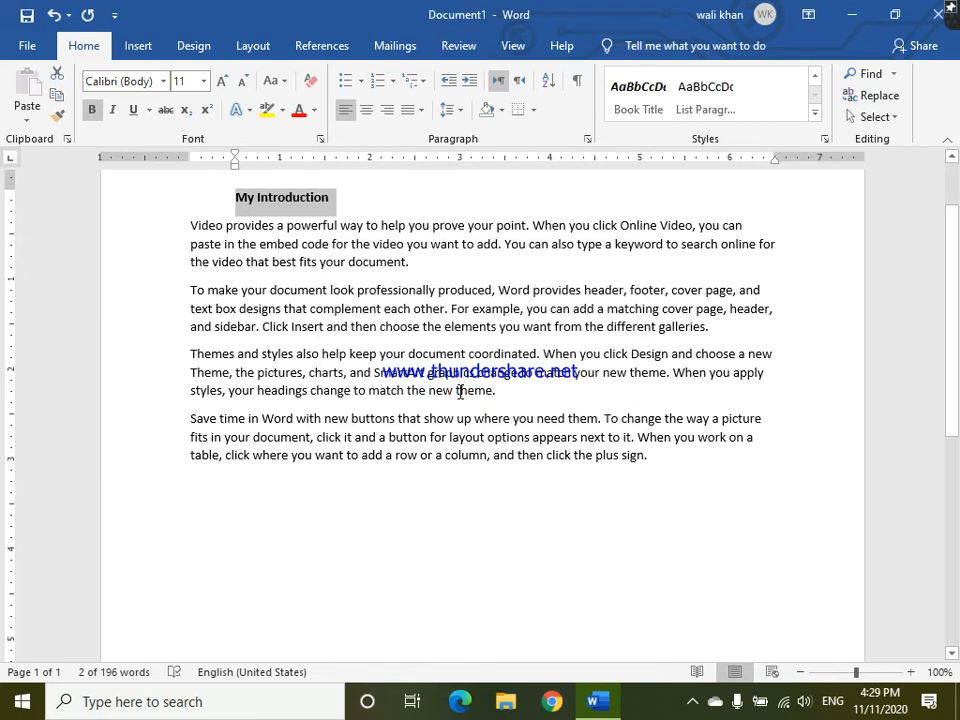
{"action": "left_click", "coordinate": [814, 114]}
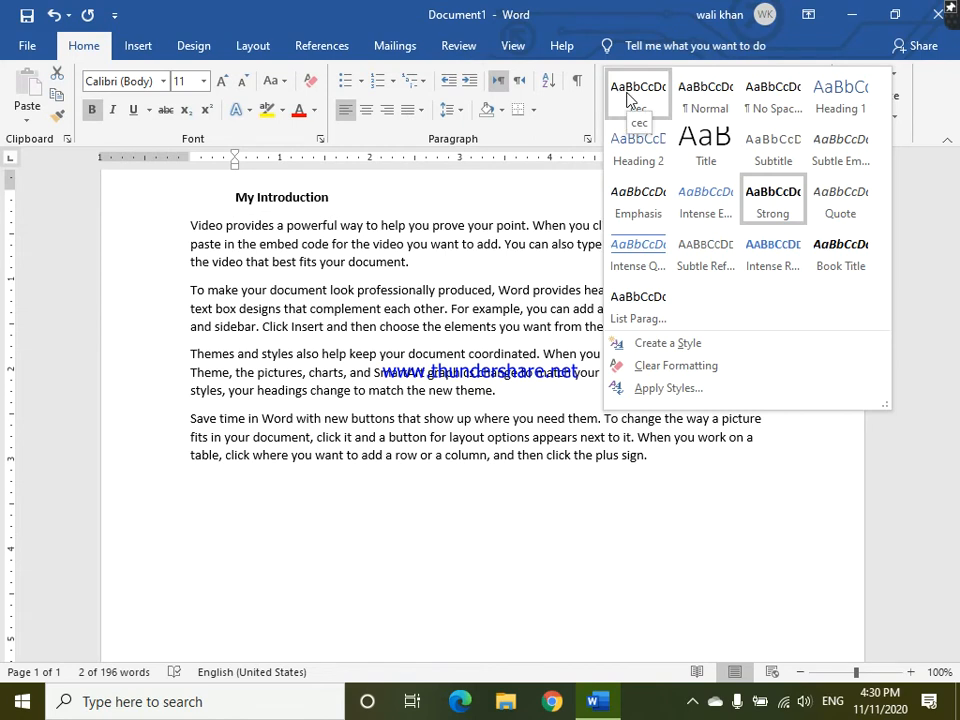
- Format the "My Introduction" title in red with italic, underline and strikethrough
{"action": "left_click", "coordinate": [293, 207]}
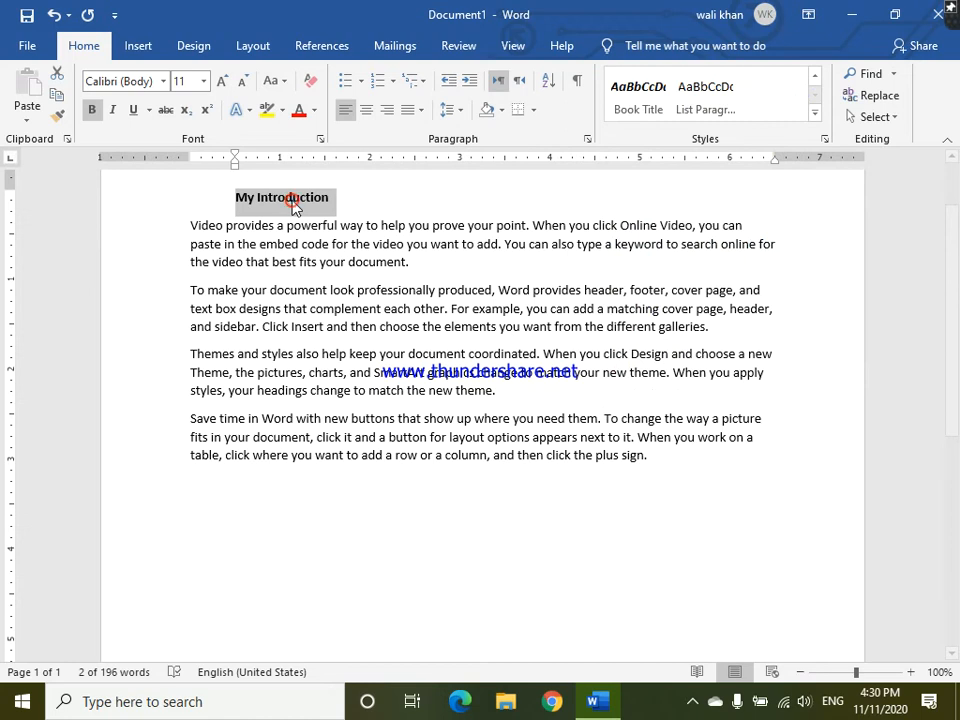
{"action": "left_click", "coordinate": [300, 115]}
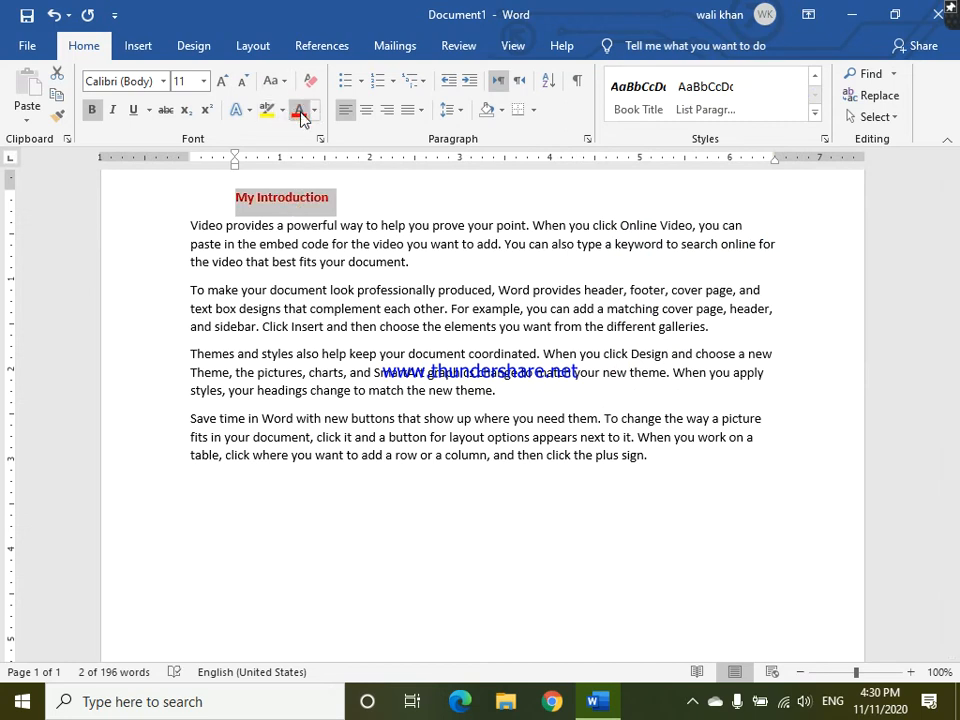
{"action": "left_click", "coordinate": [111, 110]}
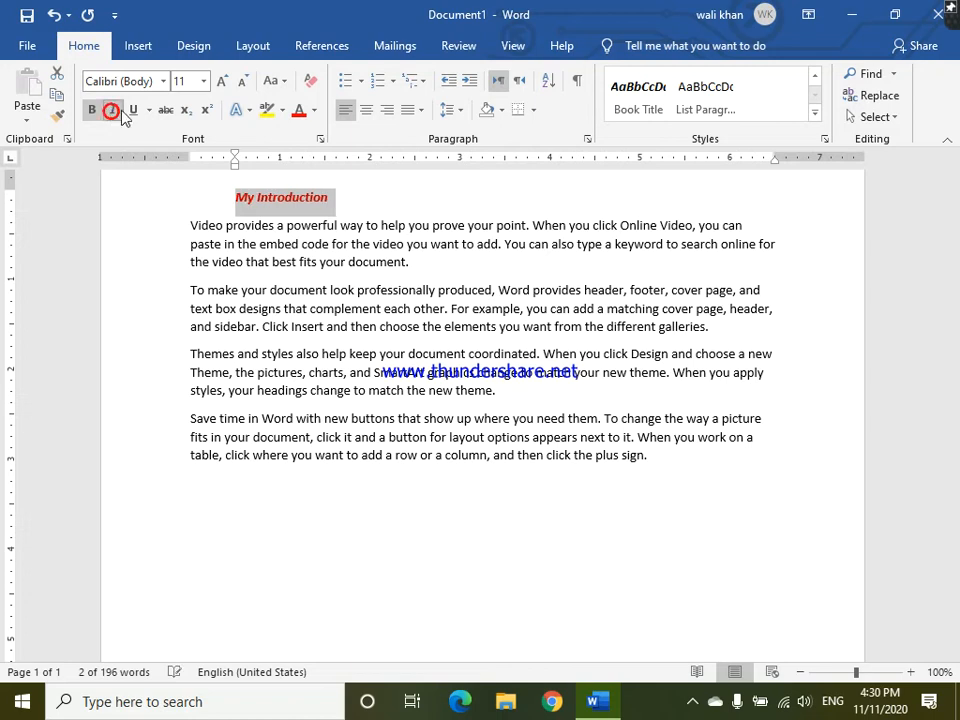
{"action": "left_click", "coordinate": [133, 110]}
{"action": "left_click", "coordinate": [168, 112]}
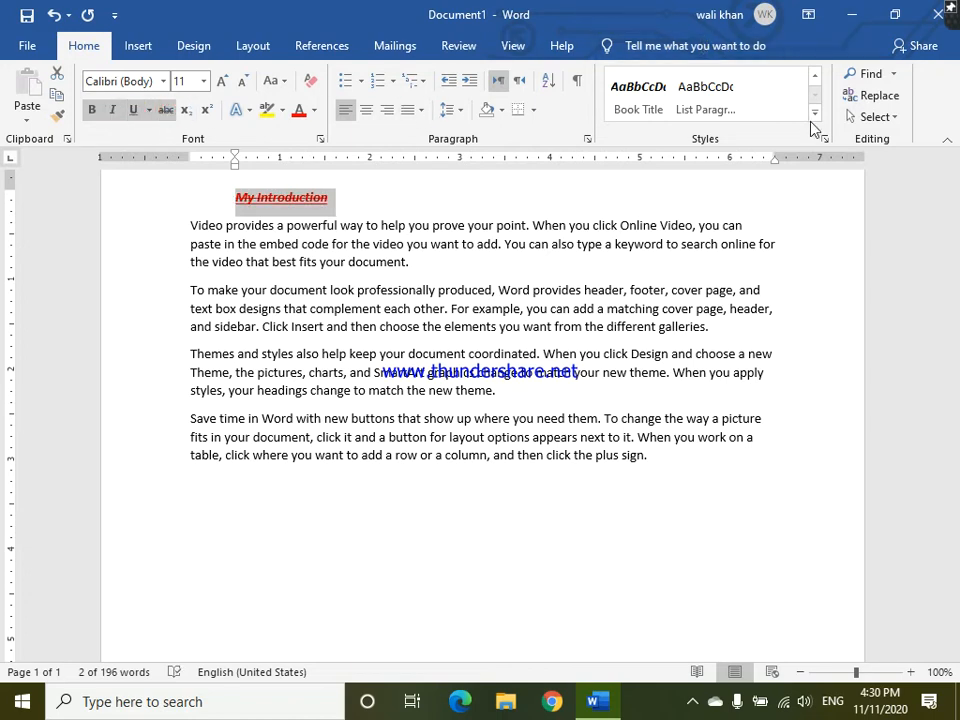
- Create a new style named "Cec quetta" from the title's current formatting
{"action": "left_click", "coordinate": [816, 114]}
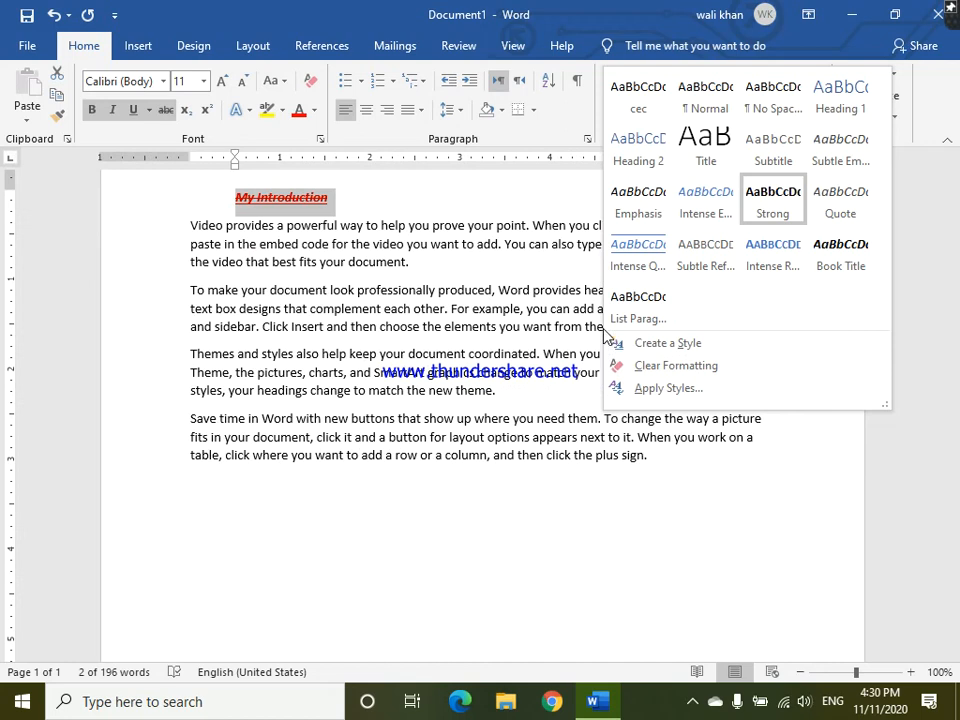
{"action": "left_click", "coordinate": [517, 195]}
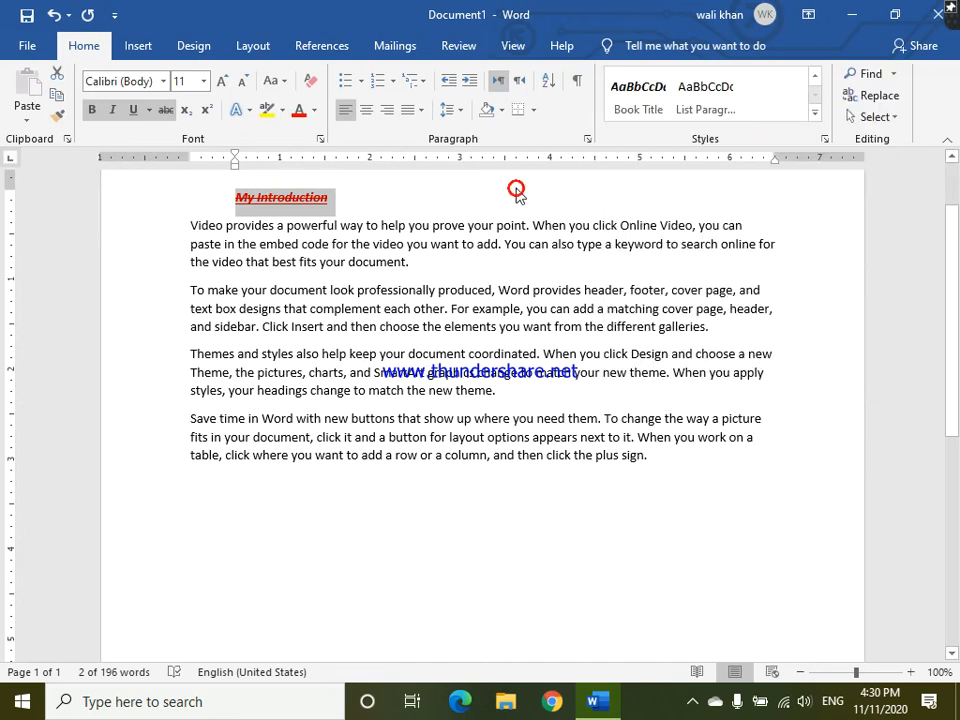
{"action": "left_click", "coordinate": [818, 114]}
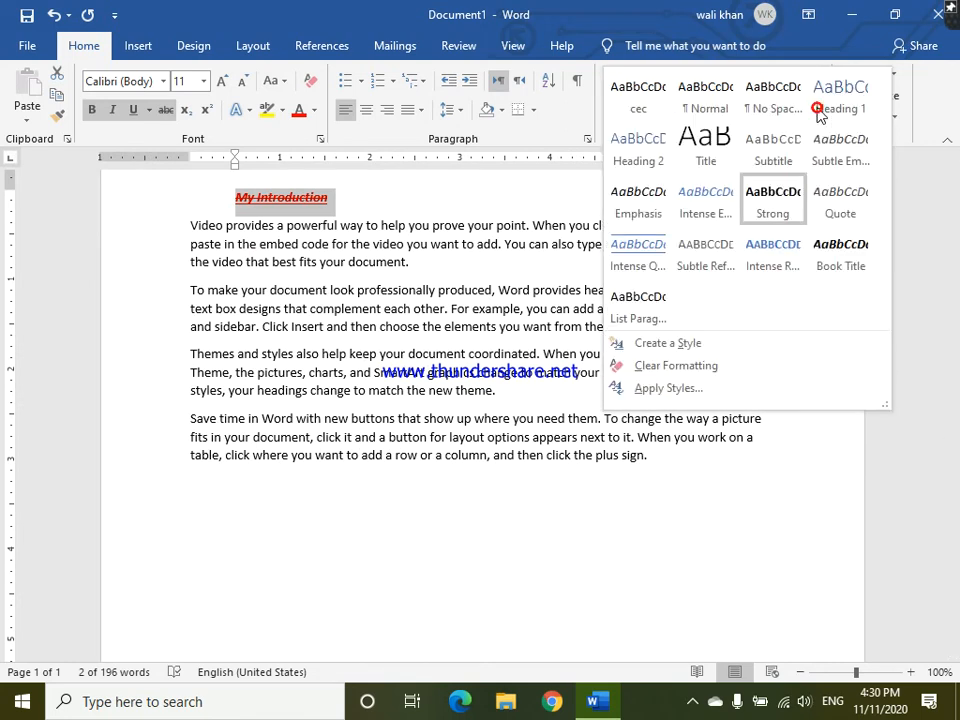
{"action": "left_click", "coordinate": [668, 343]}
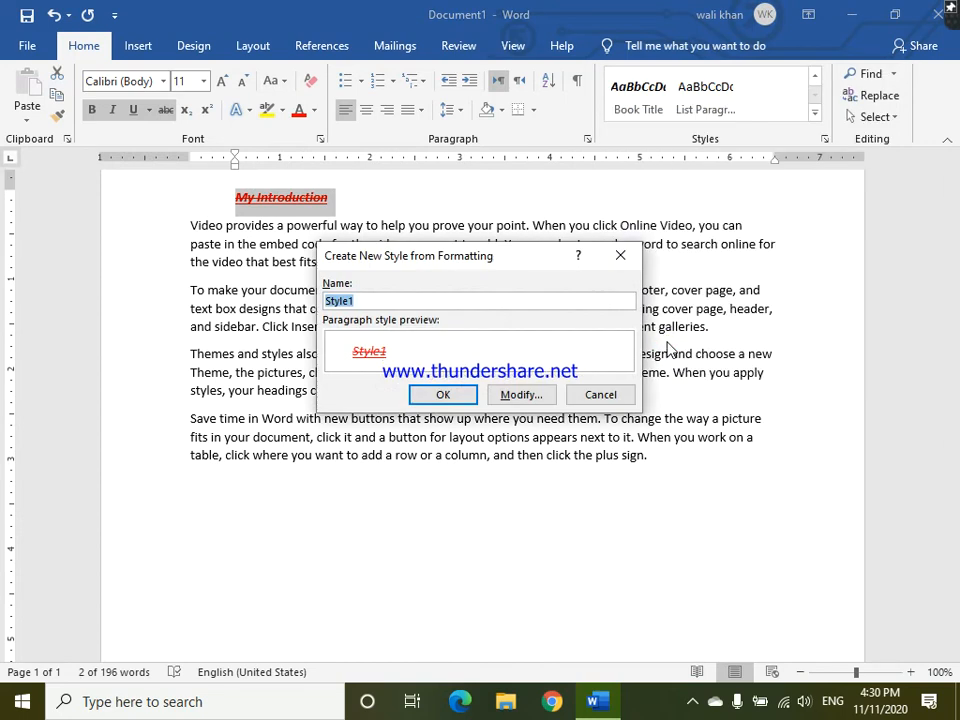
{"action": "left_click", "coordinate": [512, 299]}
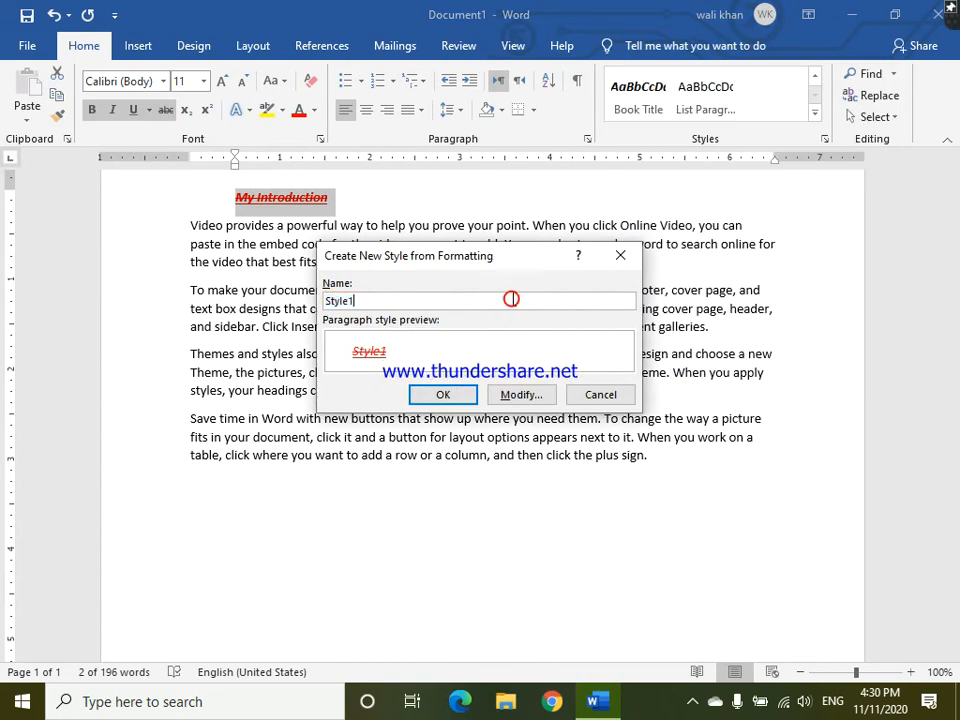
{"action": "key", "text": "BackSpace"}
{"action": "key", "text": "BackSpace"}
{"action": "key", "text": "BackSpace"}
{"action": "key", "text": "BackSpace"}
{"action": "key", "text": "BackSpace"}
{"action": "key", "text": "BackSpace"}
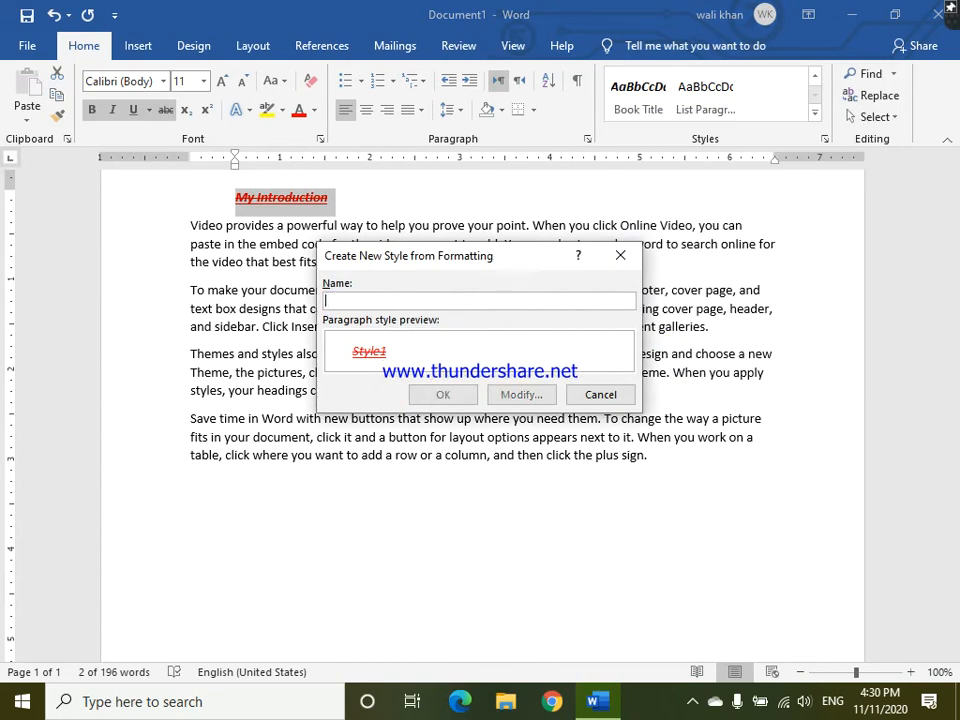
{"action": "type", "text": "Ce"}
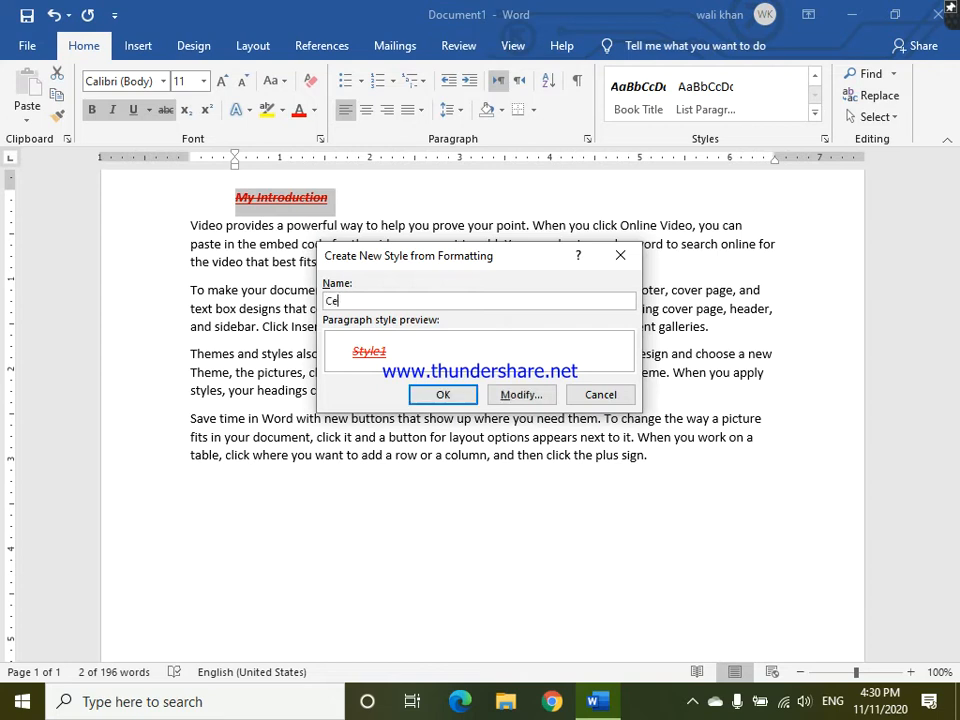
{"action": "type", "text": "c quetta"}
{"action": "key", "text": "Return"}
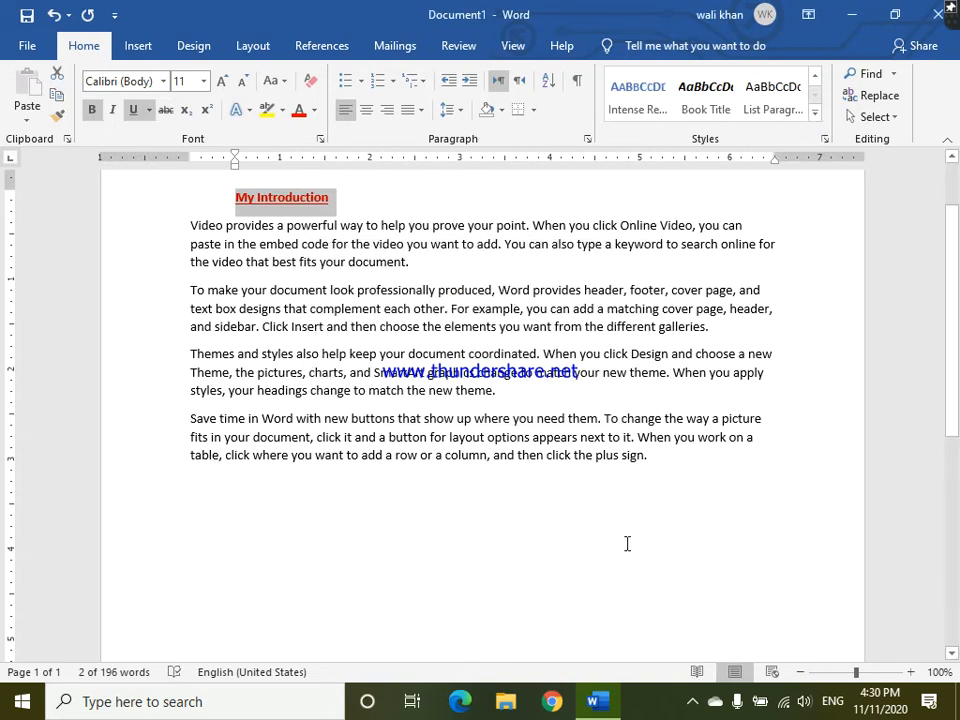
- Add a new line reading "Cec" after the last paragraph and apply the Cec quetta style to it
{"action": "left_click", "coordinate": [658, 453]}
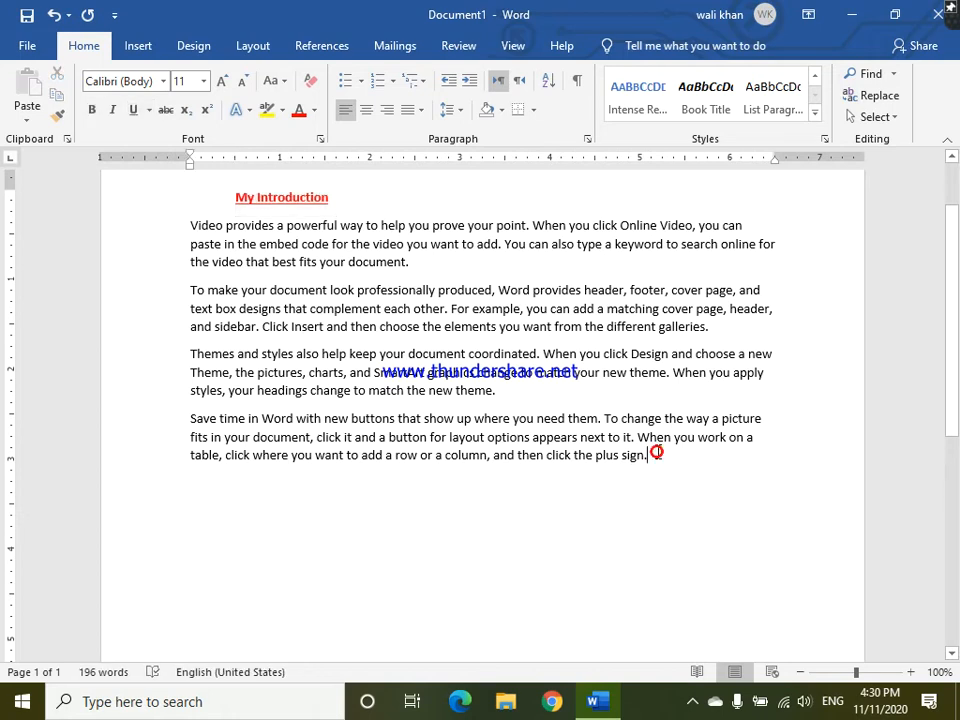
{"action": "key", "text": "Return"}
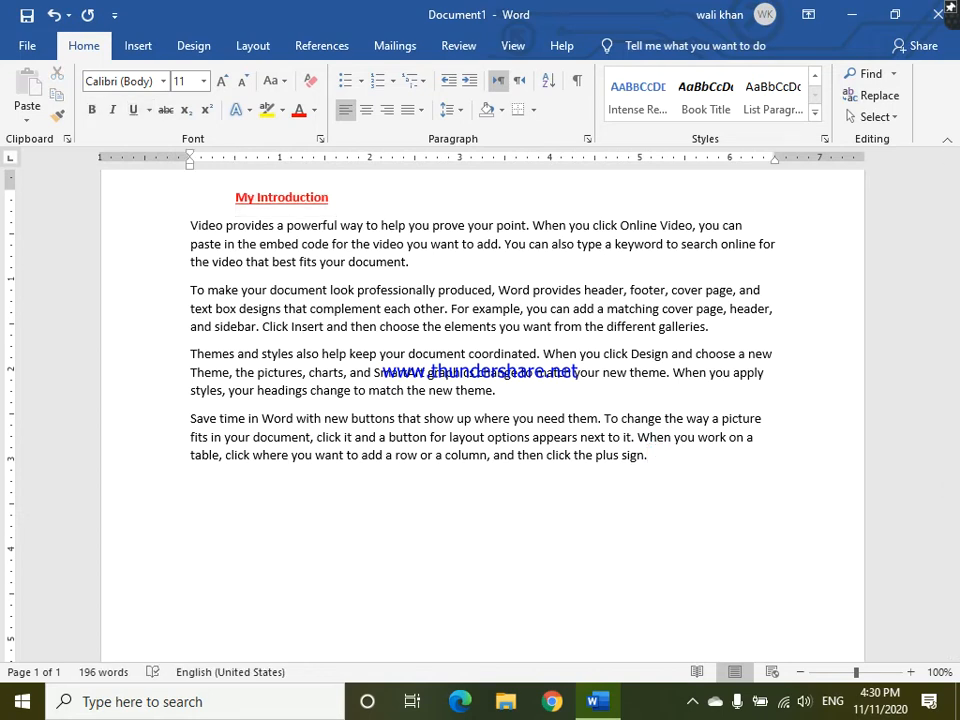
{"action": "type", "text": "Cec"}
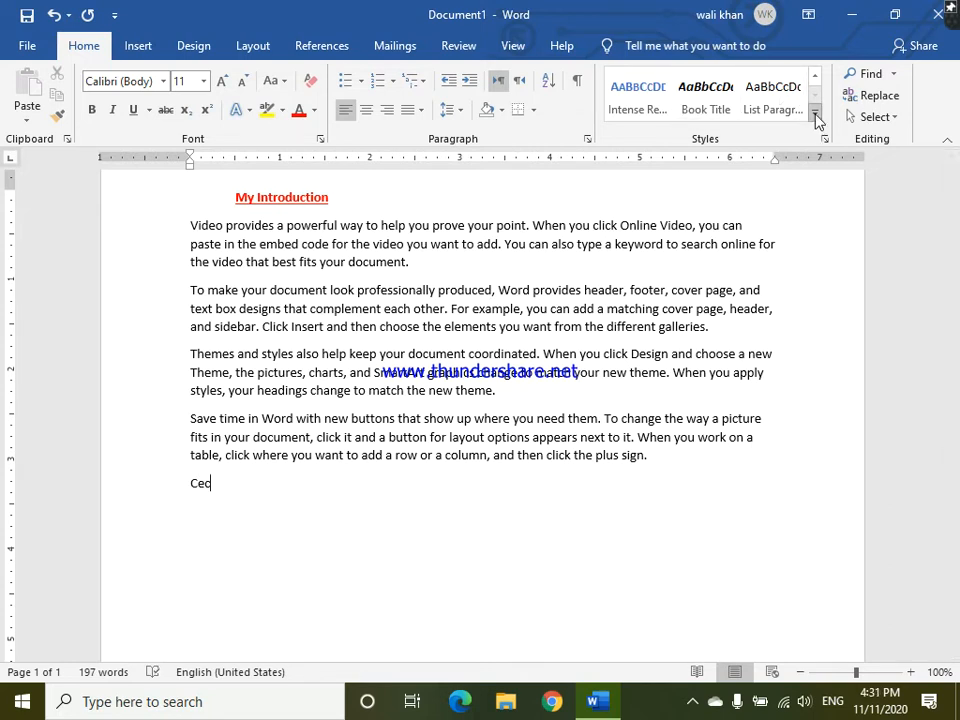
{"action": "left_click", "coordinate": [816, 119]}
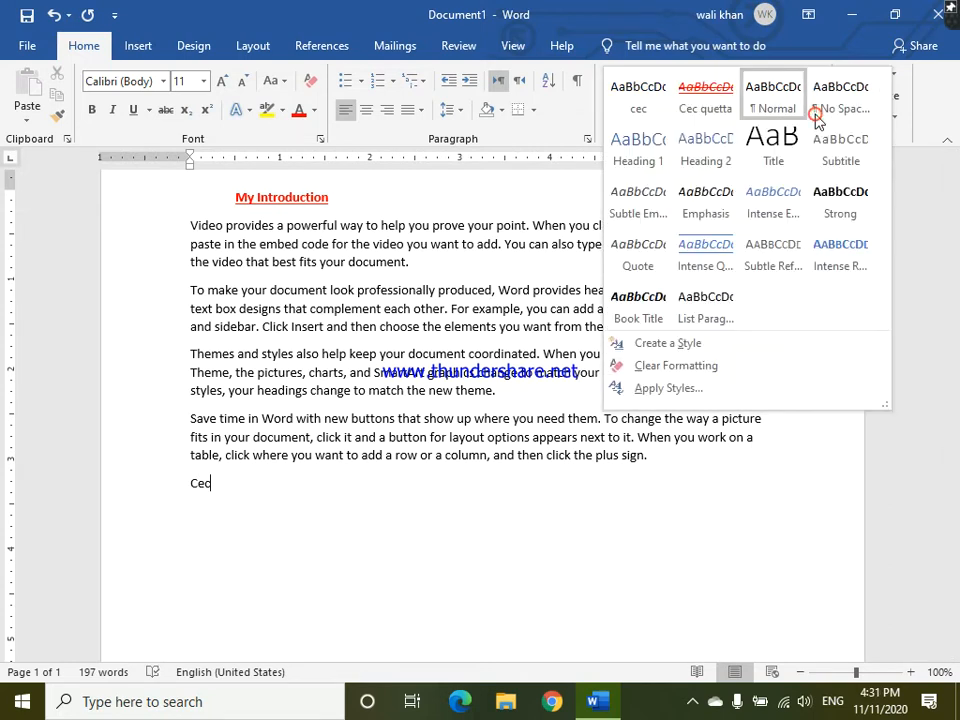
{"action": "left_click", "coordinate": [715, 100]}
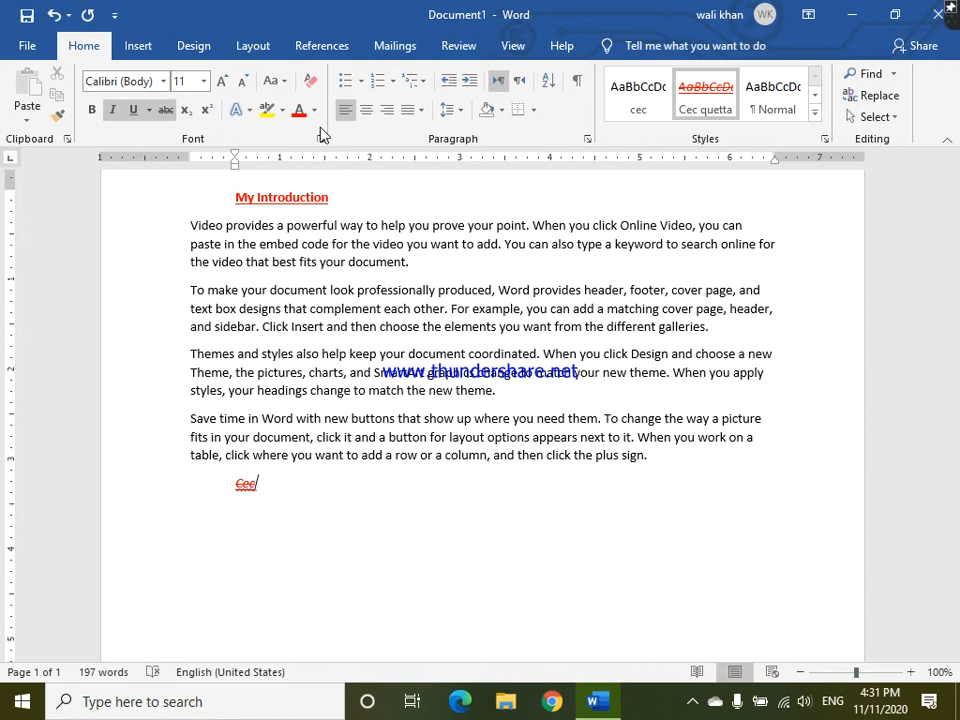
- Search the document for the word "document" using Find
{"action": "left_click", "coordinate": [893, 75]}
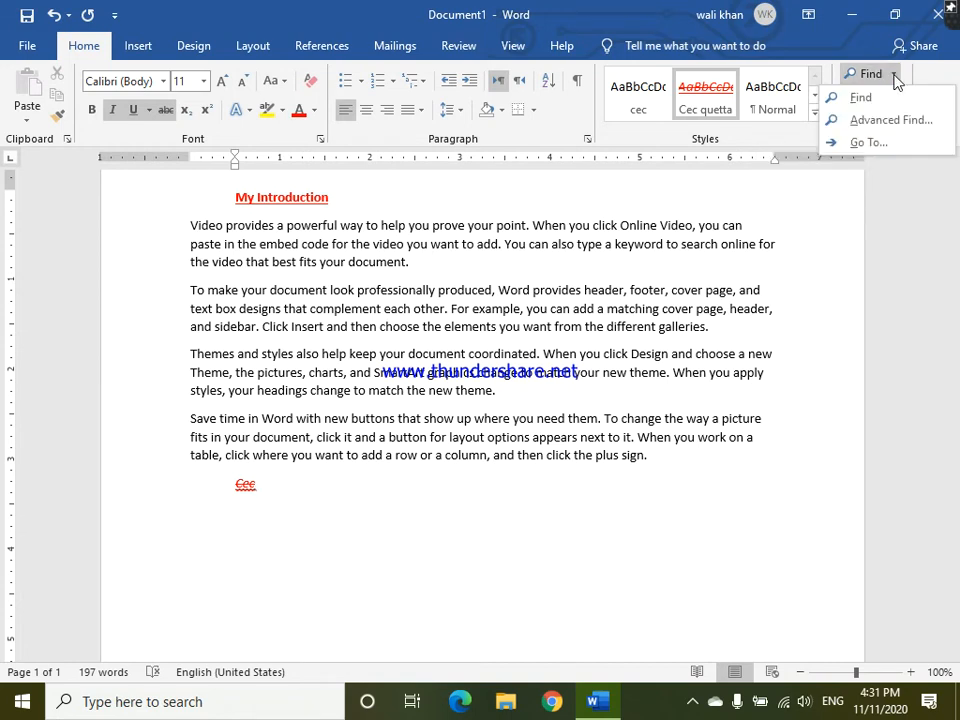
{"action": "left_click", "coordinate": [843, 208]}
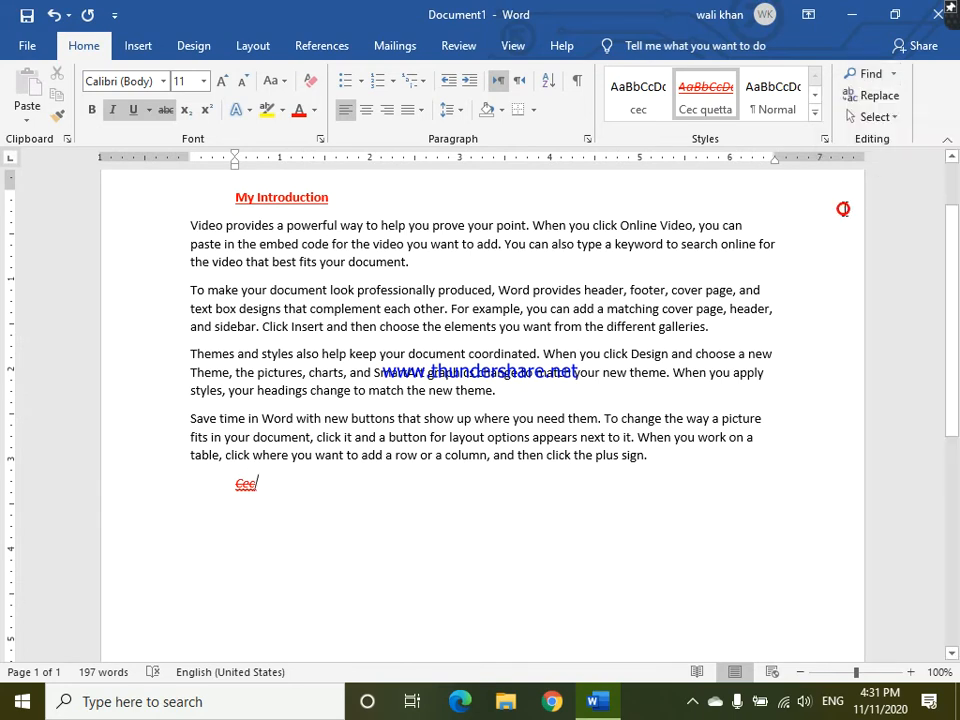
{"action": "key", "text": "ctrl+f"}
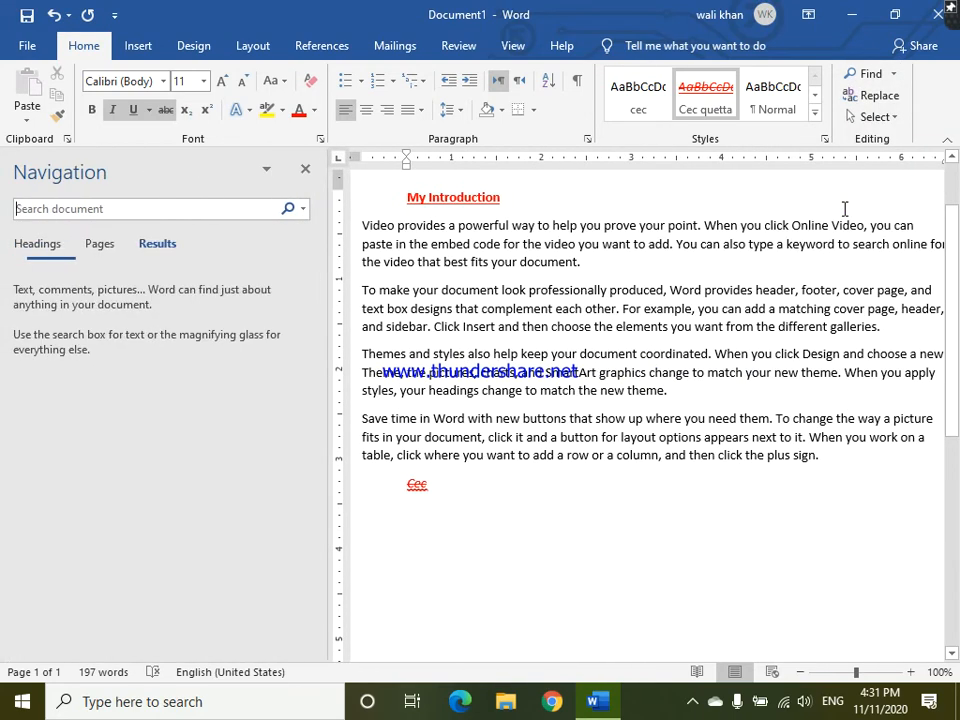
{"action": "left_click", "coordinate": [150, 209]}
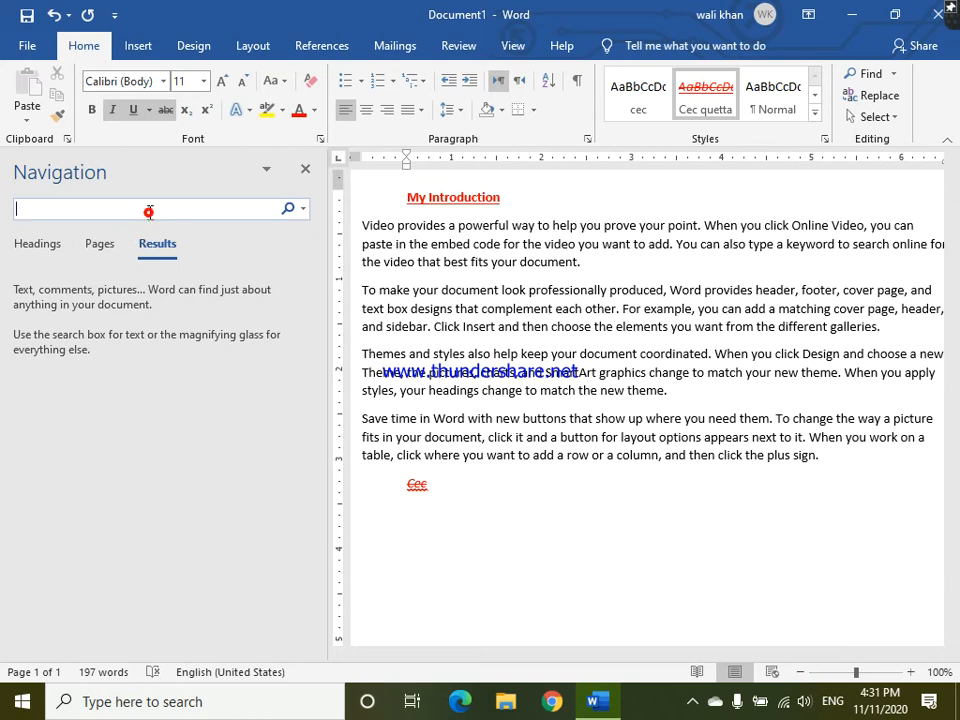
{"action": "type", "text": "document"}
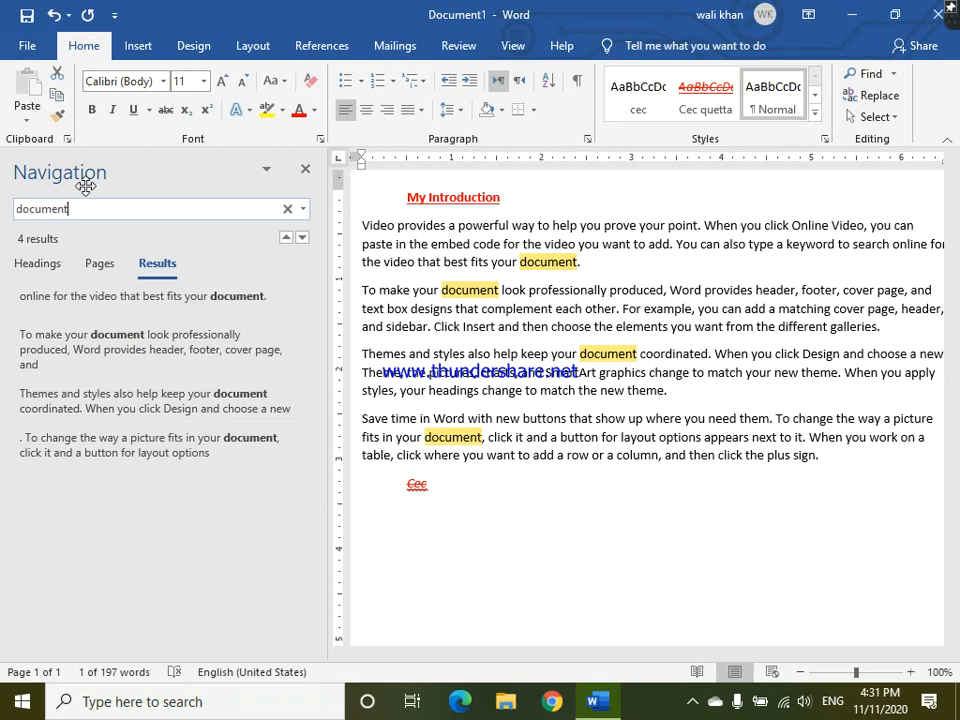
- Go to the third, first, second and fourth matches of "document" and clear the search text
{"action": "left_click", "coordinate": [190, 396]}
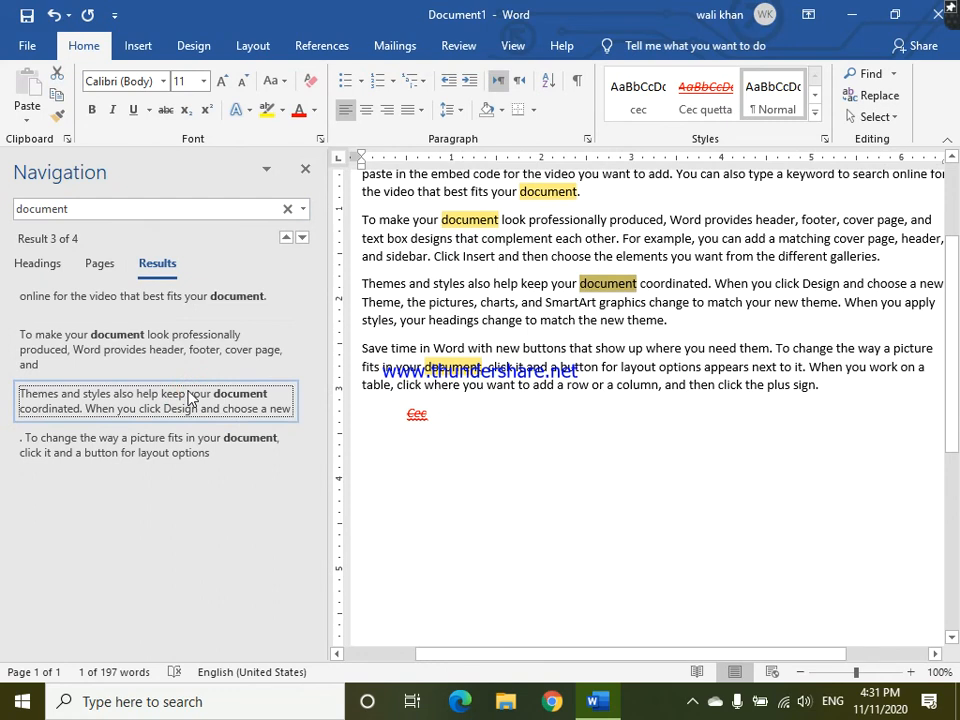
{"action": "left_click", "coordinate": [217, 296]}
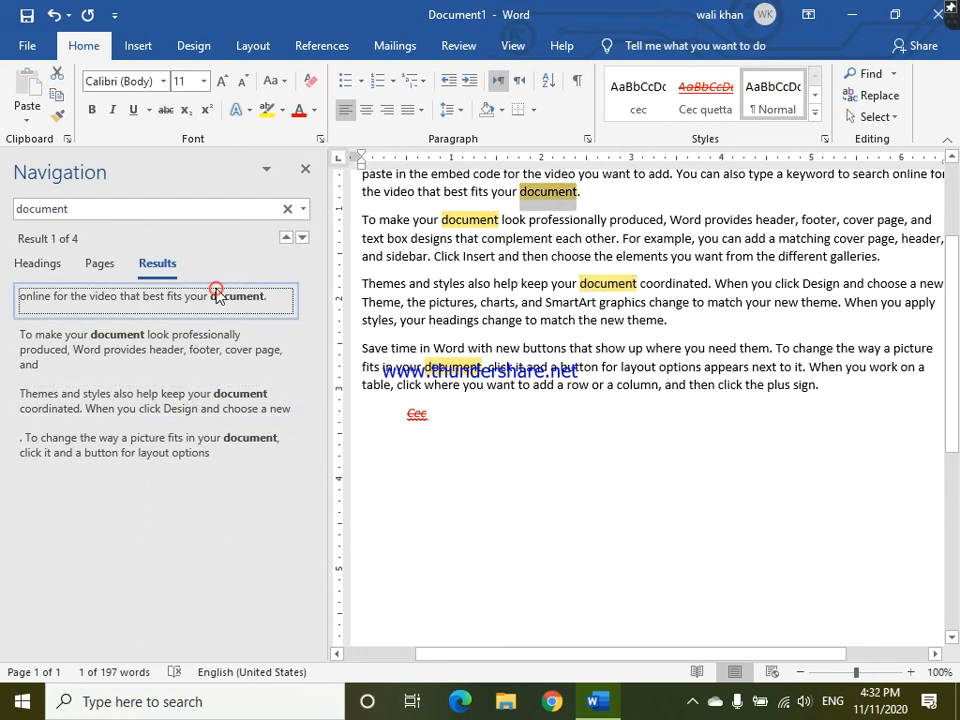
{"action": "left_click", "coordinate": [213, 344]}
{"action": "left_click", "coordinate": [213, 455]}
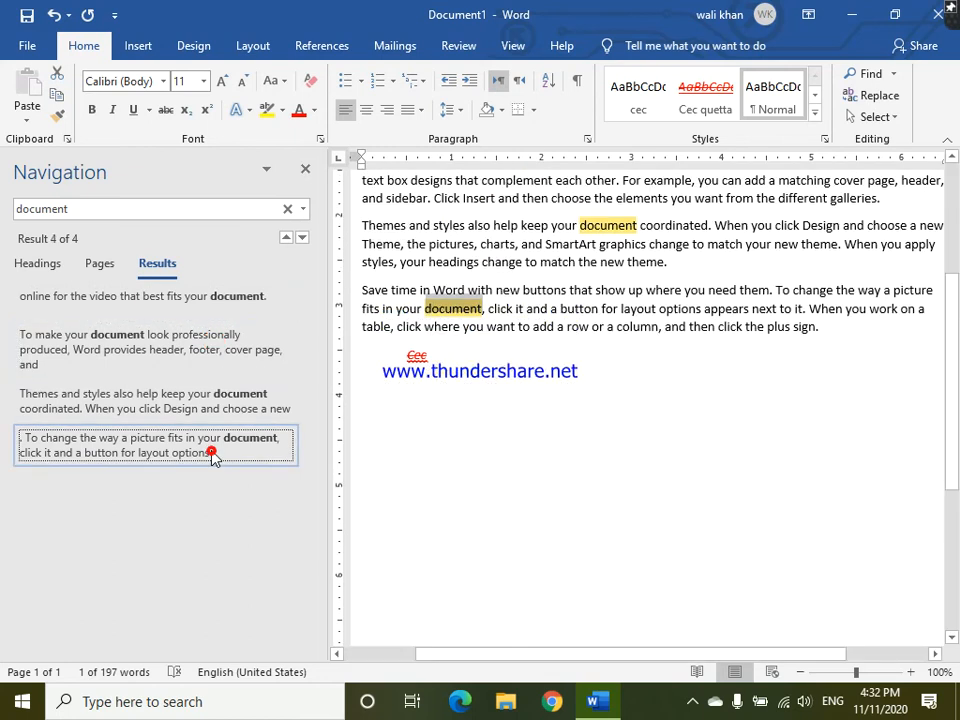
{"action": "left_click", "coordinate": [179, 211]}
{"action": "key", "text": "BackSpace"}
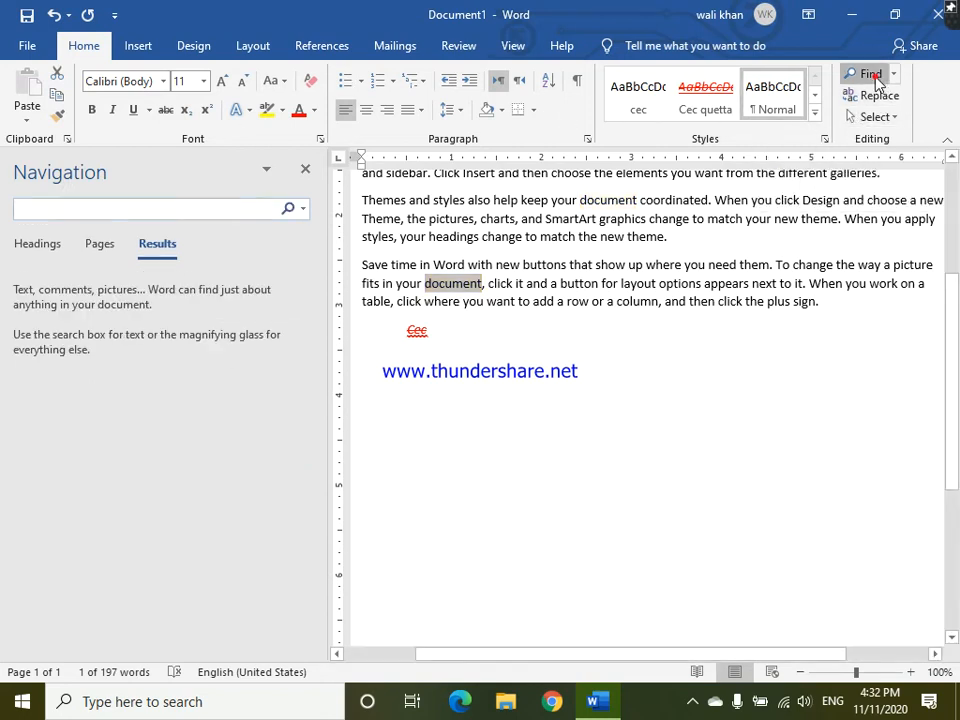
- Highlight all occurrences of "document" in the text using Advanced Find's reading highlight
{"action": "left_click", "coordinate": [873, 76]}
{"action": "left_click", "coordinate": [896, 74]}
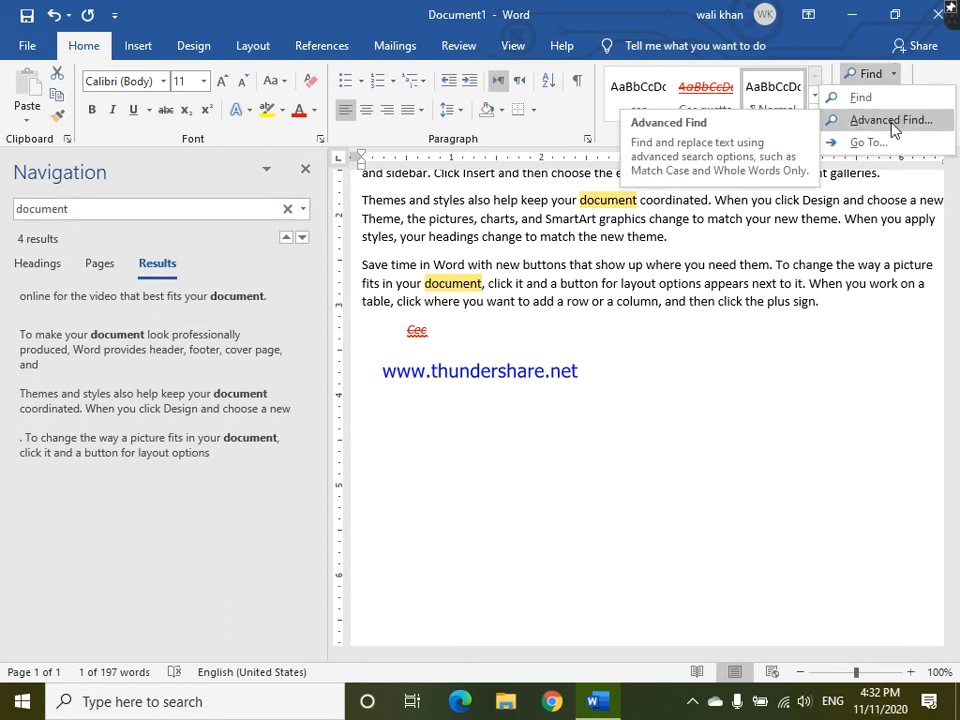
{"action": "left_click", "coordinate": [891, 121]}
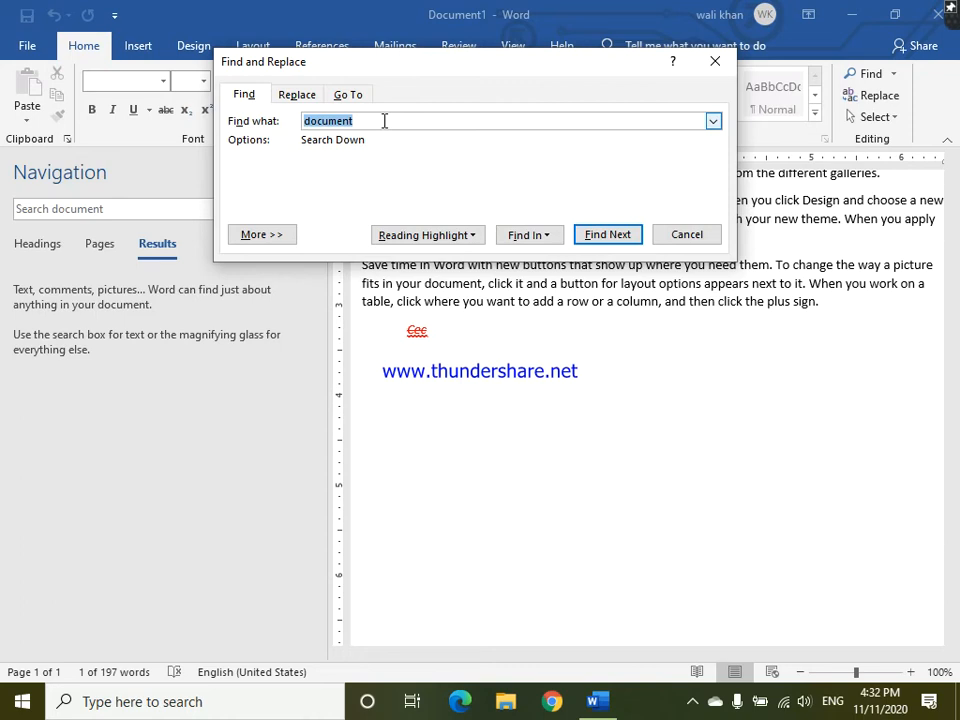
{"action": "left_click", "coordinate": [712, 120]}
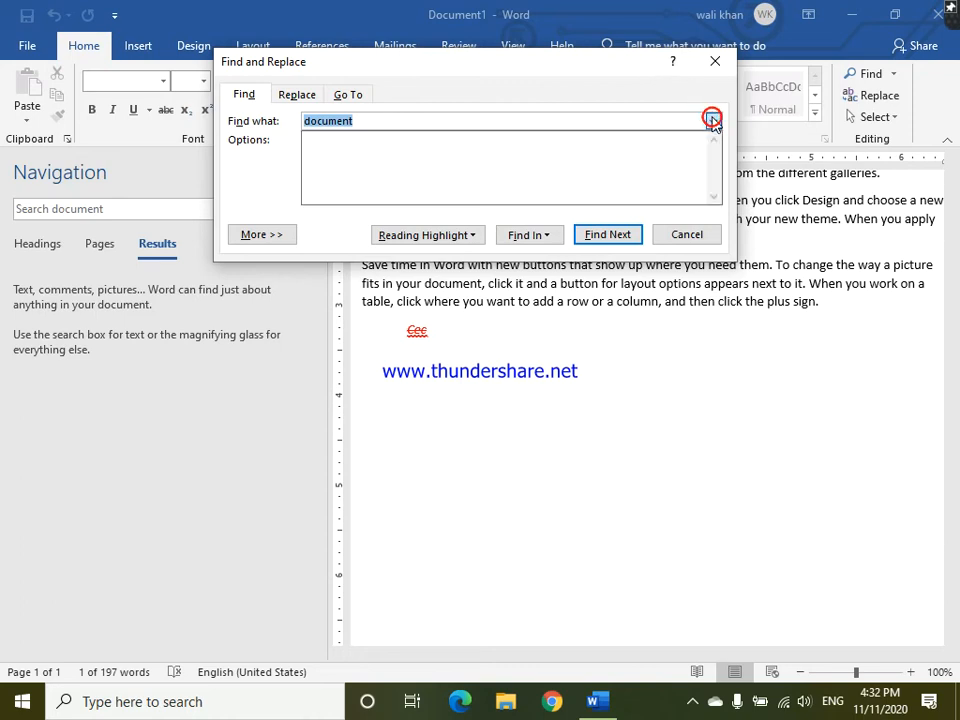
{"action": "left_click", "coordinate": [455, 117]}
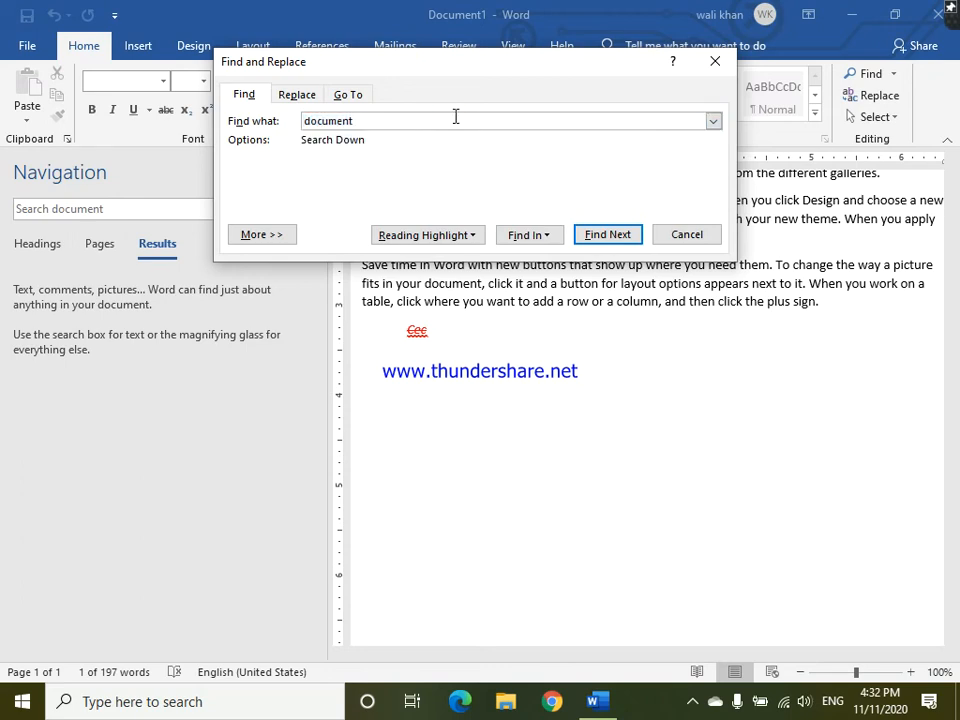
{"action": "left_click", "coordinate": [473, 236]}
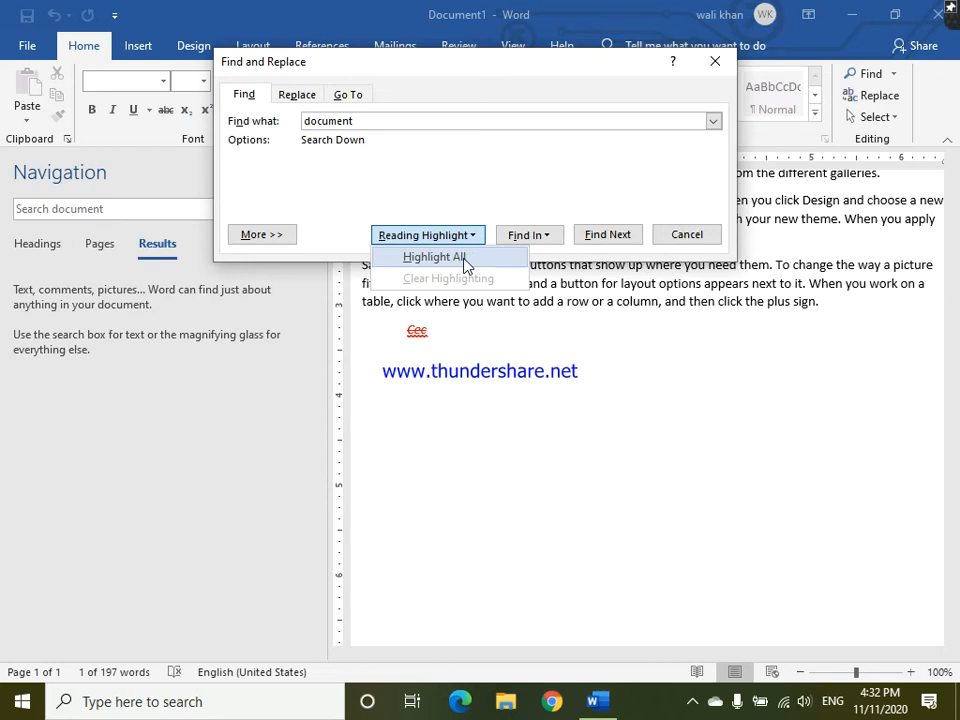
{"action": "left_click", "coordinate": [465, 262]}
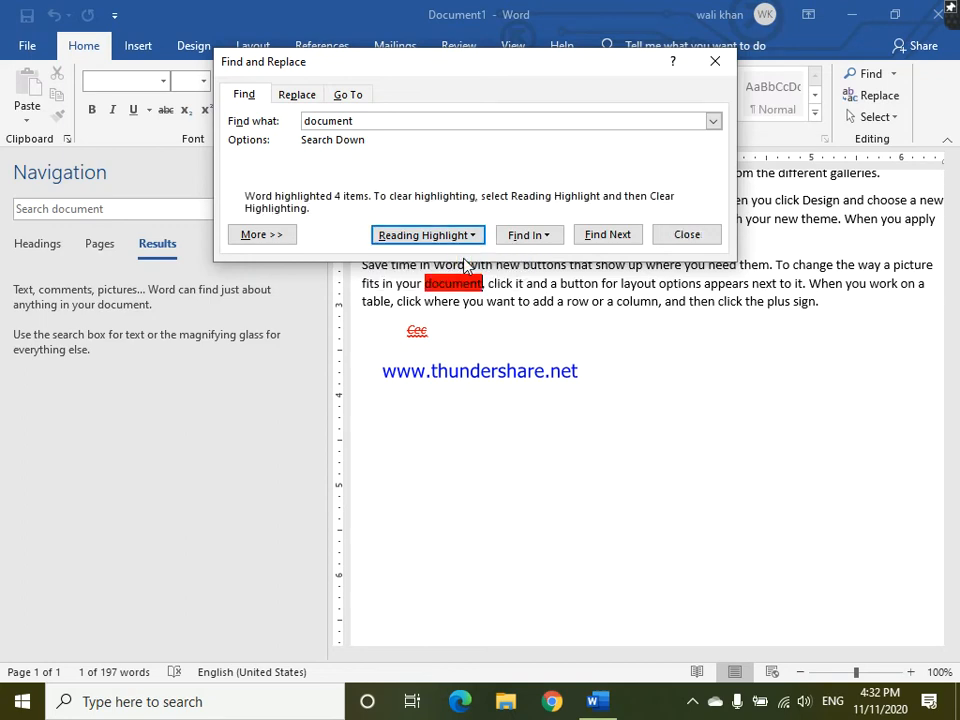
- Close the navigation pane and set up a replacement of "document" with "pages"
{"action": "left_click_drag", "start_coordinate": [540, 78], "coordinate": [679, 375]}
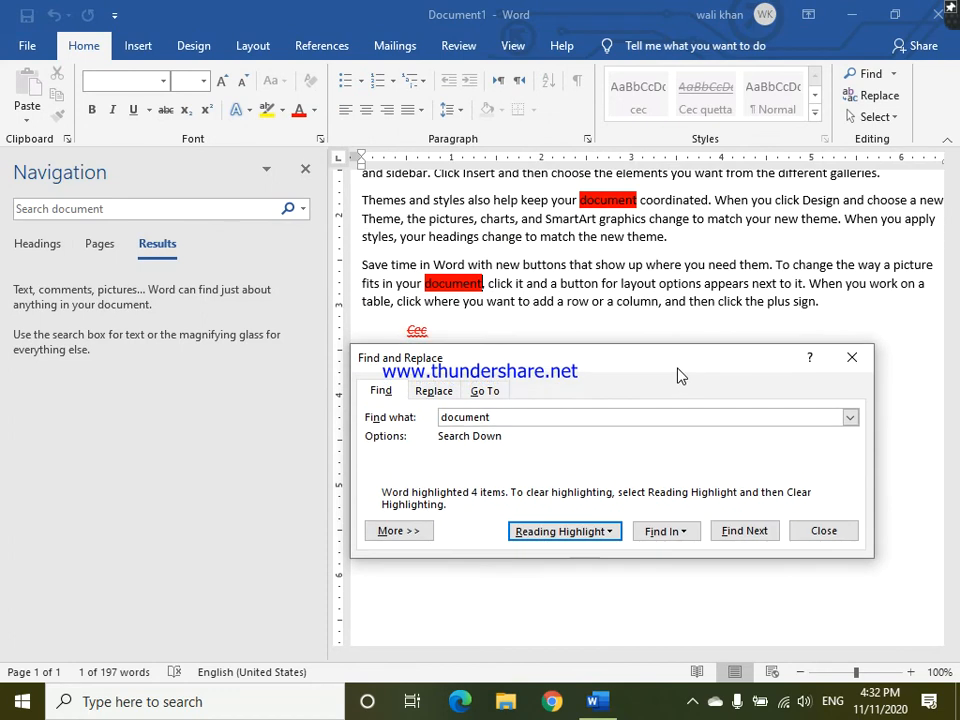
{"action": "left_click", "coordinate": [305, 169]}
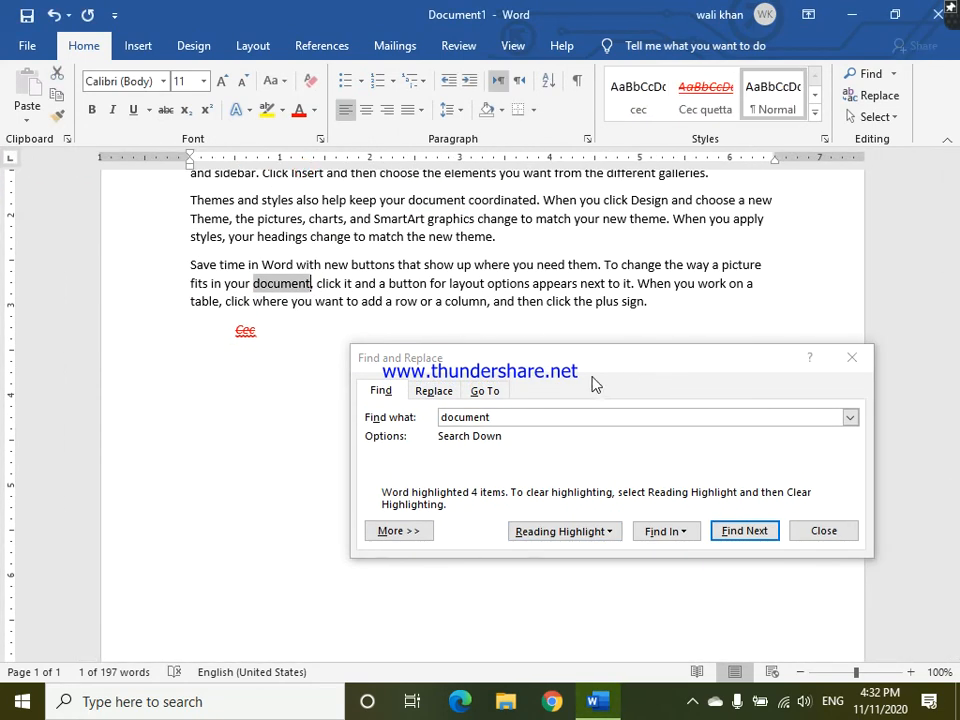
{"action": "left_click", "coordinate": [440, 392]}
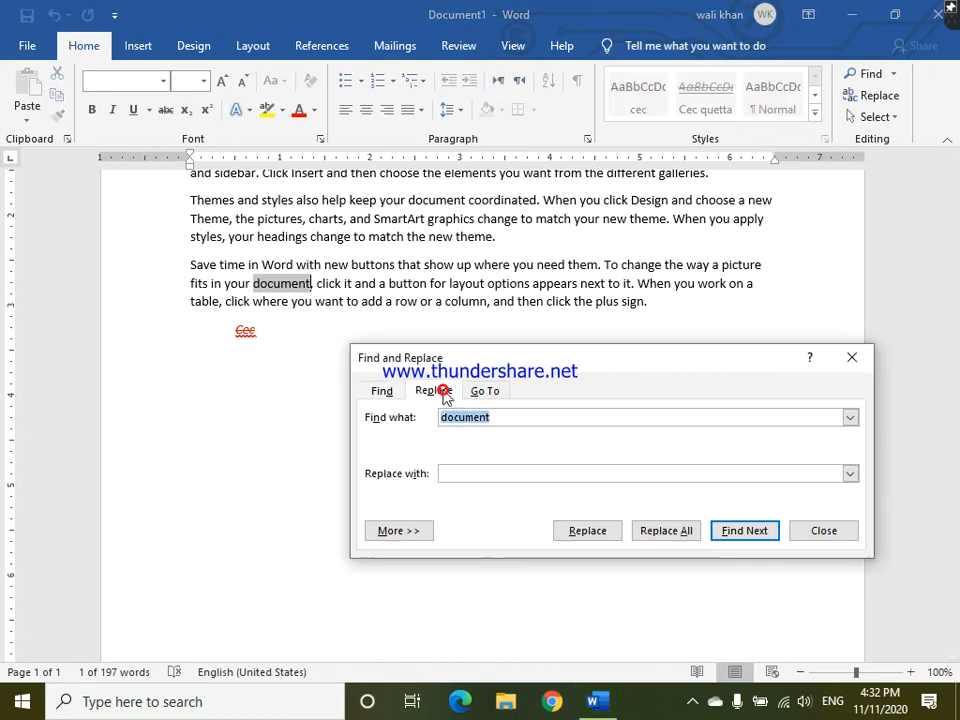
{"action": "left_click", "coordinate": [506, 469]}
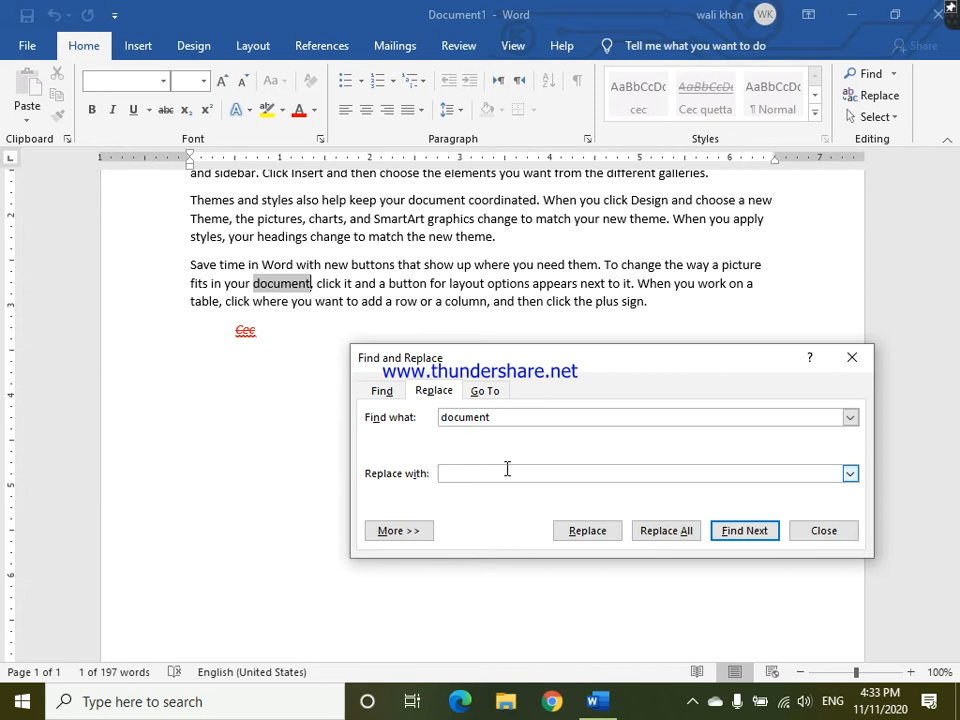
{"action": "type", "text": "pages"}
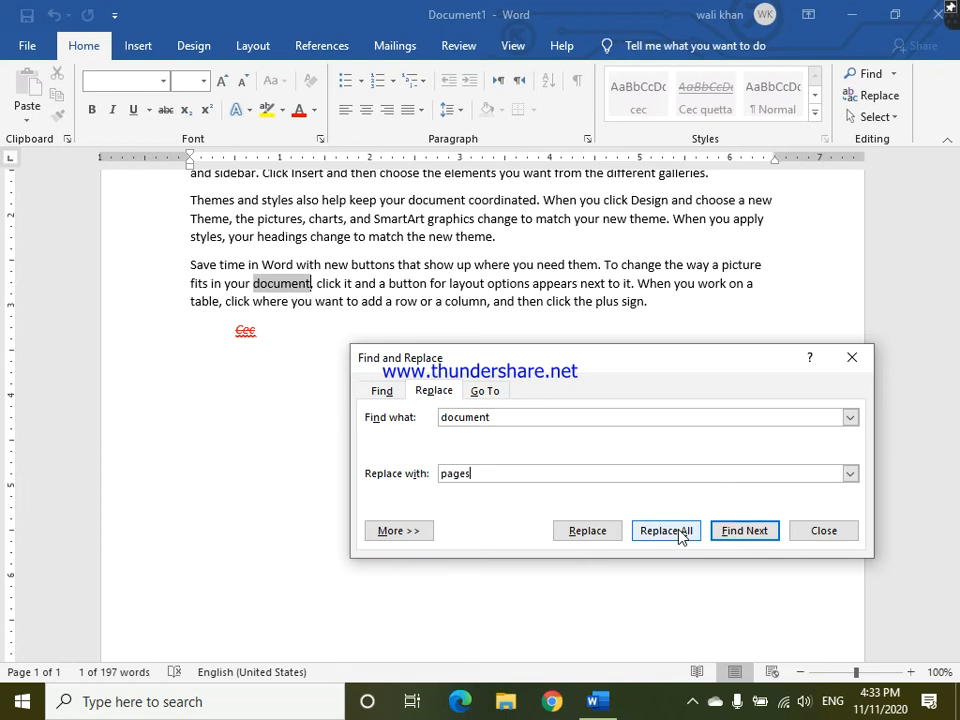
- Step through the matches of "document", continuing the search from the beginning of the text
{"action": "left_click", "coordinate": [744, 531]}
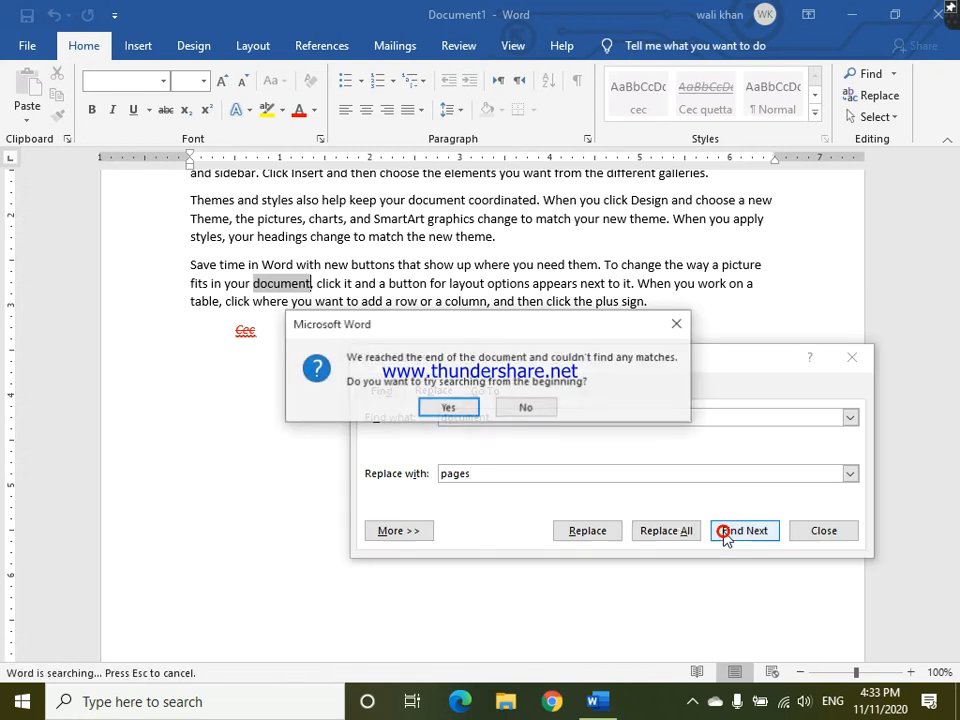
{"action": "left_click", "coordinate": [460, 410]}
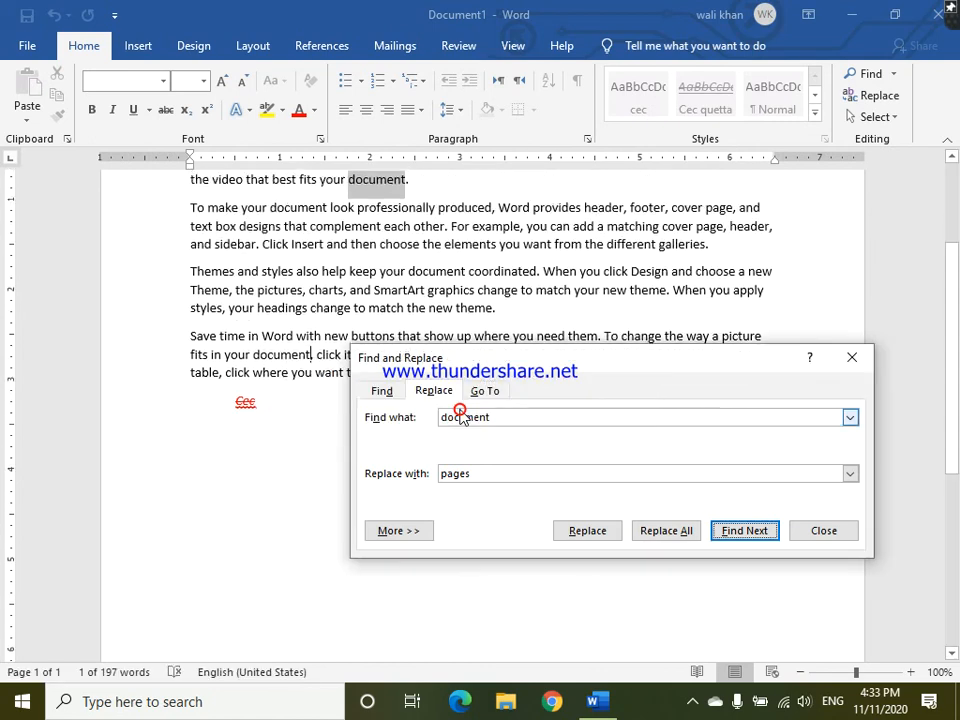
{"action": "left_click", "coordinate": [735, 530]}
{"action": "left_click", "coordinate": [735, 530]}
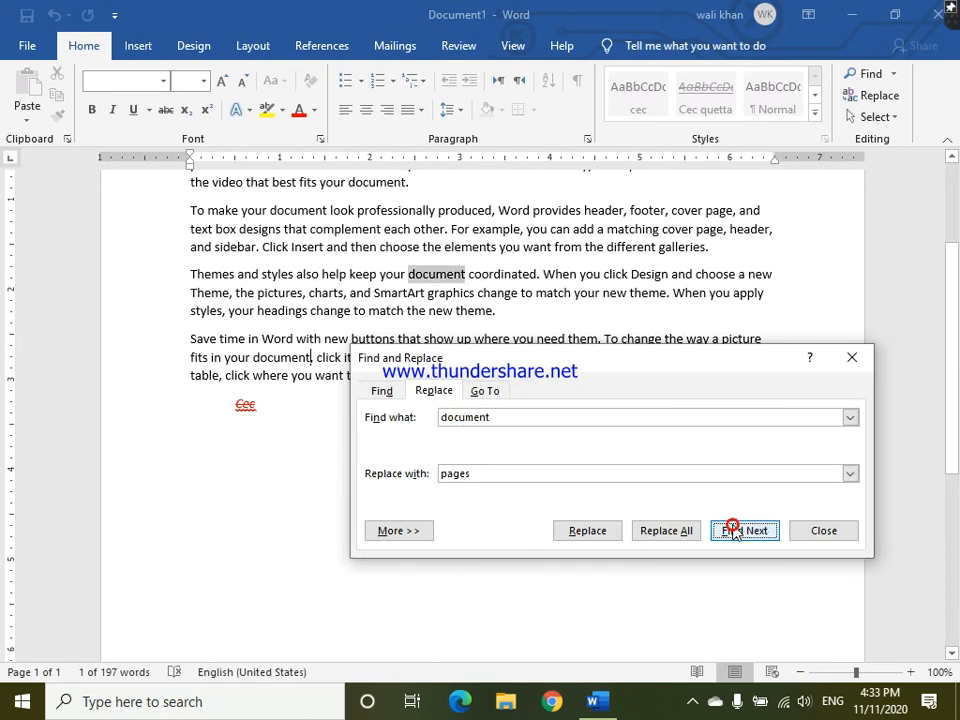
{"action": "left_click", "coordinate": [735, 530]}
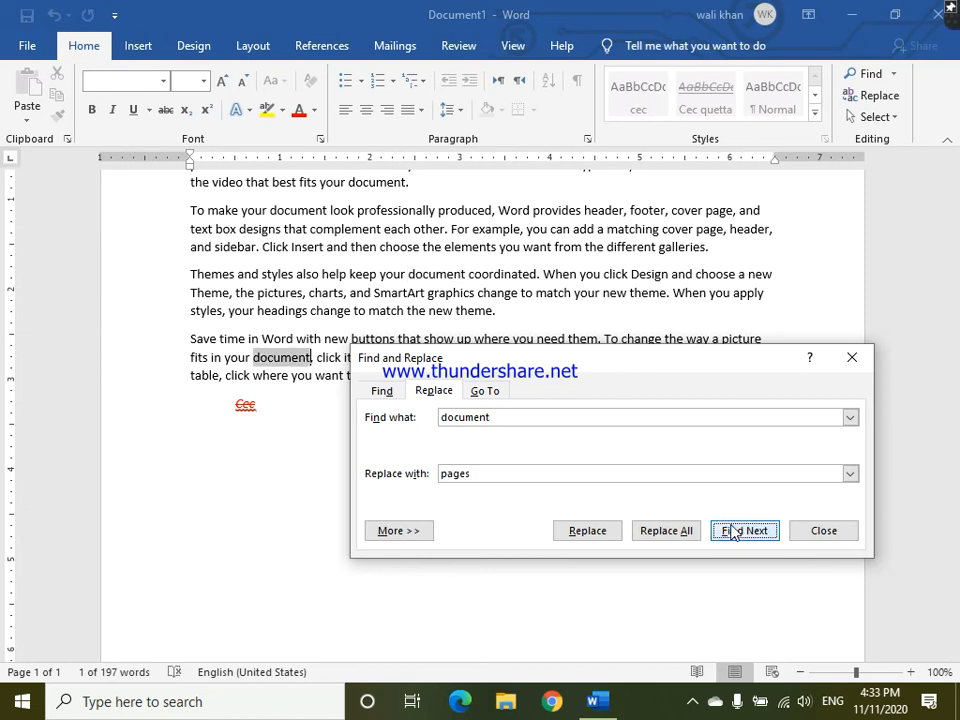
- Replace all occurrences of "document" with "pages", continuing from the beginning of the text
{"action": "left_click", "coordinate": [668, 531]}
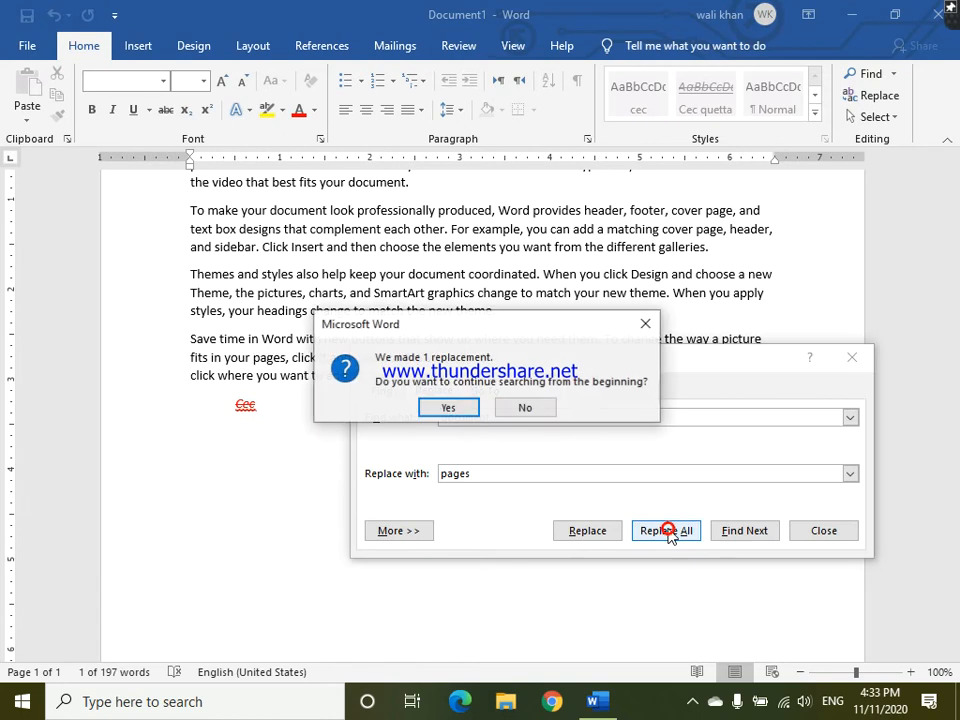
{"action": "left_click", "coordinate": [463, 410]}
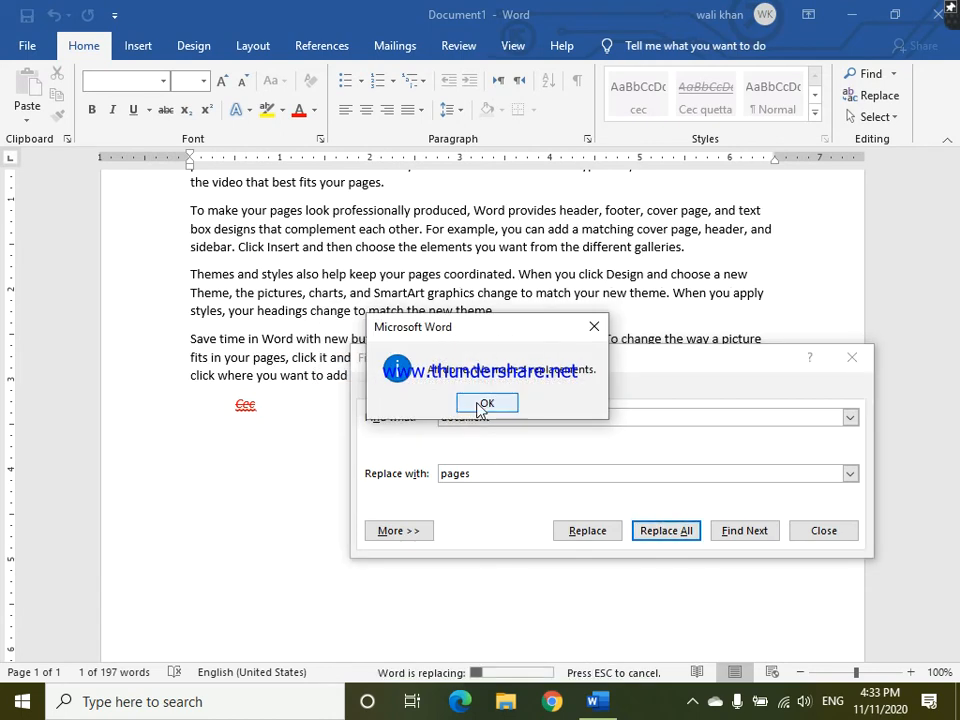
{"action": "left_click", "coordinate": [476, 408]}
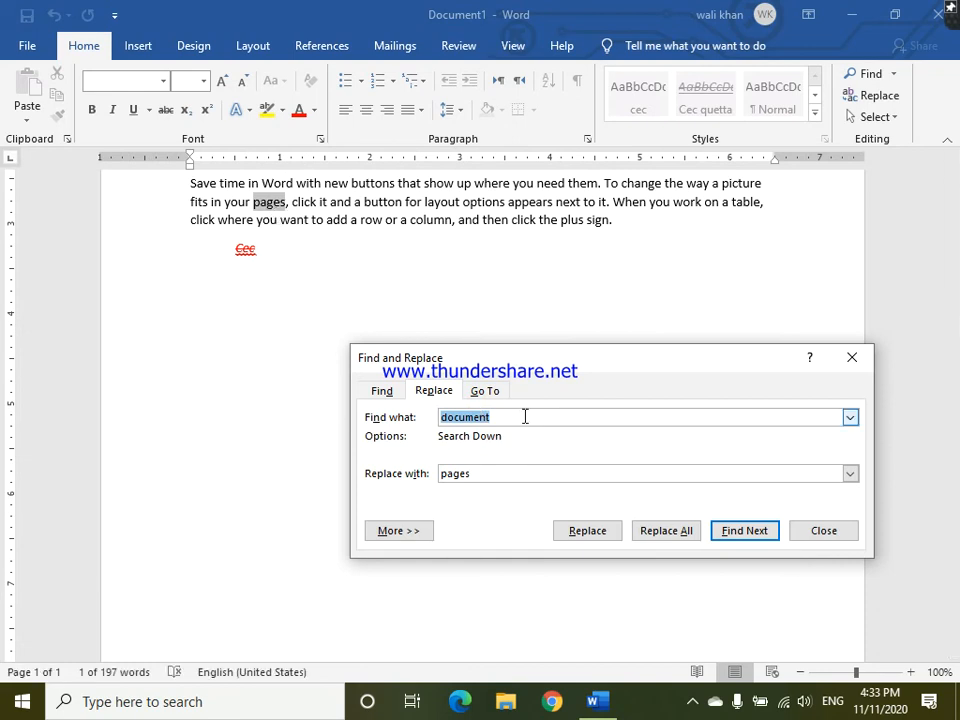
- Try to go to page 2 with Go To, and clear the page number
{"action": "left_click", "coordinate": [494, 390]}
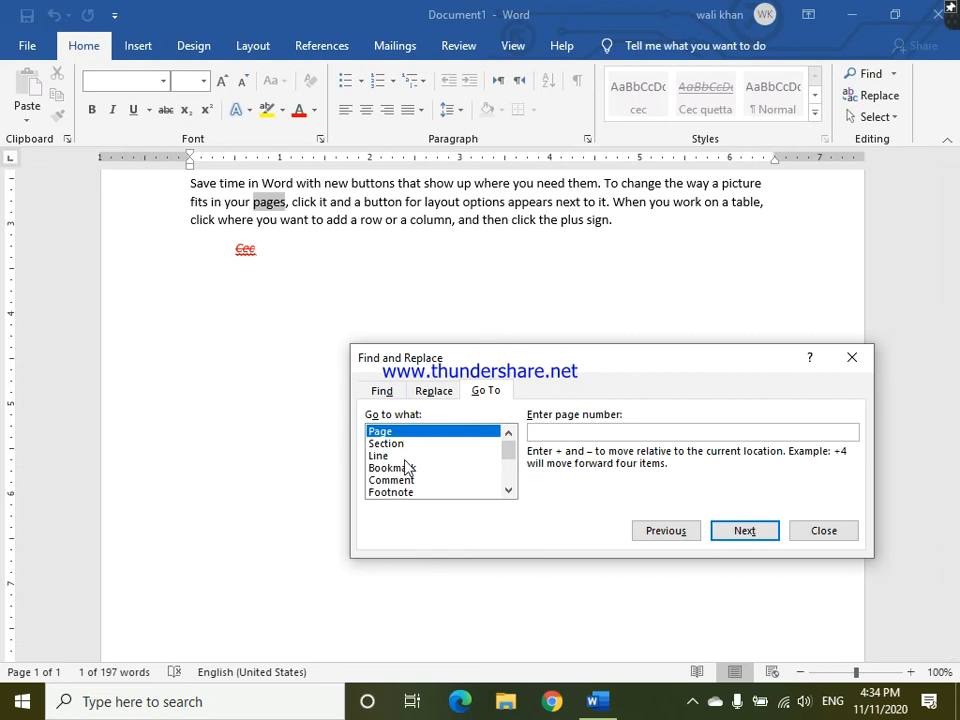
{"action": "left_click", "coordinate": [546, 436]}
{"action": "type", "text": "2"}
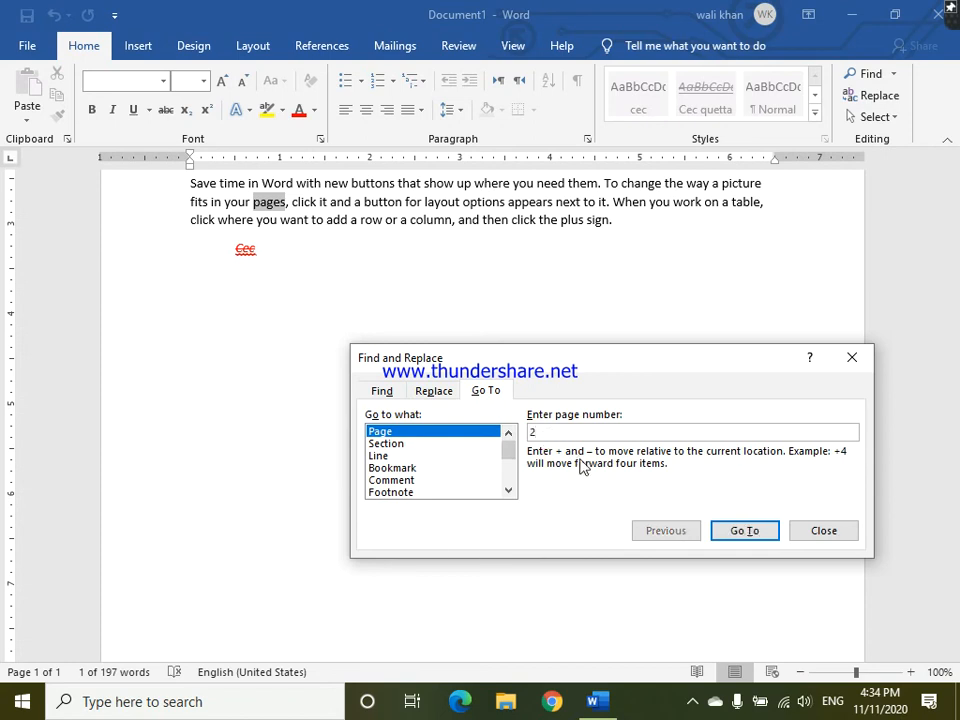
{"action": "left_click", "coordinate": [719, 529]}
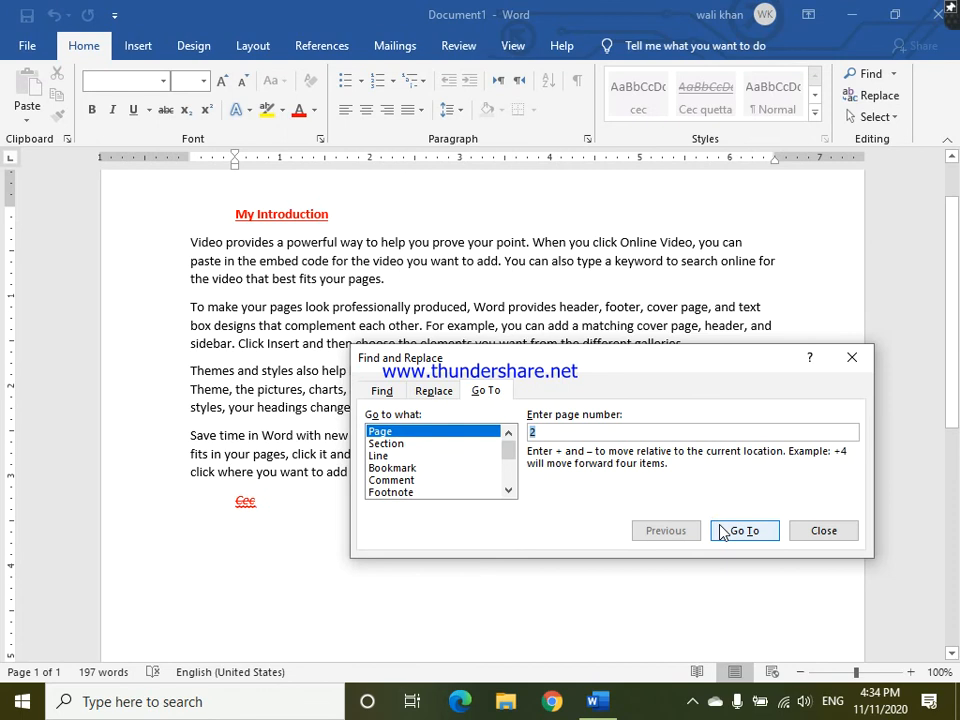
{"action": "left_click", "coordinate": [690, 430]}
{"action": "key", "text": "BackSpace"}
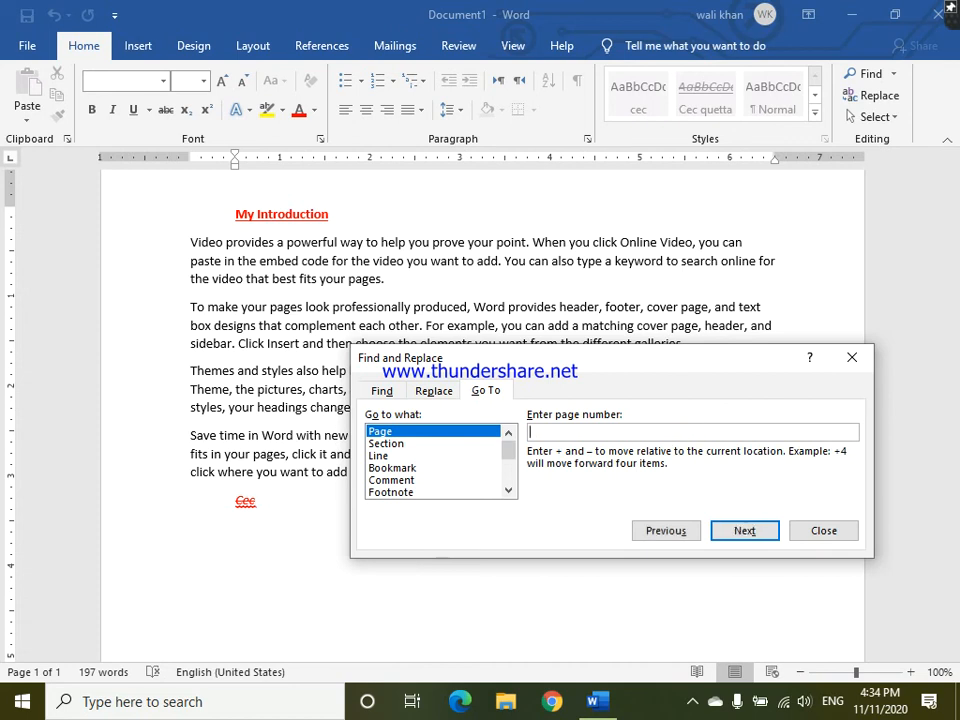
- Close the dialog and insert three page breaks below the "Cec" line
{"action": "left_click", "coordinate": [675, 616]}
{"action": "left_click", "coordinate": [677, 606]}
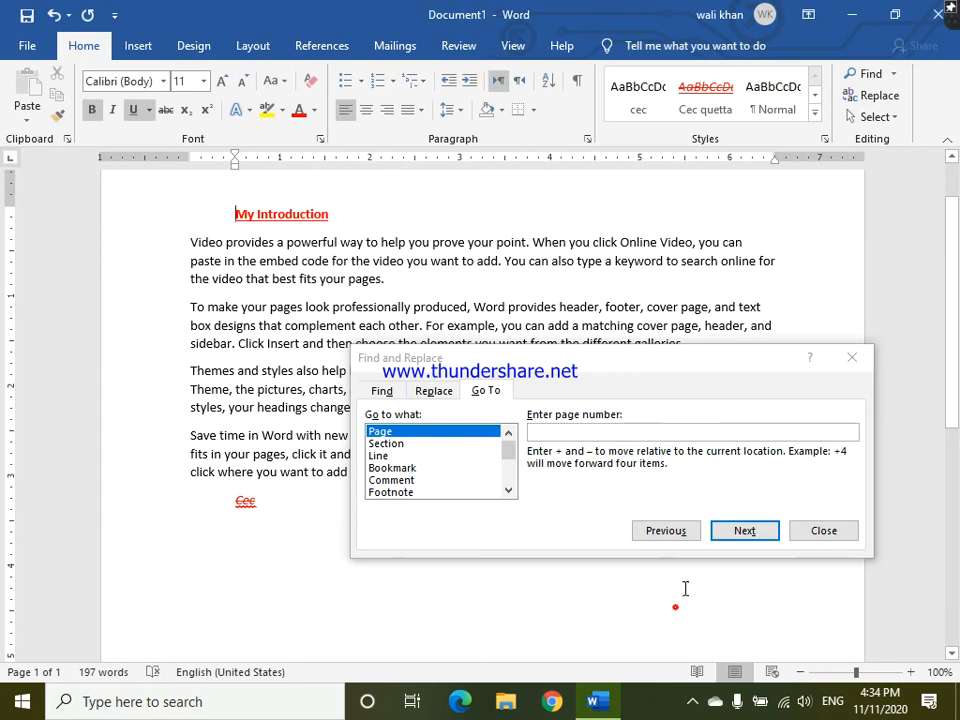
{"action": "left_click", "coordinate": [803, 535]}
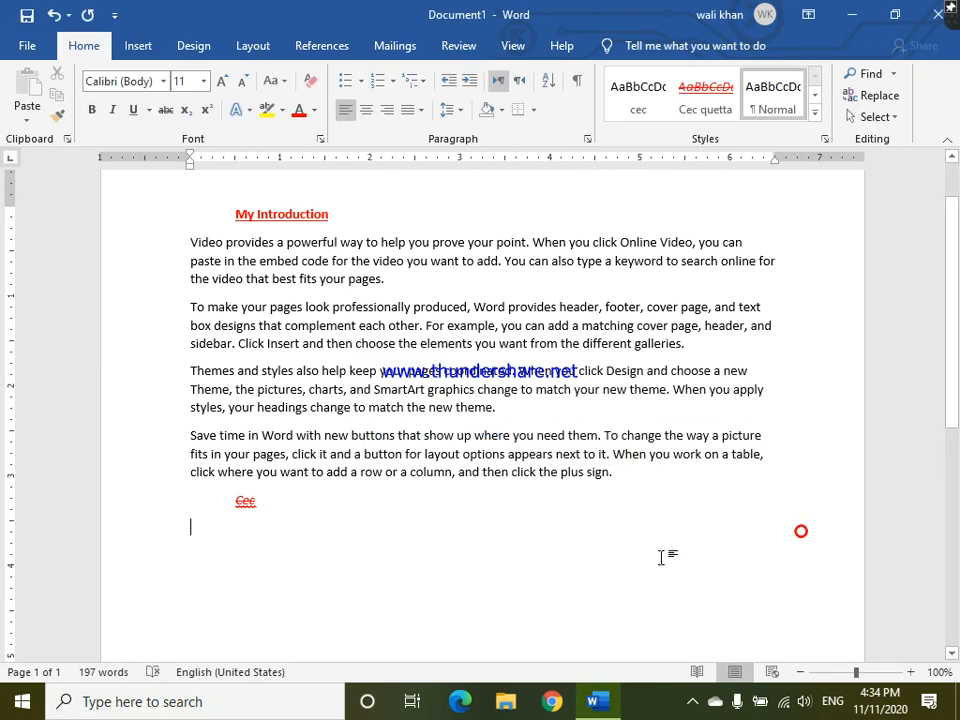
{"action": "key", "text": "ctrl+Return"}
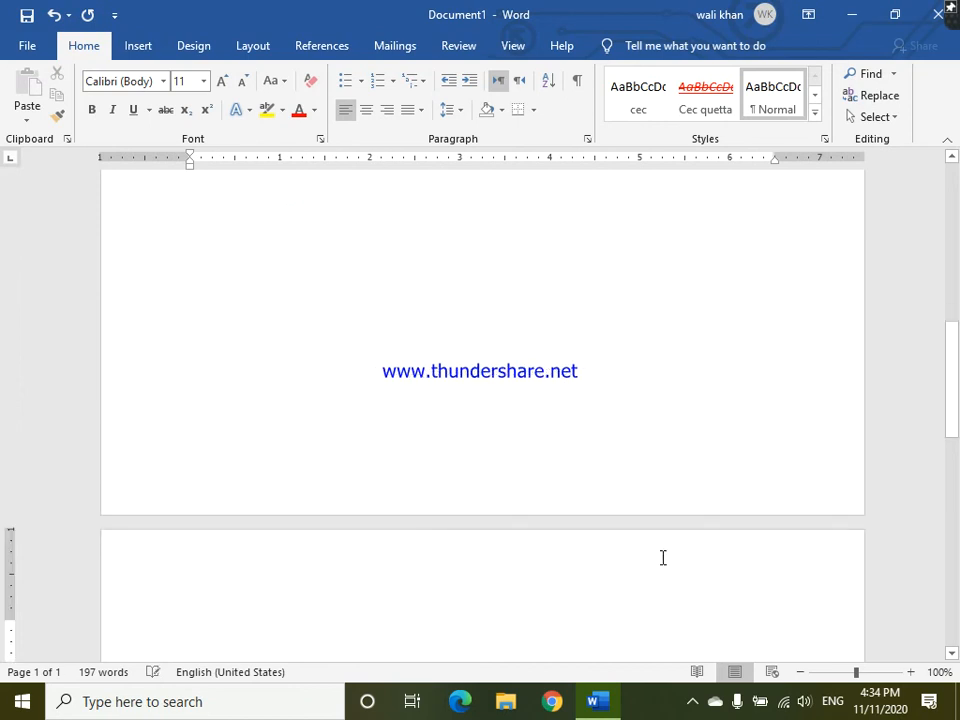
{"action": "key", "text": "ctrl+Return"}
{"action": "key", "text": "ctrl+Return"}
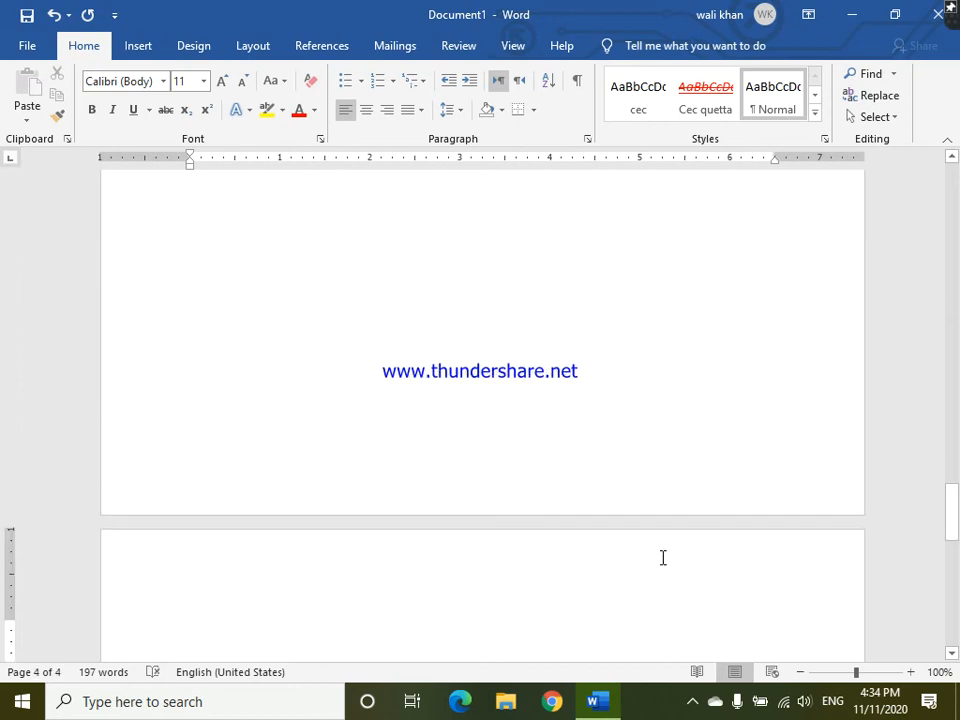
- Add the filler text "ddfre" on page 4, "eerewr" on page 3 and "eerew" on page 2, and insert "ere" before "Cec"
{"action": "type", "text": "ddfre"}
{"action": "key", "text": "Up"}
{"action": "type", "text": "eerewr"}
{"action": "key", "text": "Up"}
{"action": "type", "text": "eerew"}
{"action": "key", "text": "Up"}
{"action": "key", "text": "Up"}
{"action": "key", "text": "Up"}
{"action": "key", "text": "Up"}
{"action": "key", "text": "Up"}
{"action": "key", "text": "Up"}
{"action": "key", "text": "Up"}
{"action": "key", "text": "Up"}
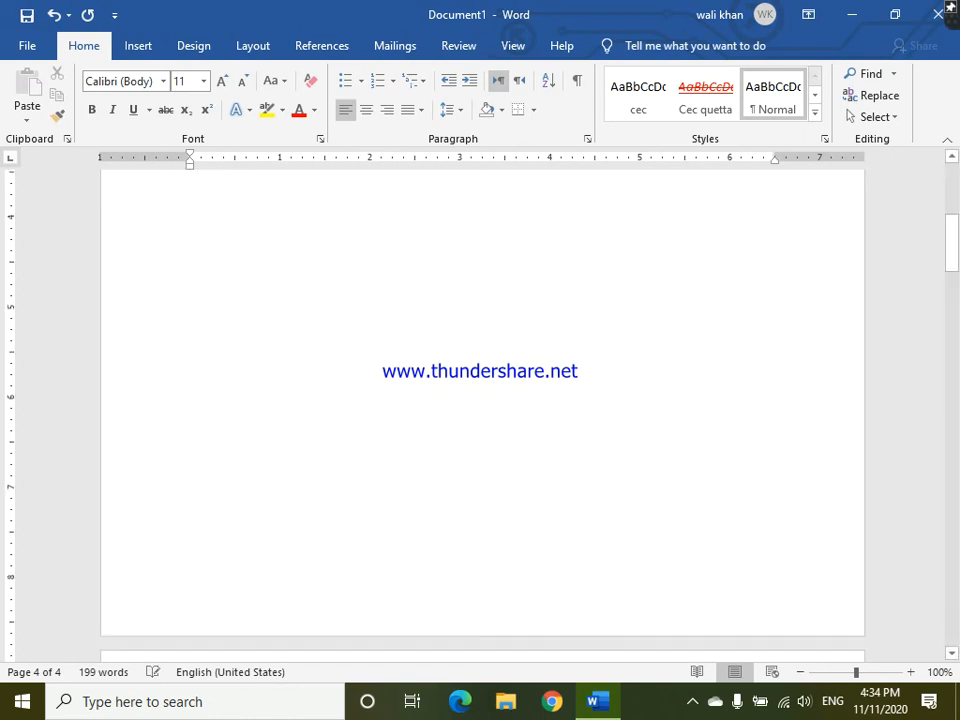
{"action": "type", "text": "ereCec"}
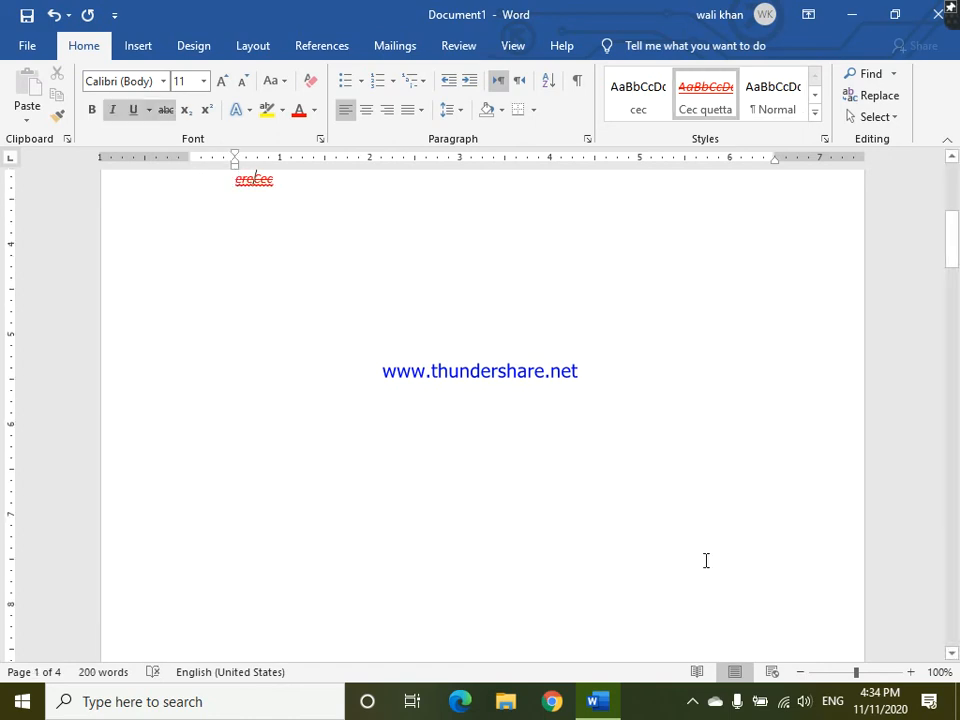
- Go to page 4 of the document with Go To
{"action": "left_click", "coordinate": [894, 74]}
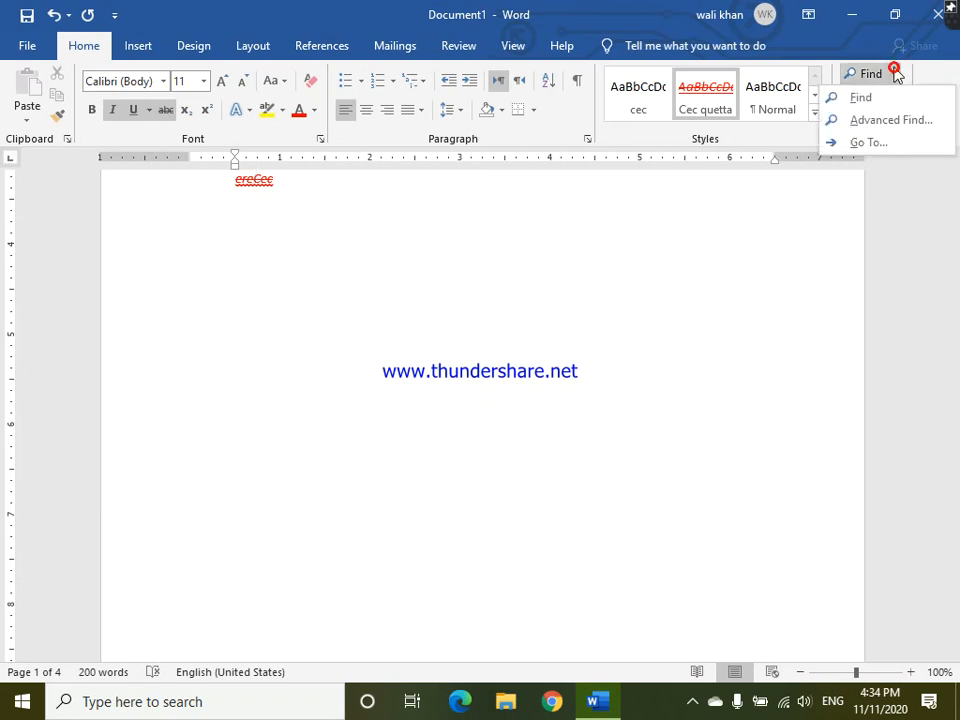
{"action": "left_click", "coordinate": [870, 142]}
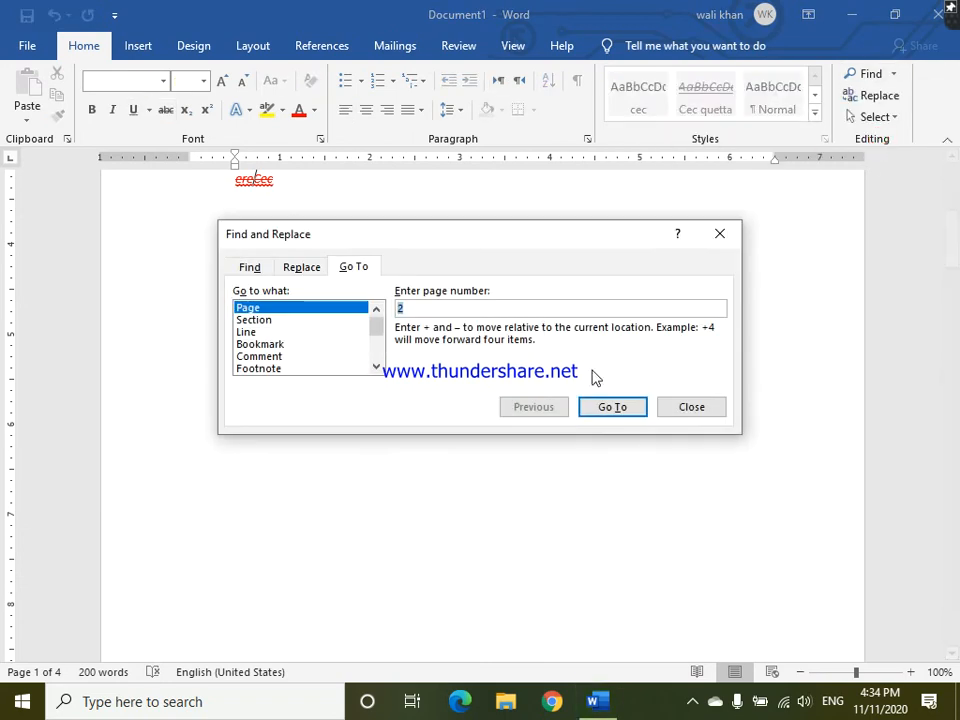
{"action": "left_click", "coordinate": [531, 304]}
{"action": "key", "text": "BackSpace"}
{"action": "type", "text": "4"}
{"action": "left_click", "coordinate": [612, 407]}
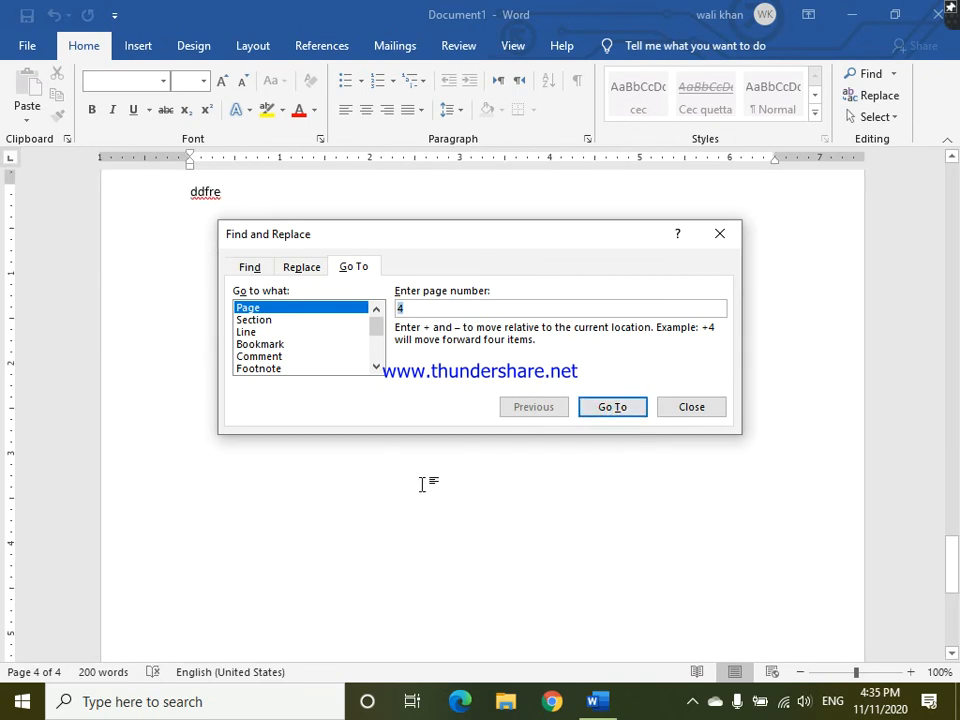
- Go to line 3 of the document and look through the remaining Go To target types
{"action": "left_click", "coordinate": [283, 333]}
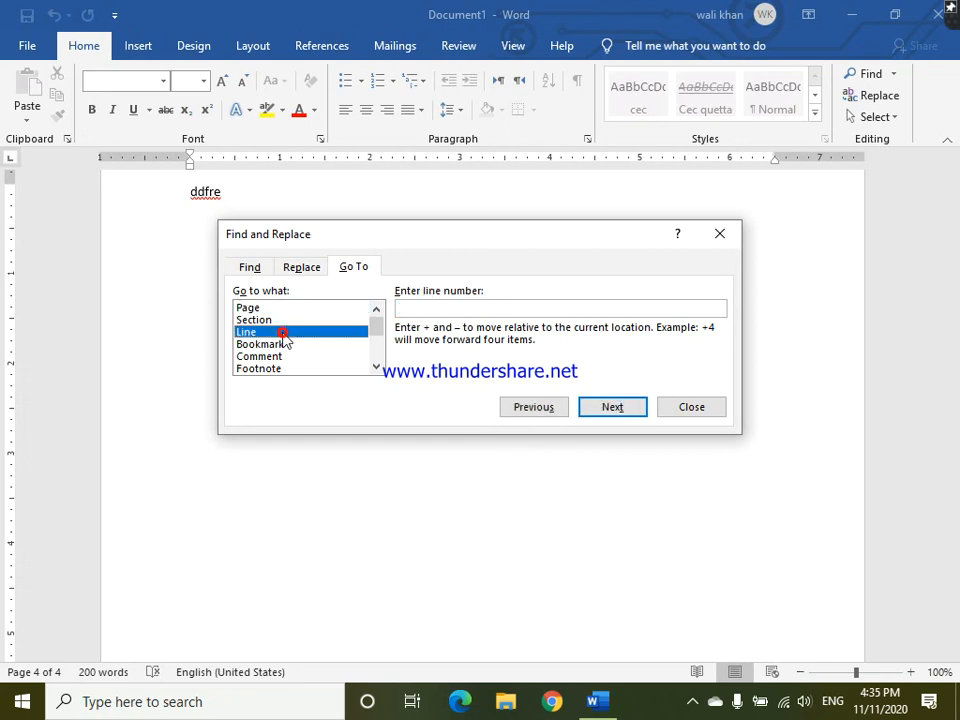
{"action": "left_click", "coordinate": [440, 307]}
{"action": "type", "text": "3"}
{"action": "key", "text": "Return"}
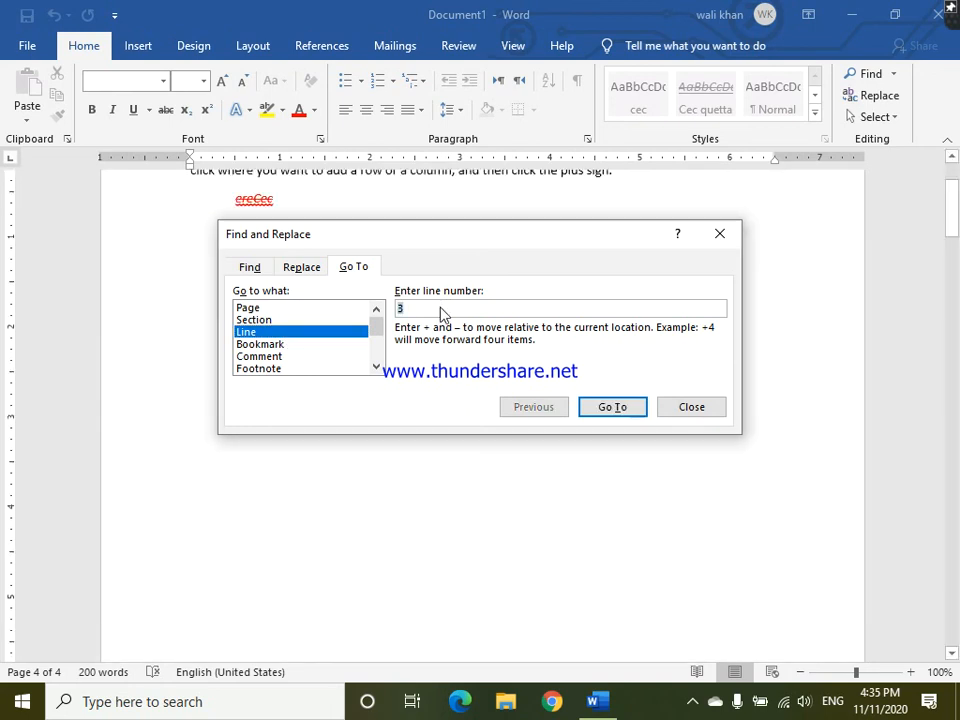
{"action": "left_click_drag", "start_coordinate": [499, 240], "coordinate": [522, 490]}
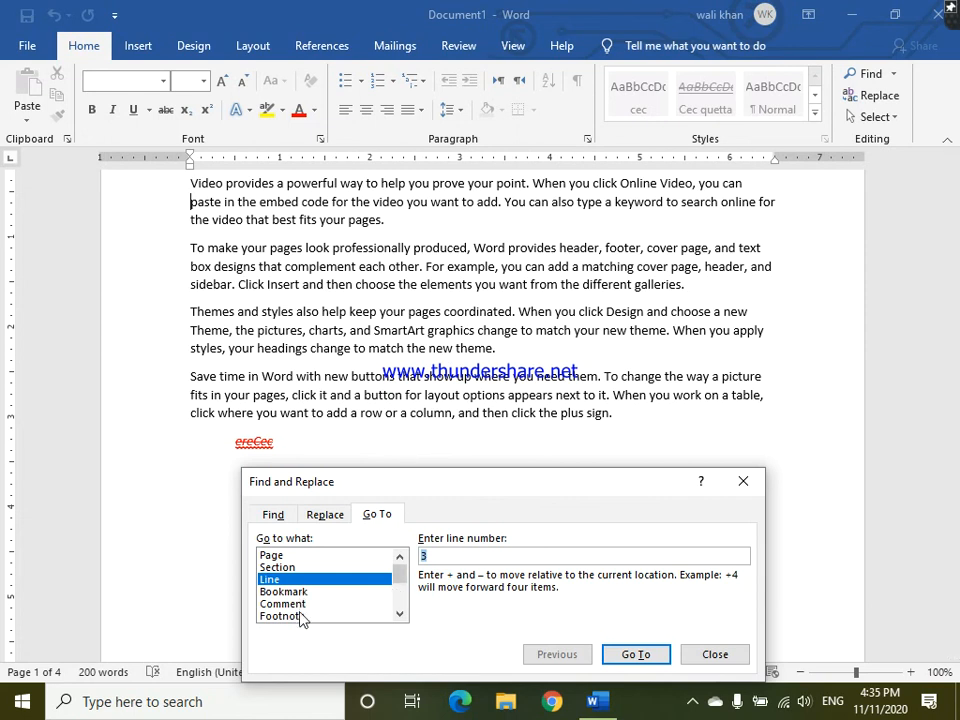
{"action": "left_click", "coordinate": [400, 614]}
{"action": "left_click", "coordinate": [400, 614]}
{"action": "left_click", "coordinate": [400, 614]}
{"action": "left_click", "coordinate": [400, 614]}
{"action": "left_click", "coordinate": [400, 614]}
{"action": "left_click", "coordinate": [400, 614]}
{"action": "left_click", "coordinate": [400, 614]}
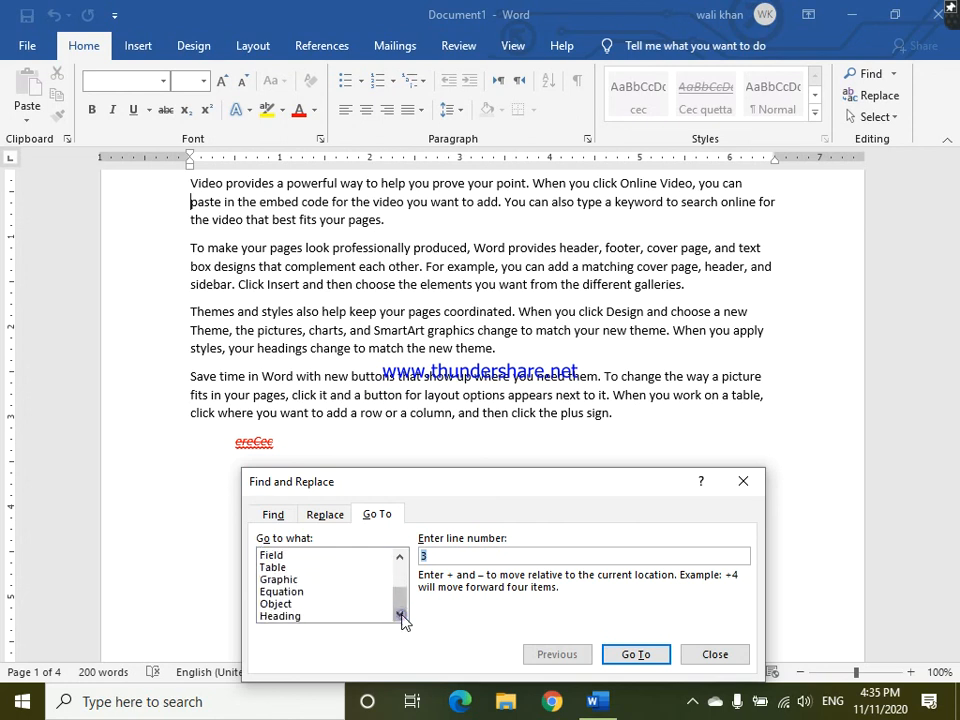
{"action": "left_click", "coordinate": [714, 654]}
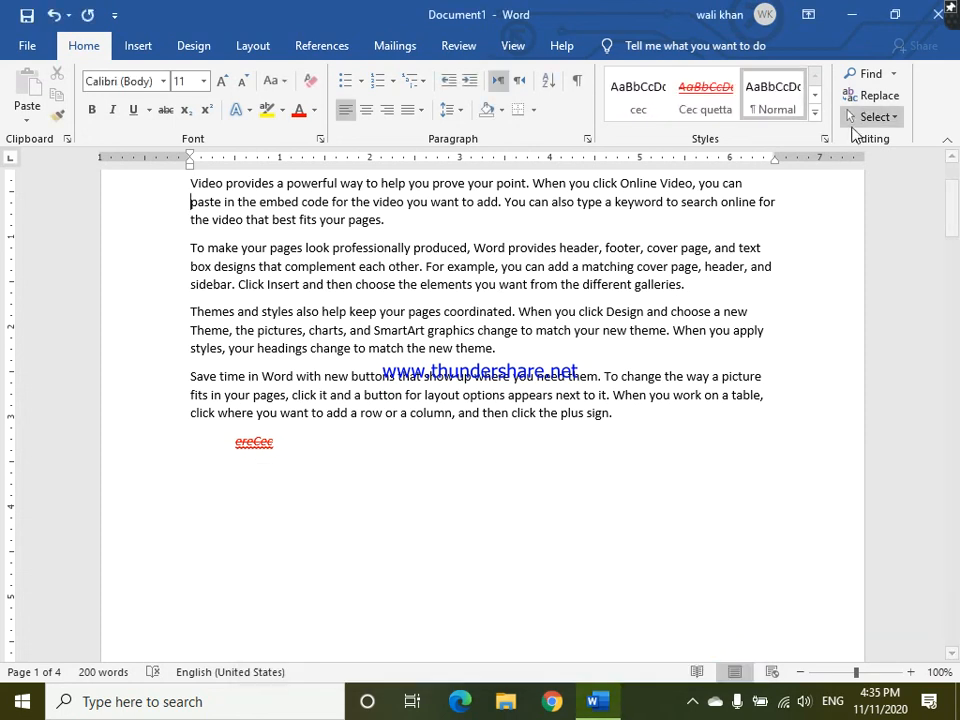
- Go to heading 1 of the document with Go To, and close the Navigation pane and the Find and Replace dialog
{"action": "left_click", "coordinate": [892, 80]}
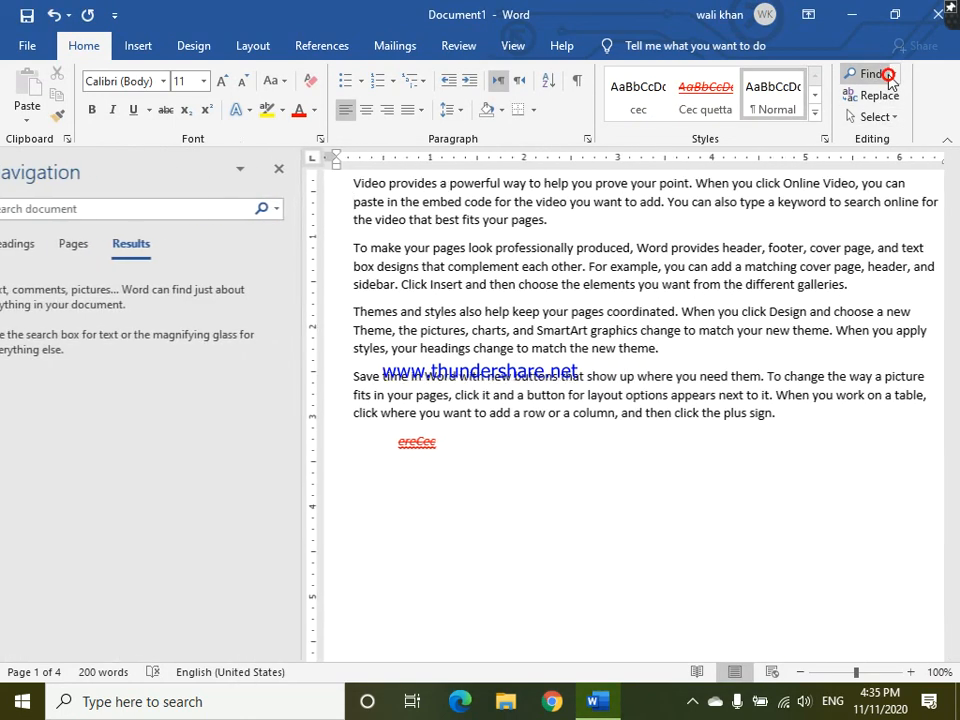
{"action": "left_click", "coordinate": [895, 78]}
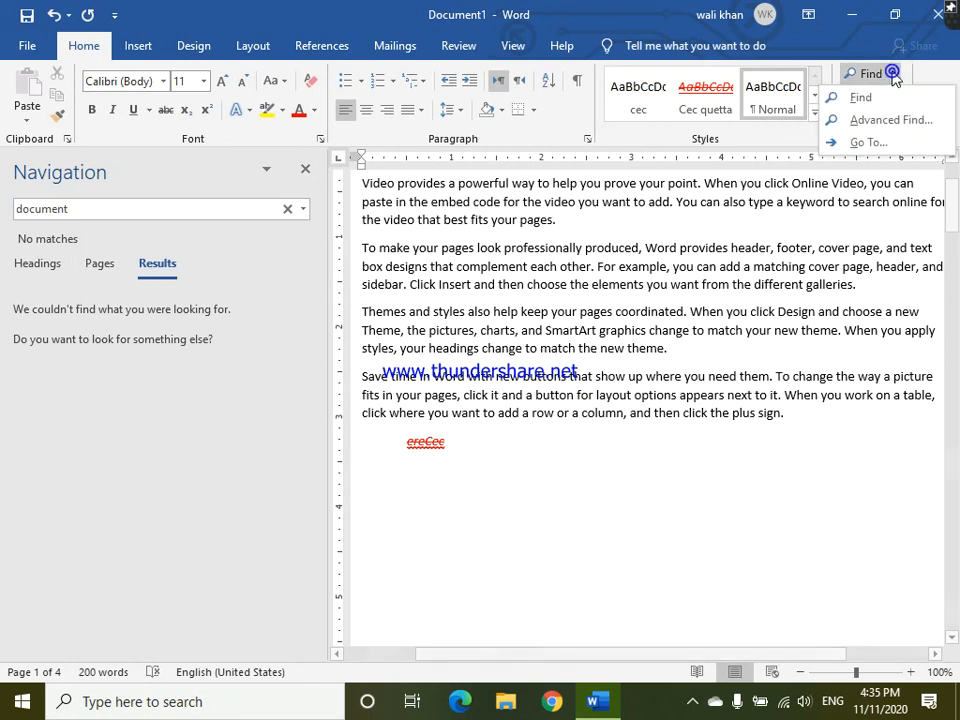
{"action": "left_click", "coordinate": [884, 141]}
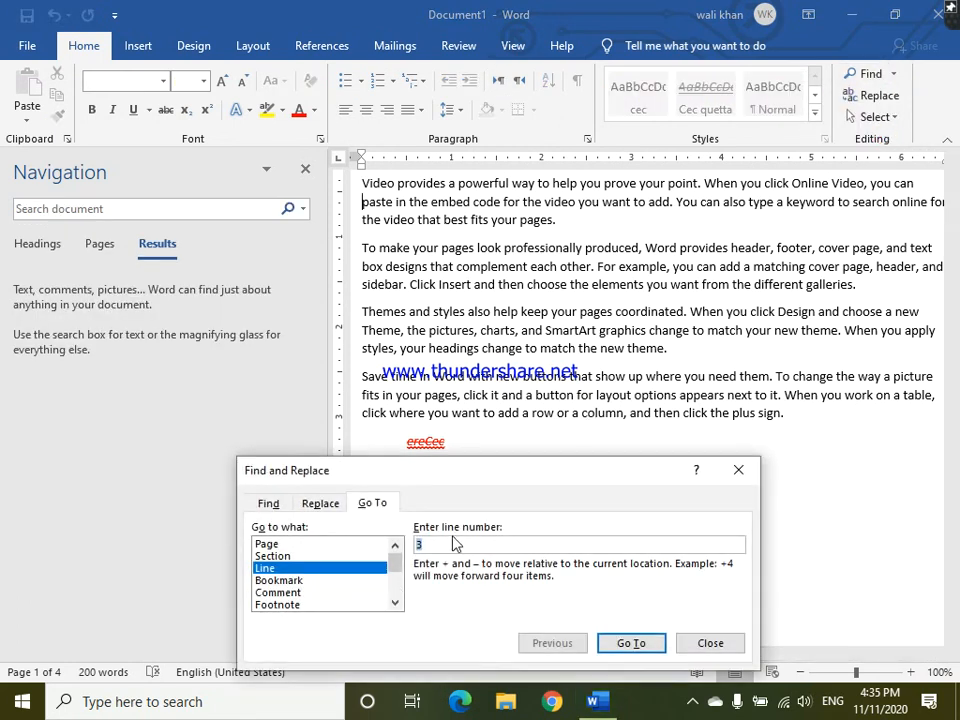
{"action": "left_click_drag", "start_coordinate": [396, 608], "coordinate": [395, 604]}
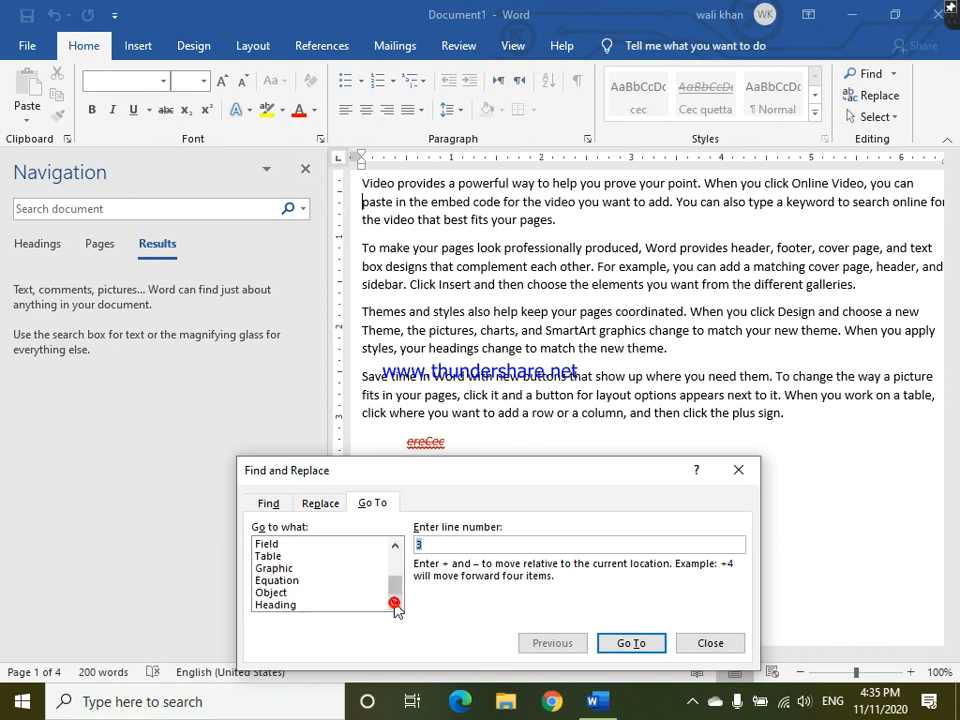
{"action": "left_click", "coordinate": [289, 606]}
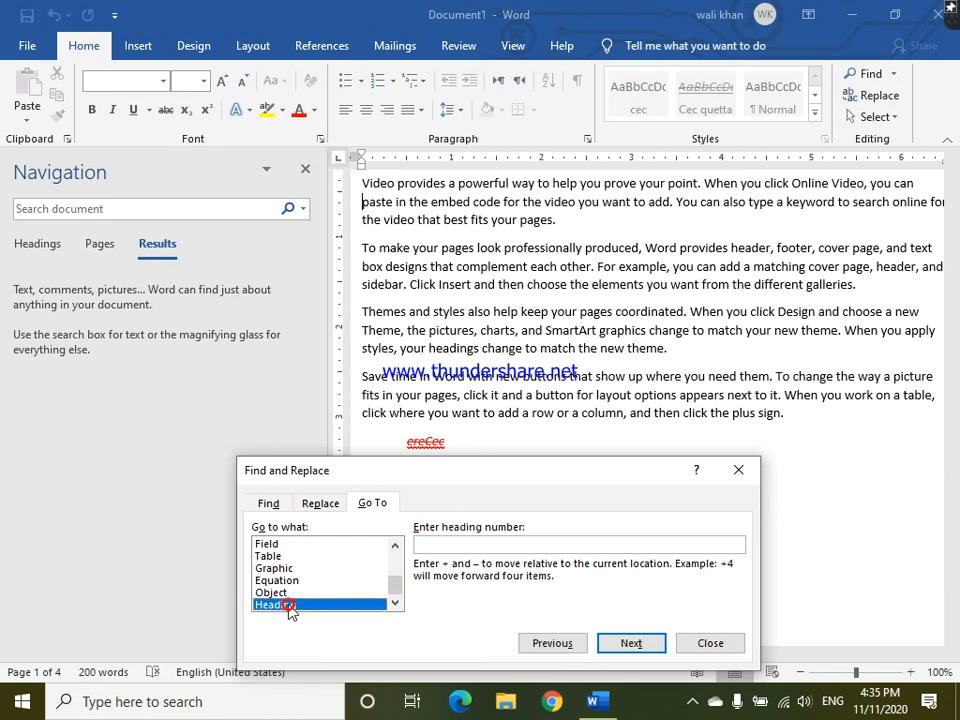
{"action": "left_click", "coordinate": [447, 543]}
{"action": "type", "text": "1"}
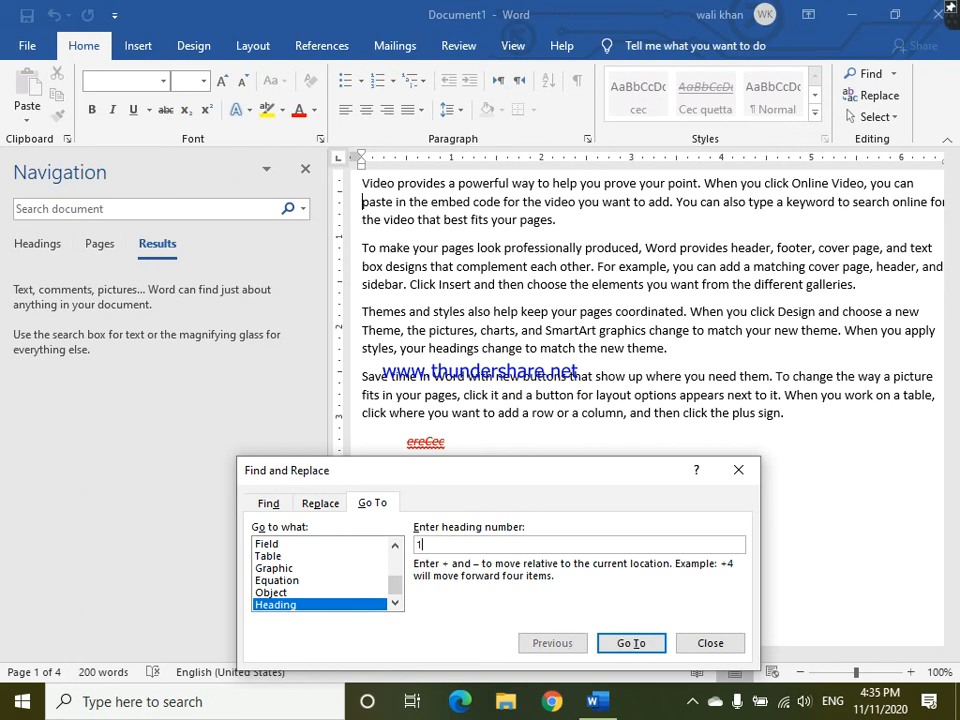
{"action": "left_click", "coordinate": [615, 646]}
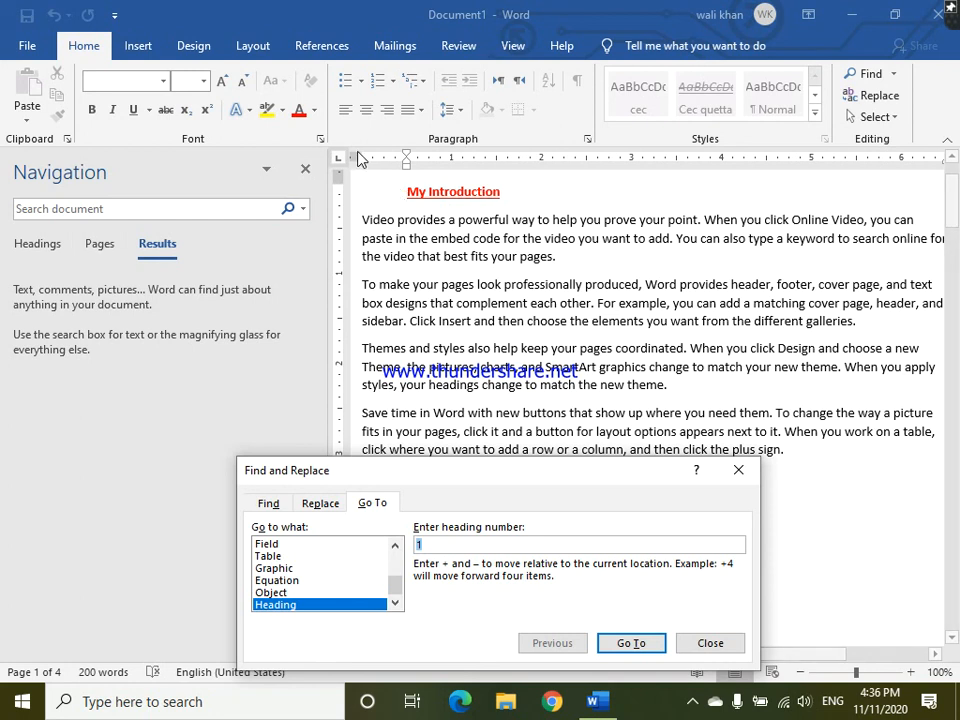
{"action": "left_click", "coordinate": [306, 170]}
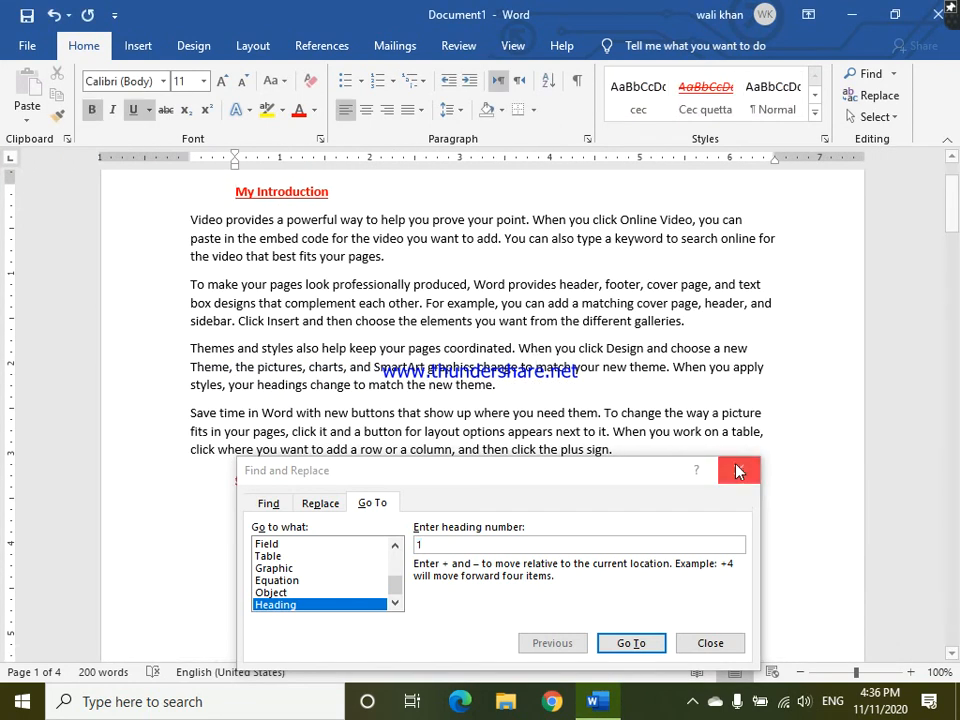
{"action": "left_click", "coordinate": [733, 472]}
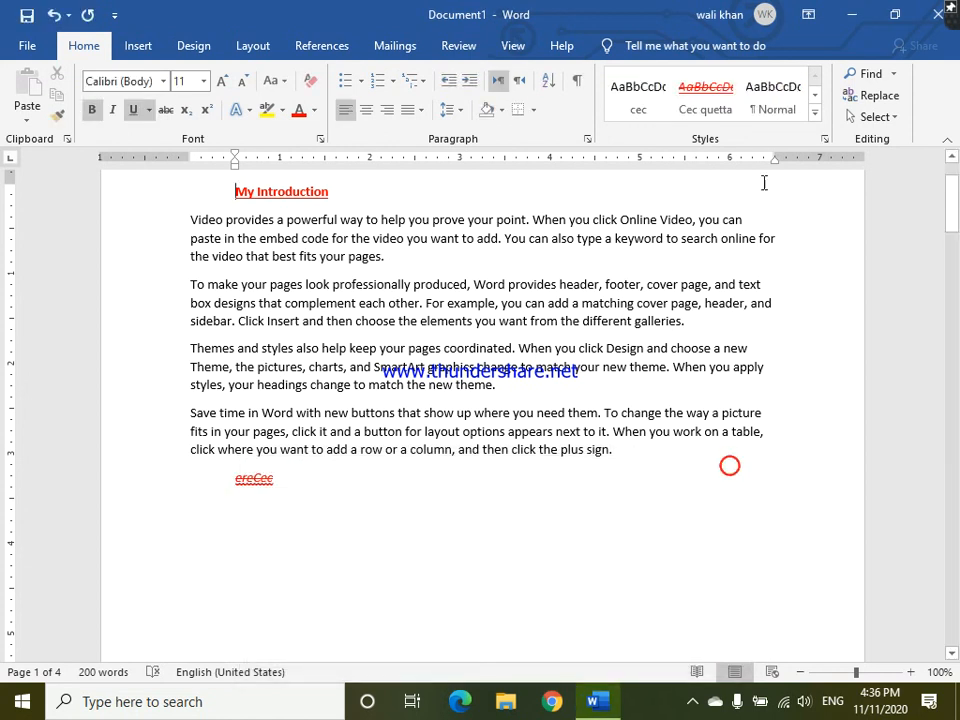
- Draw a smiley face shape beside the "ereCec" line and move it over the third and fourth body paragraphs
{"action": "left_click", "coordinate": [897, 119]}
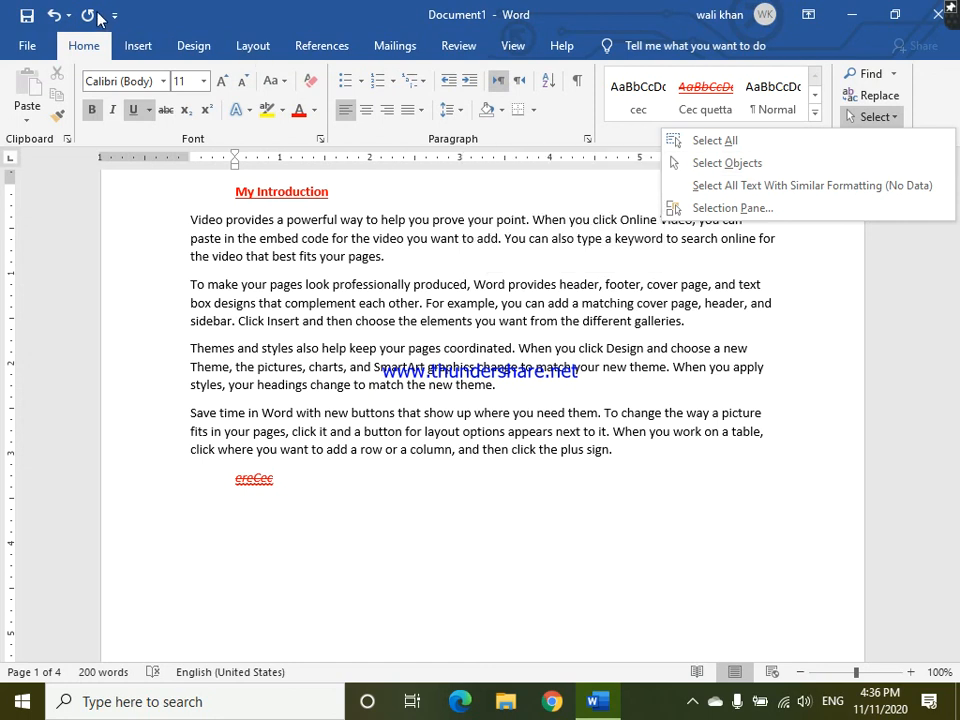
{"action": "left_click", "coordinate": [134, 43]}
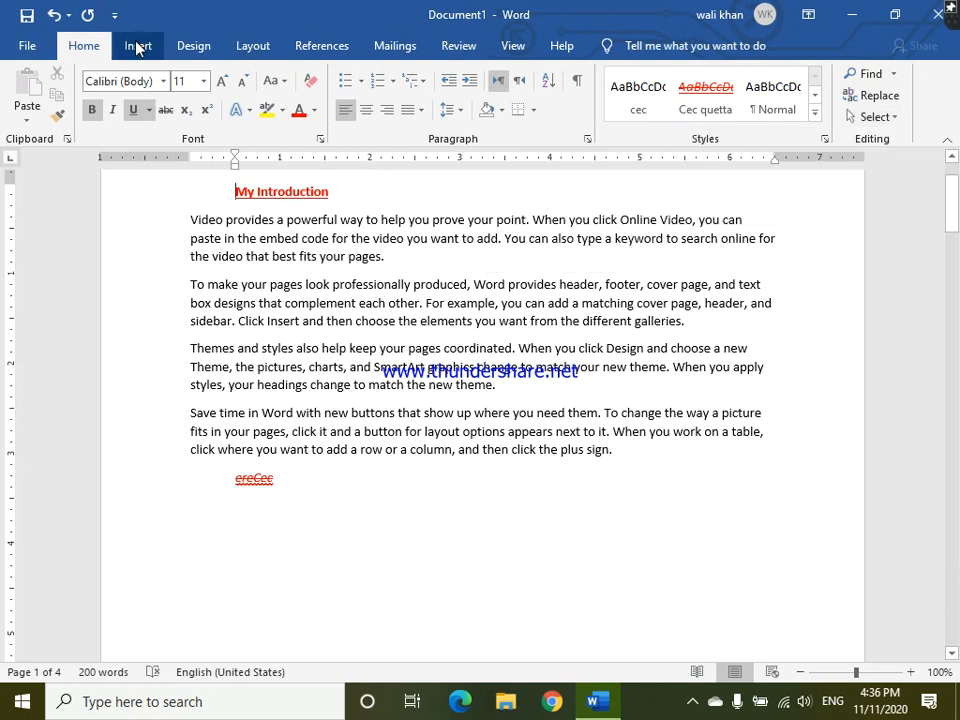
{"action": "left_click", "coordinate": [136, 46]}
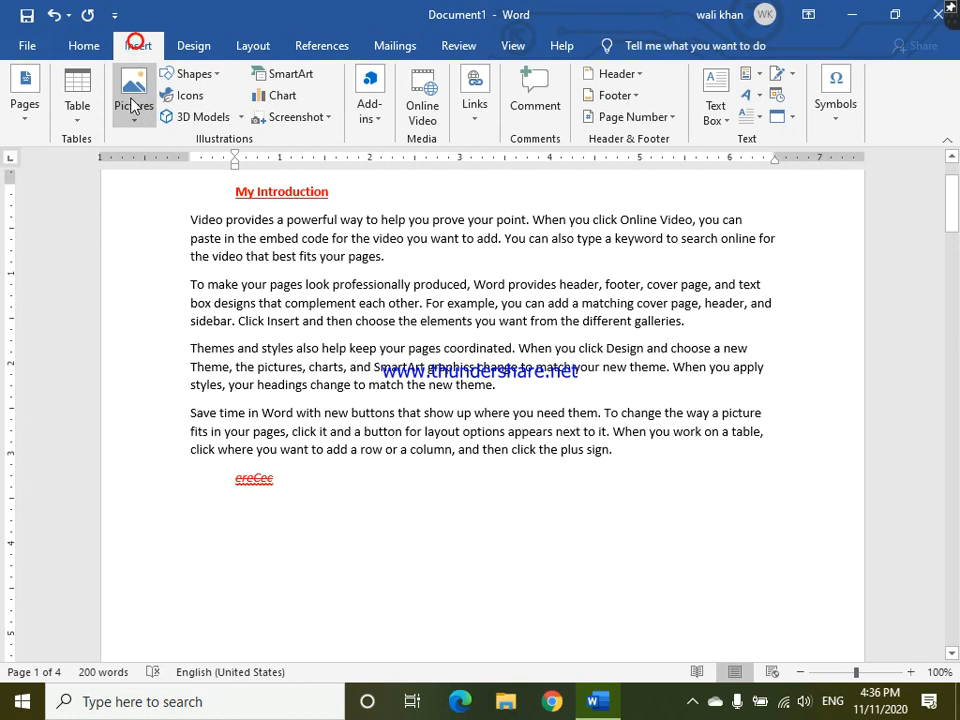
{"action": "left_click", "coordinate": [220, 76]}
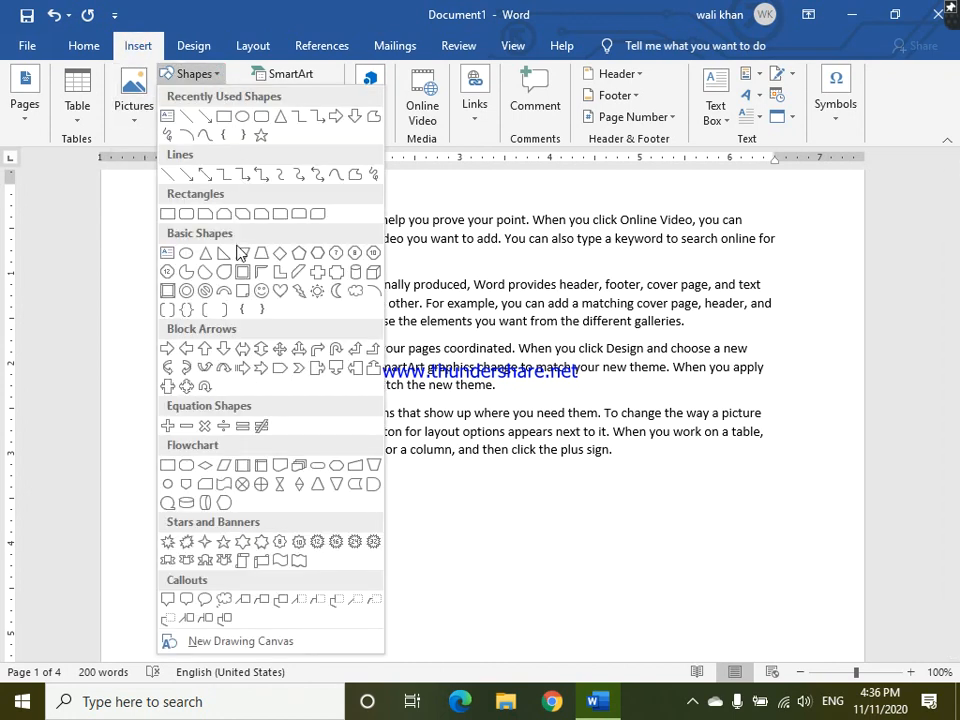
{"action": "left_click", "coordinate": [256, 290]}
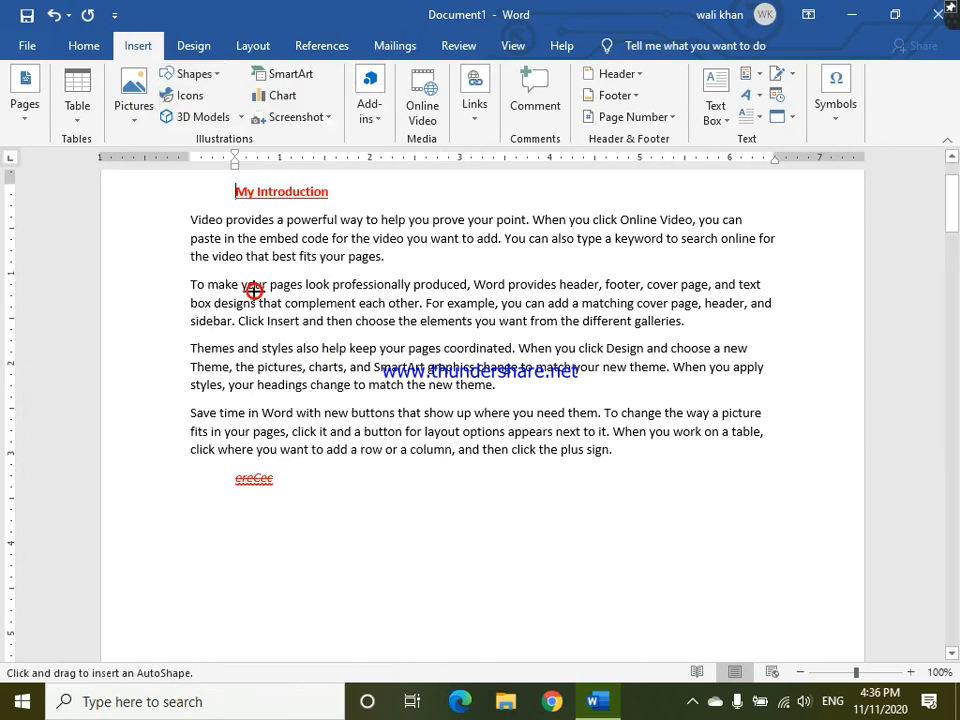
{"action": "left_click_drag", "start_coordinate": [360, 470], "coordinate": [475, 583]}
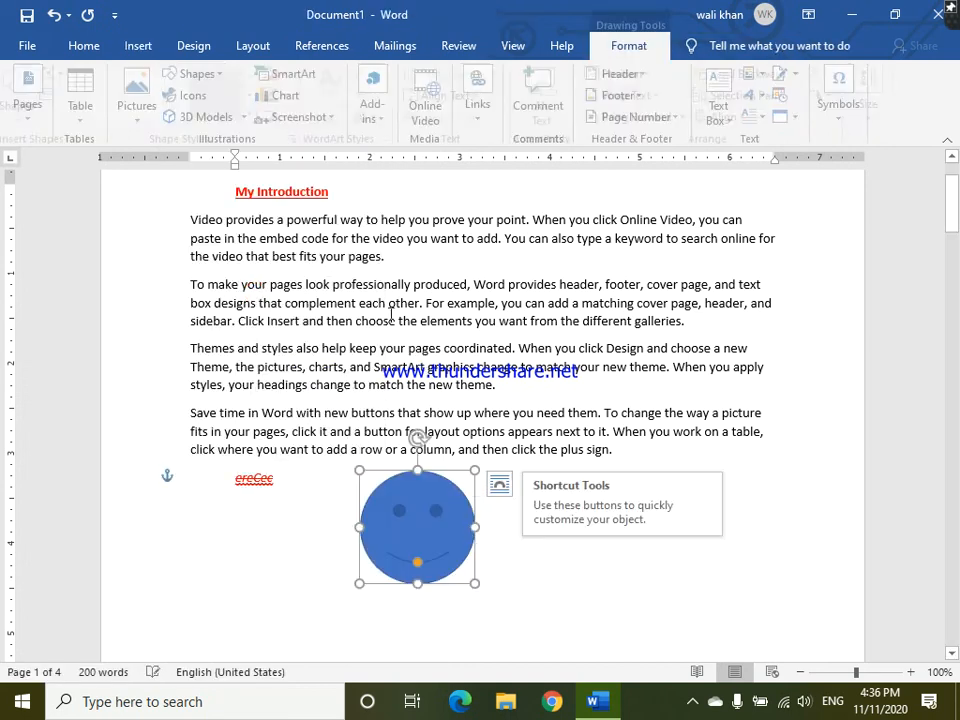
{"action": "left_click_drag", "start_coordinate": [385, 330], "coordinate": [430, 355]}
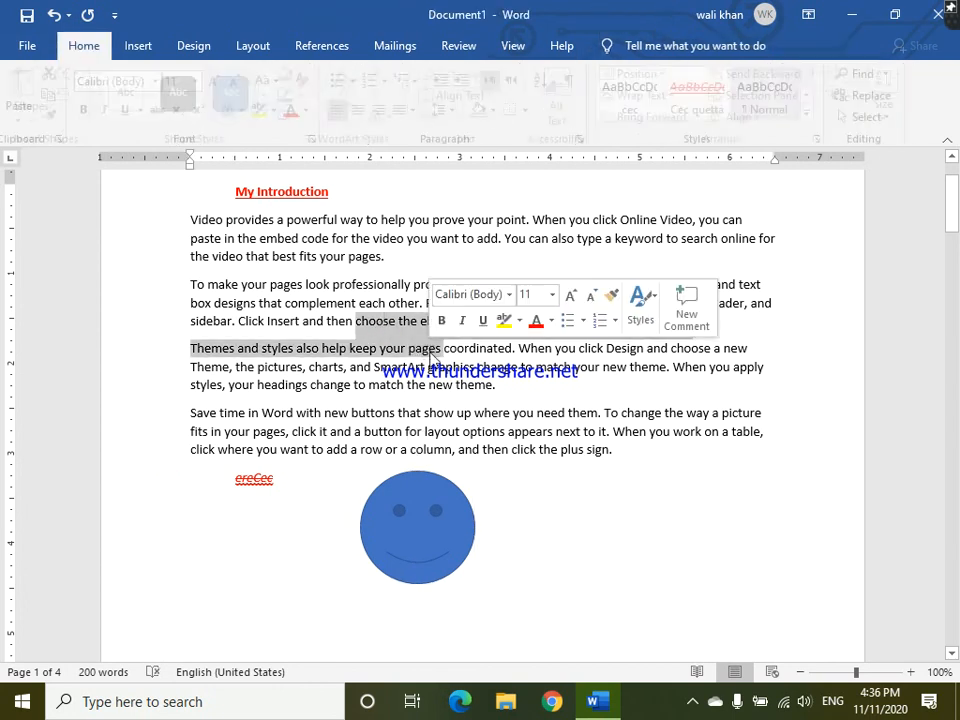
{"action": "left_click_drag", "start_coordinate": [400, 514], "coordinate": [410, 367]}
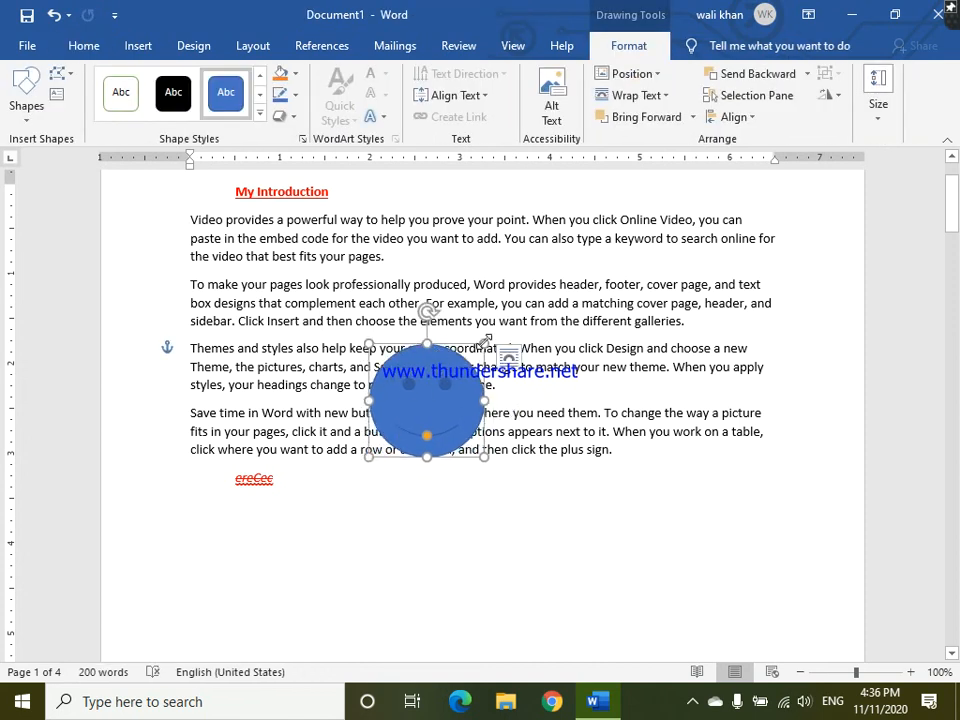
- Set the smiley face's text wrapping to Behind Text and shrink it to fit within the "Themes and styles" paragraph
{"action": "left_click", "coordinate": [508, 357]}
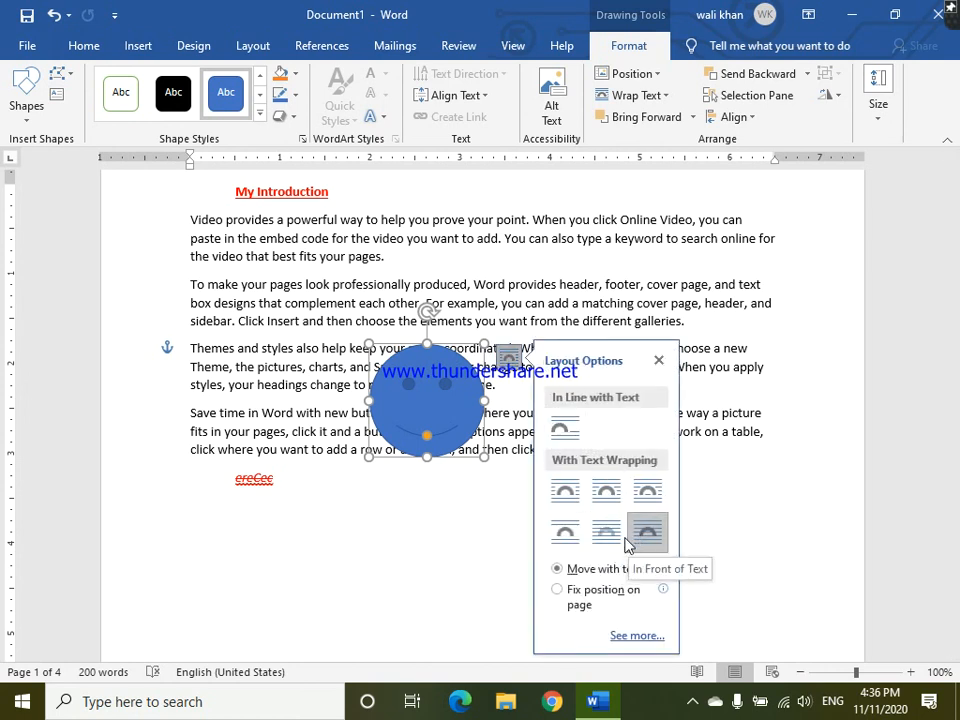
{"action": "left_click", "coordinate": [594, 540]}
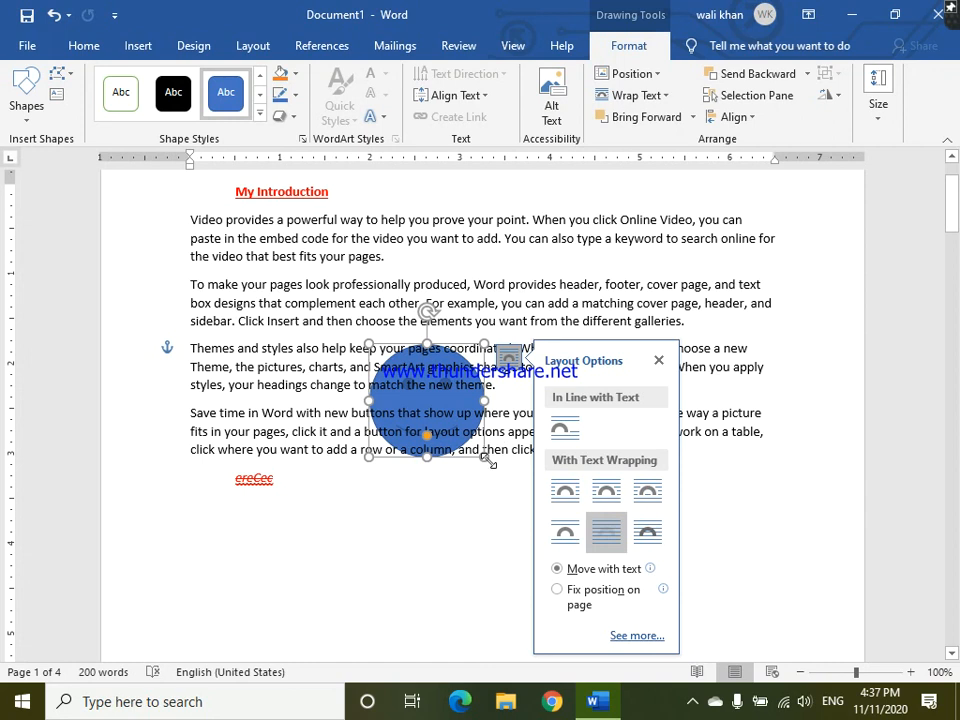
{"action": "left_click_drag", "start_coordinate": [487, 459], "coordinate": [428, 386]}
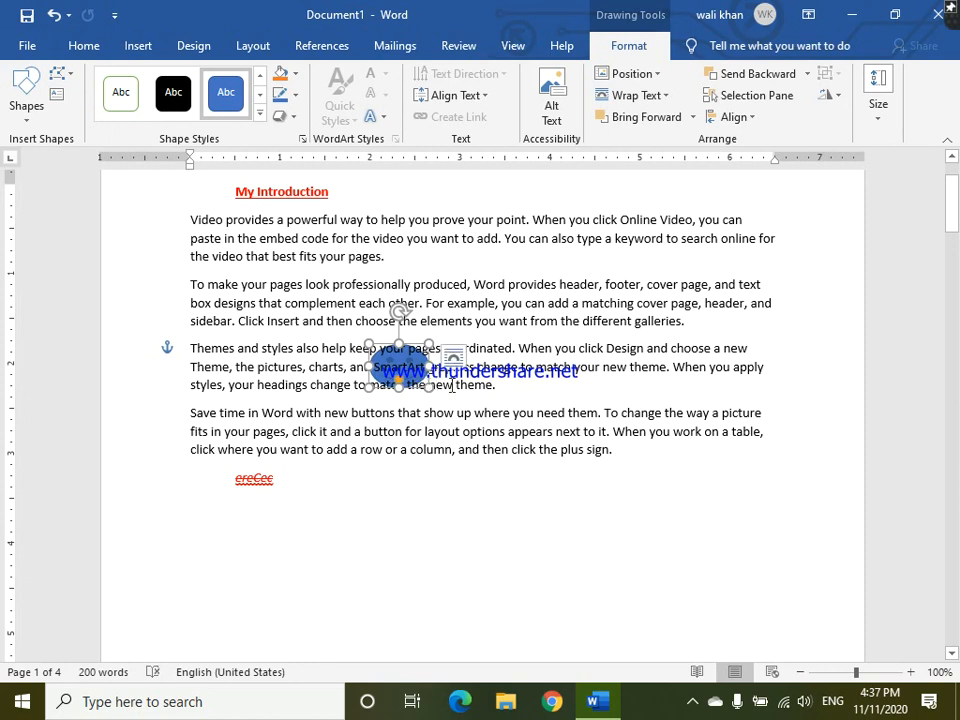
{"action": "left_click", "coordinate": [753, 381]}
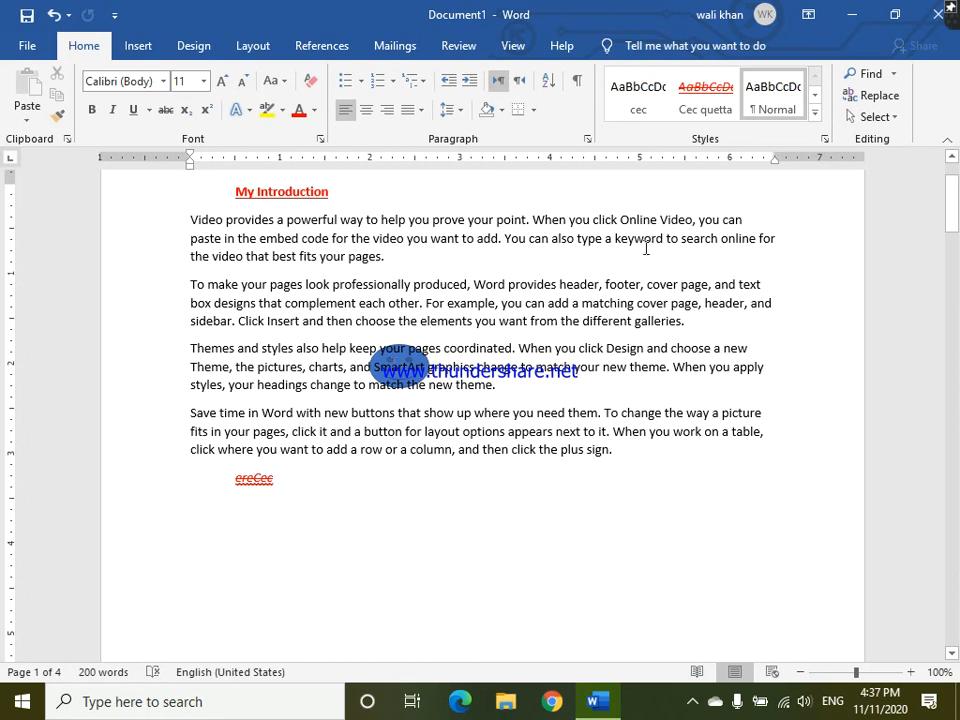
- Use Select Objects to select the smiley face behind the text and nudge it slightly to the left
{"action": "left_click", "coordinate": [896, 118]}
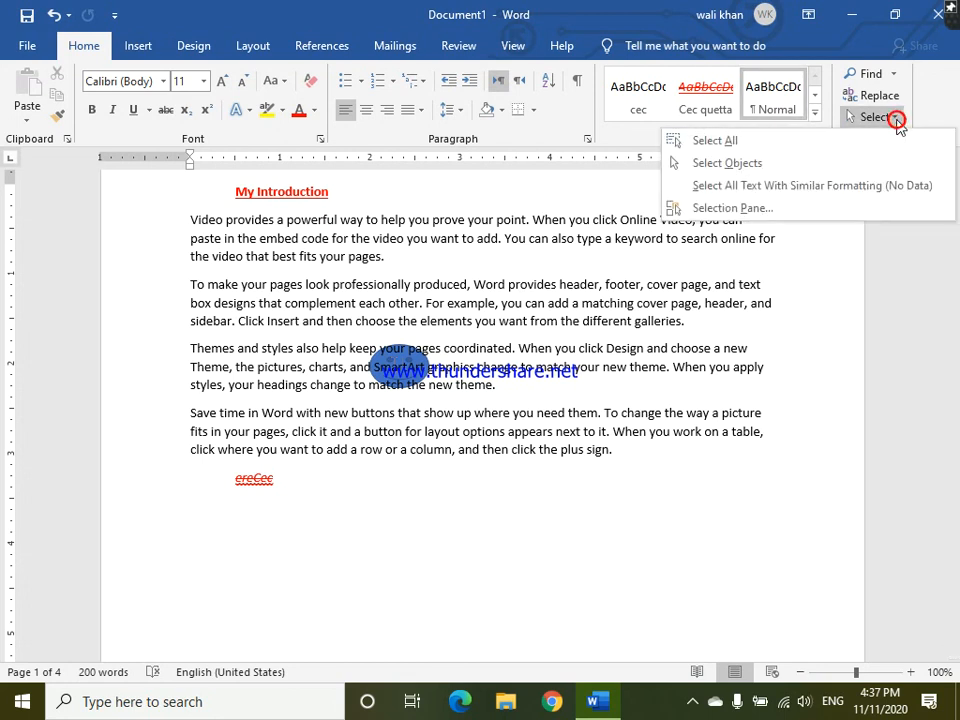
{"action": "left_click", "coordinate": [855, 168]}
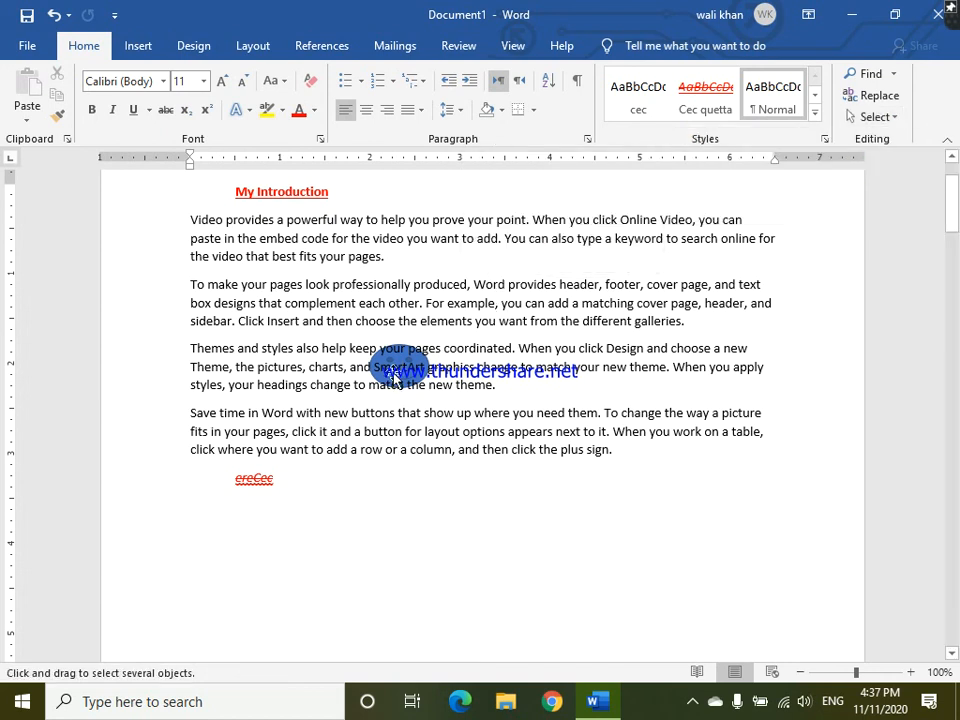
{"action": "mouse_move", "coordinate": [392, 378]}
{"action": "left_mouse_down"}
{"action": "mouse_move", "coordinate": [443, 530]}
{"action": "mouse_move", "coordinate": [392, 407]}
{"action": "mouse_move", "coordinate": [391, 367]}
{"action": "left_mouse_up"}
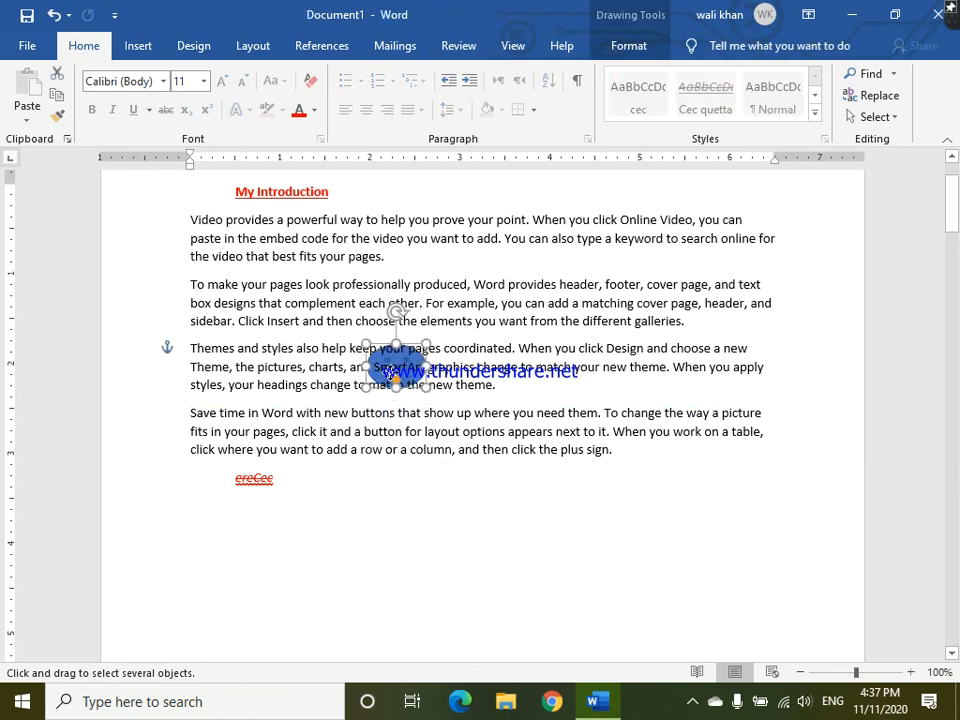
{"action": "left_click", "coordinate": [374, 289]}
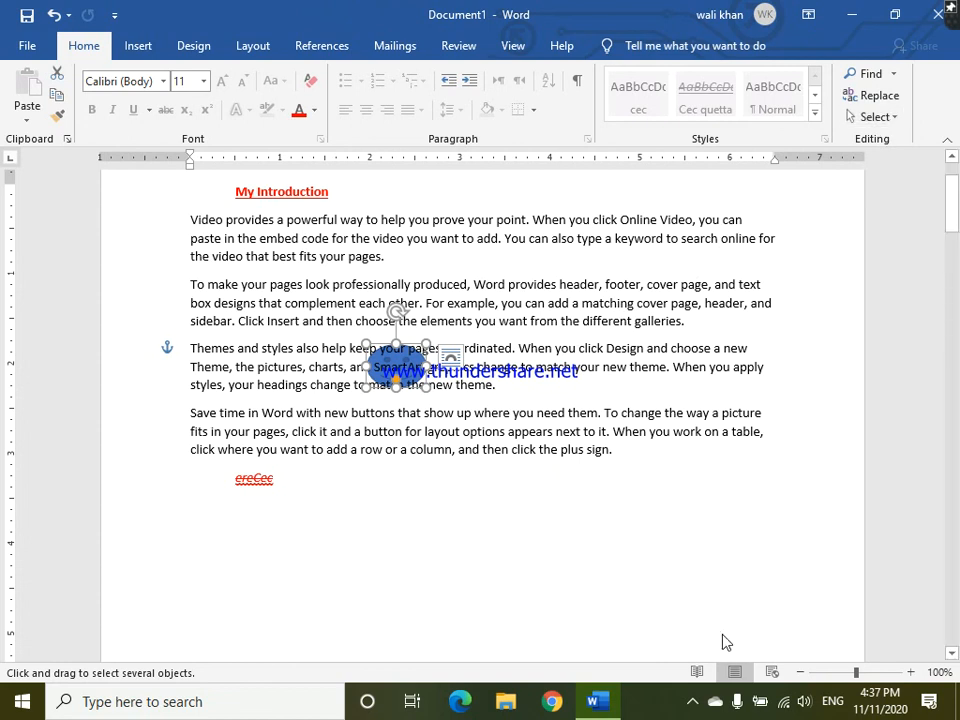
{"action": "left_click", "coordinate": [699, 703]}
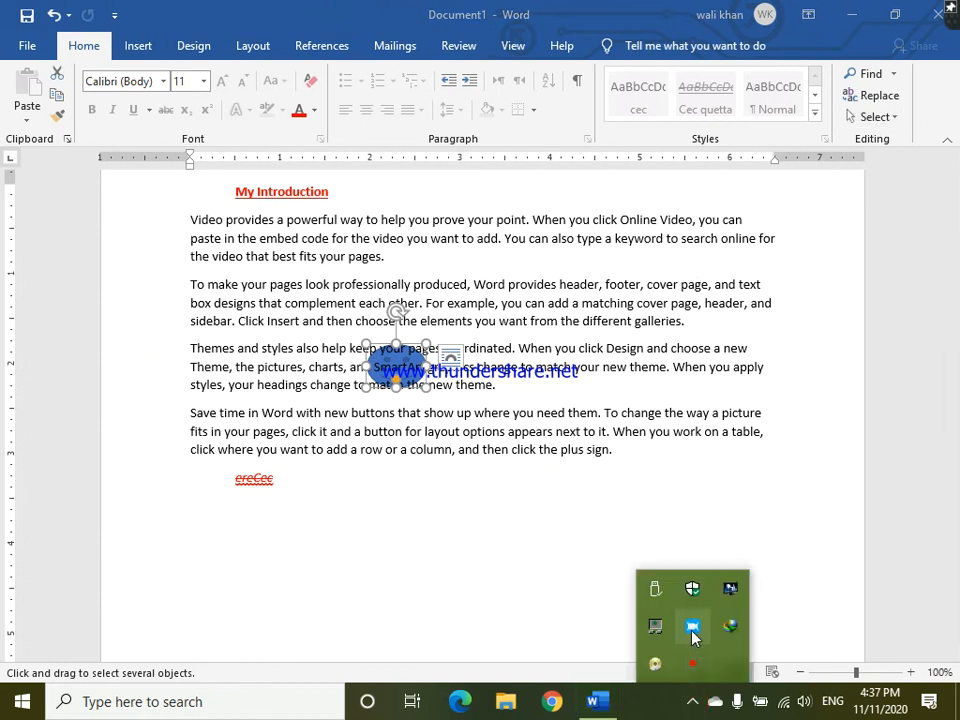